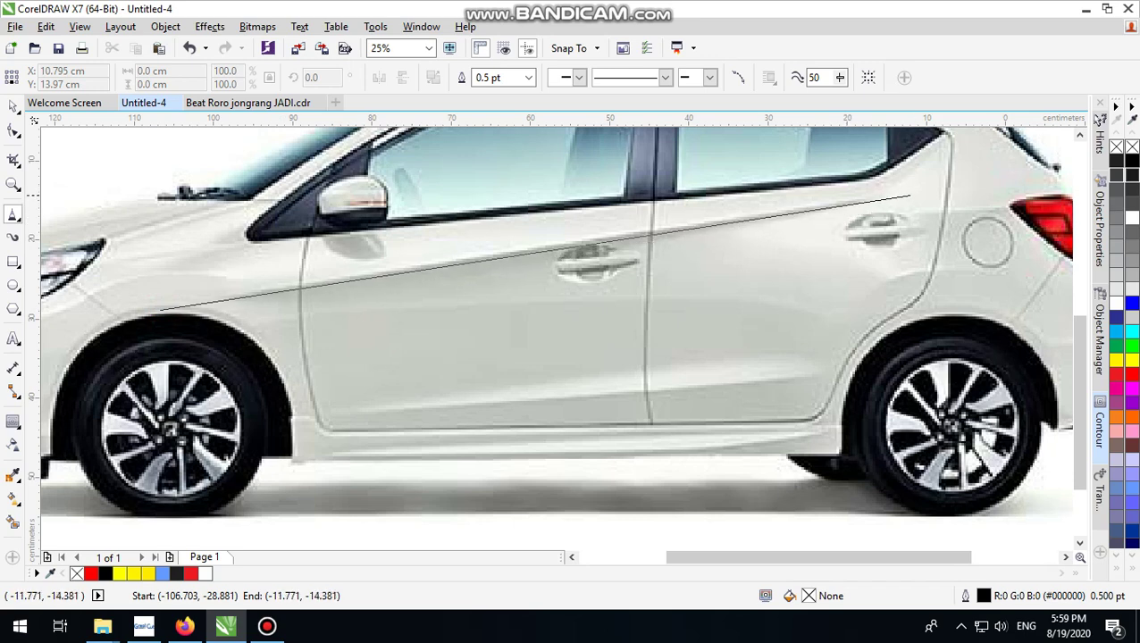
# Draw a closed angular stripe outline about 112 × 34 cm along the car's side, spanning both doors between the wheel arches.
pyautogui.click(899, 193)
pyautogui.moveTo(898, 194); pyautogui.dragTo(958, 260)
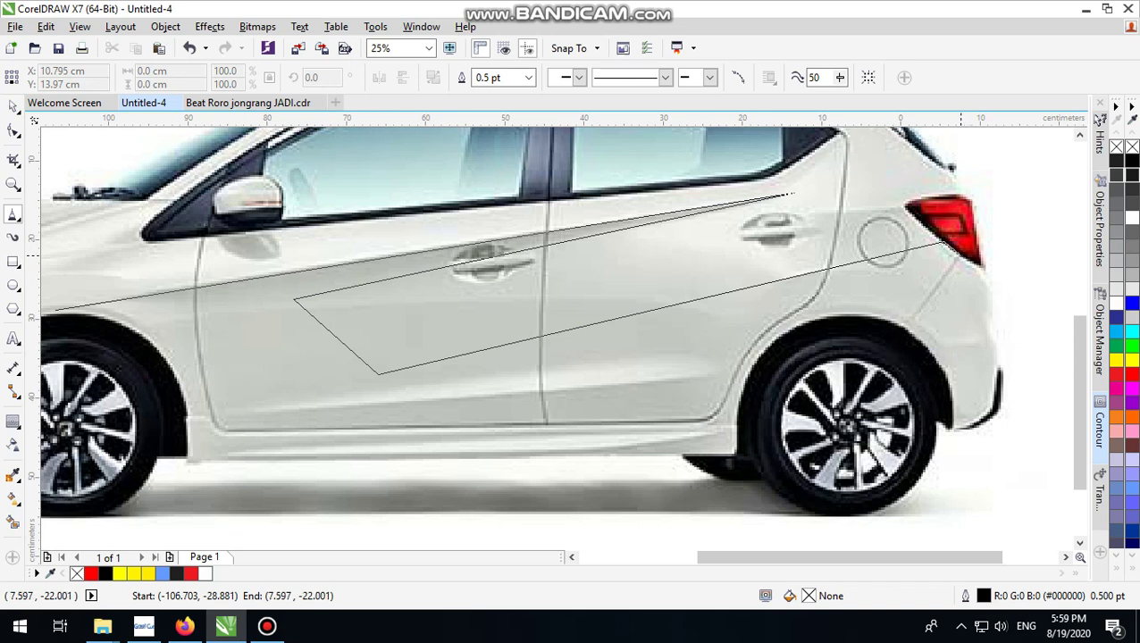
pyautogui.moveTo(905, 266); pyautogui.dragTo(843, 288)
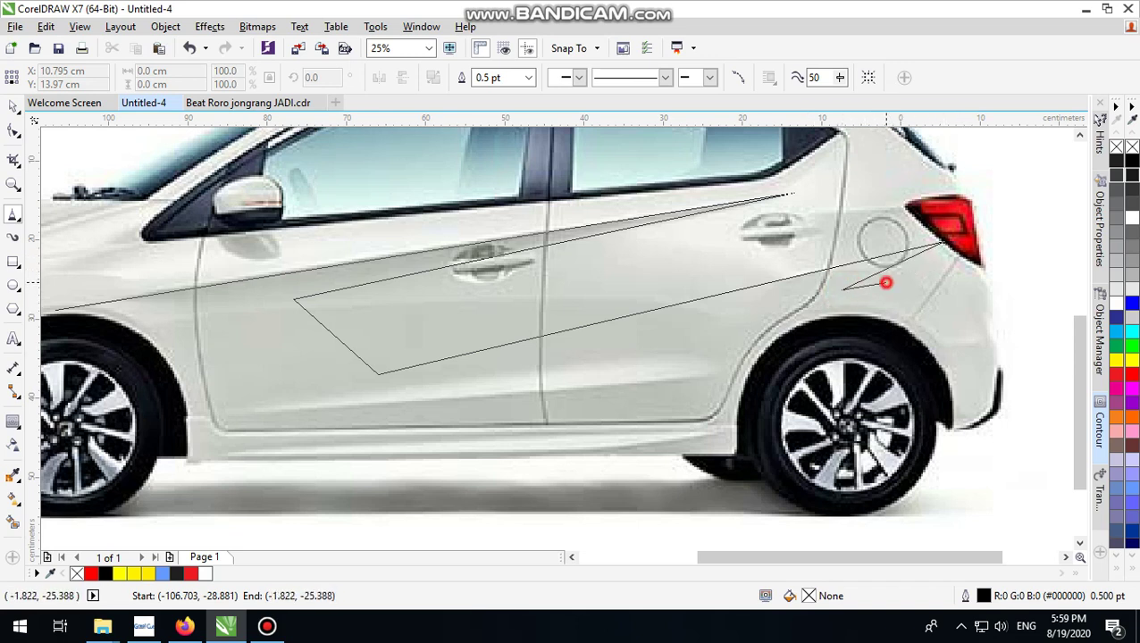
pyautogui.click(886, 283)
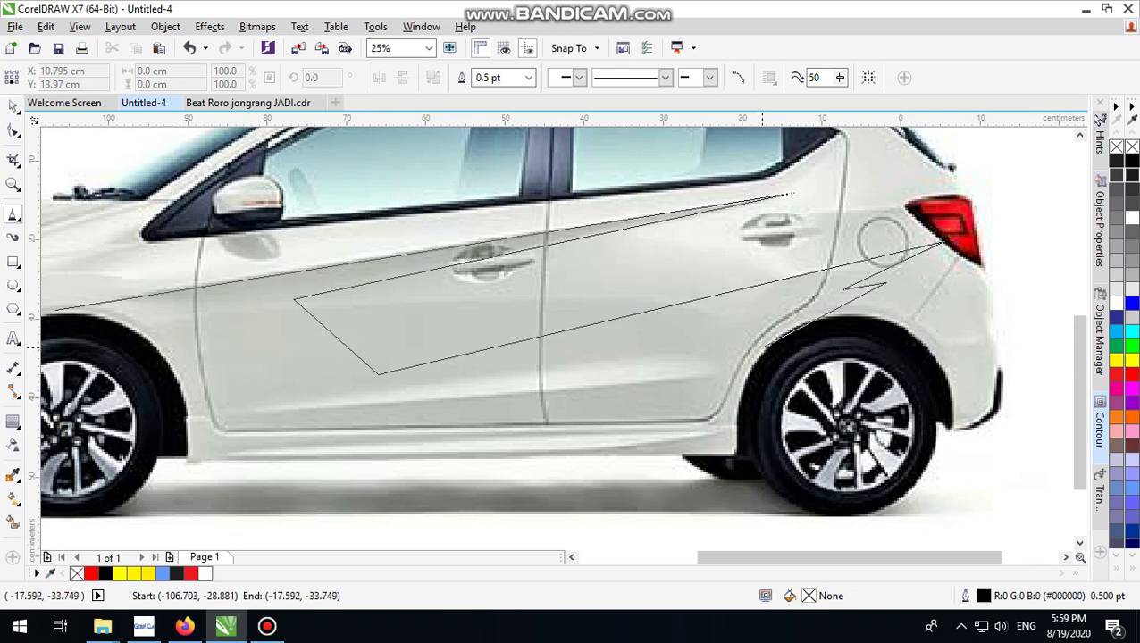
pyautogui.moveTo(781, 331)
pyautogui.mouseDown()
pyautogui.moveTo(745, 361)
pyautogui.moveTo(754, 373)
pyautogui.moveTo(738, 418)
pyautogui.moveTo(531, 412)
pyautogui.moveTo(723, 461)
pyautogui.moveTo(85, 465)
pyautogui.moveTo(187, 463)
pyautogui.moveTo(175, 383)
pyautogui.moveTo(126, 368)
pyautogui.moveTo(65, 319)
pyautogui.moveTo(97, 310)
pyautogui.mouseUp()
# Draw an ellipse over the front wheel and resize it to about 29 × 28 cm to match the wheel arch.
pyautogui.press('F7')
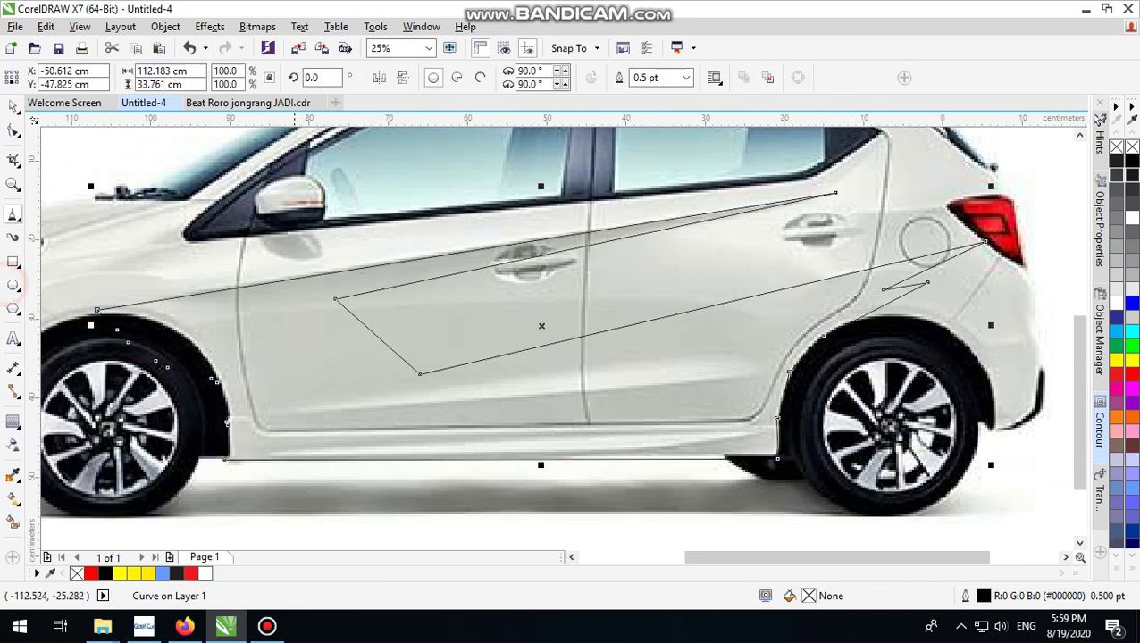
pyautogui.scroll(-1, 134, 450)
pyautogui.scroll(2, 134, 450)
pyautogui.scroll(-1, 293, 268)
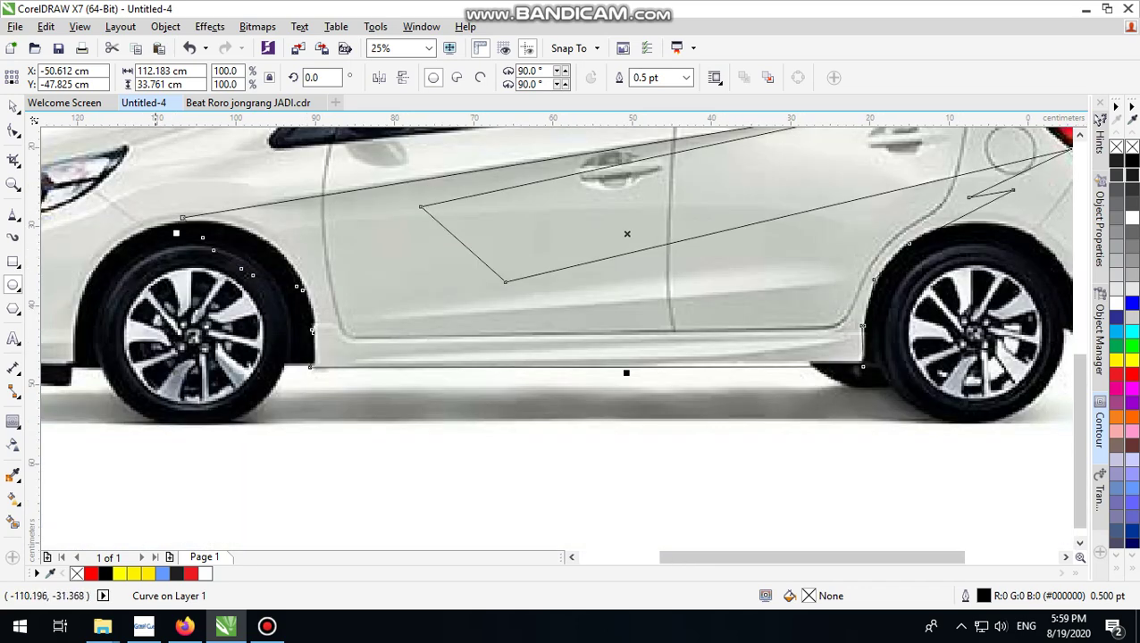
pyautogui.moveTo(156, 236); pyautogui.dragTo(313, 426)
pyautogui.click(9, 105)
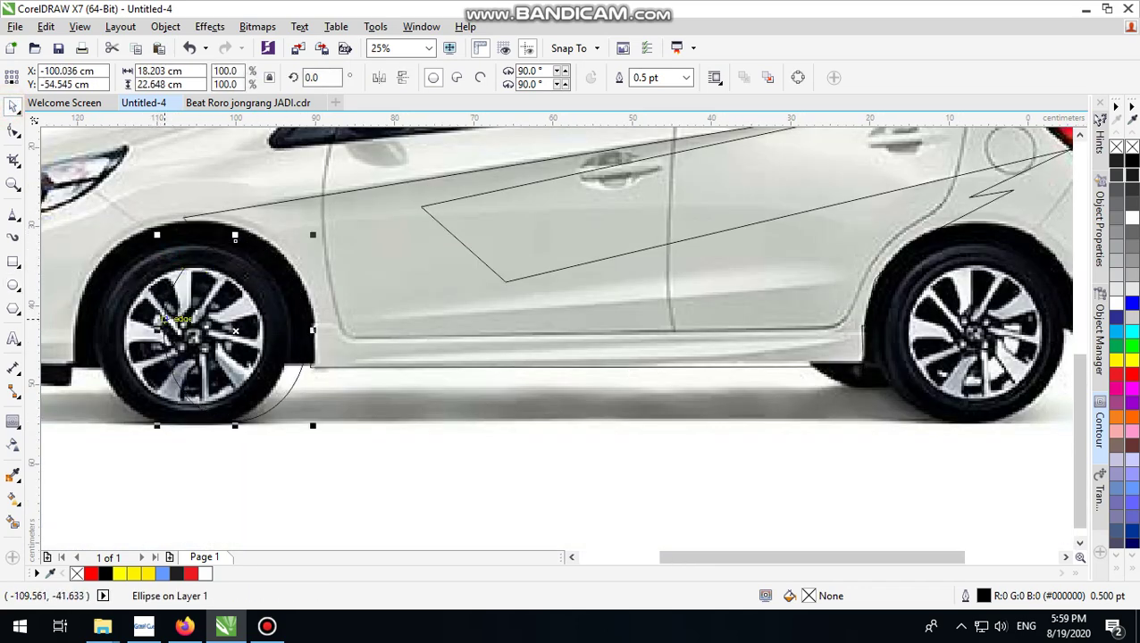
pyautogui.moveTo(158, 330); pyautogui.dragTo(98, 324)
pyautogui.moveTo(313, 236); pyautogui.dragTo(335, 215)
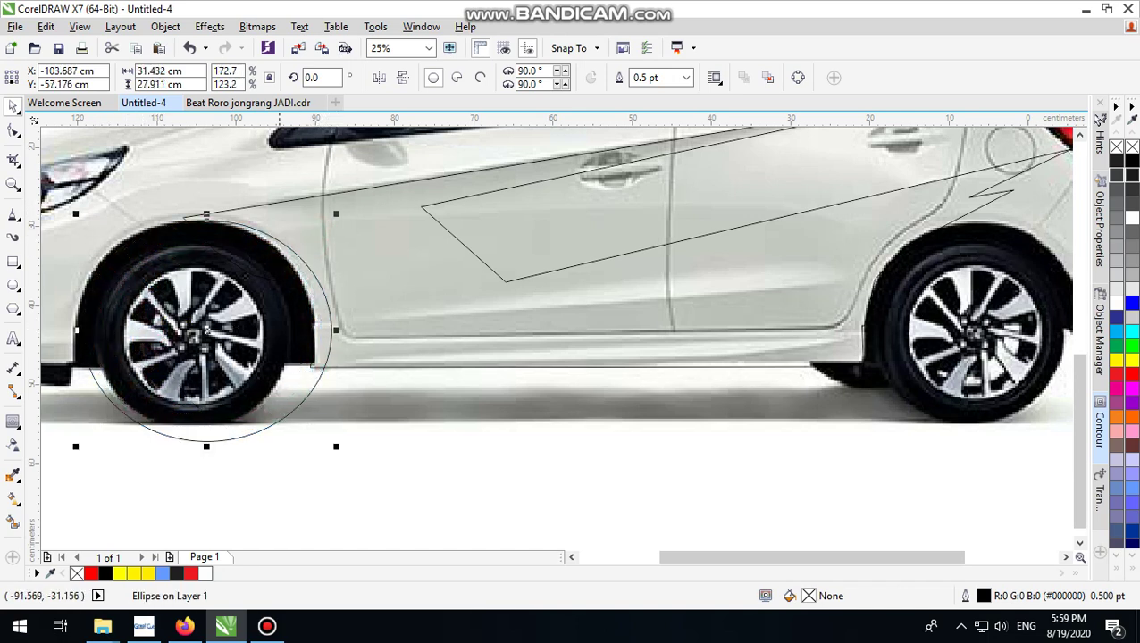
pyautogui.moveTo(338, 331); pyautogui.dragTo(314, 333)
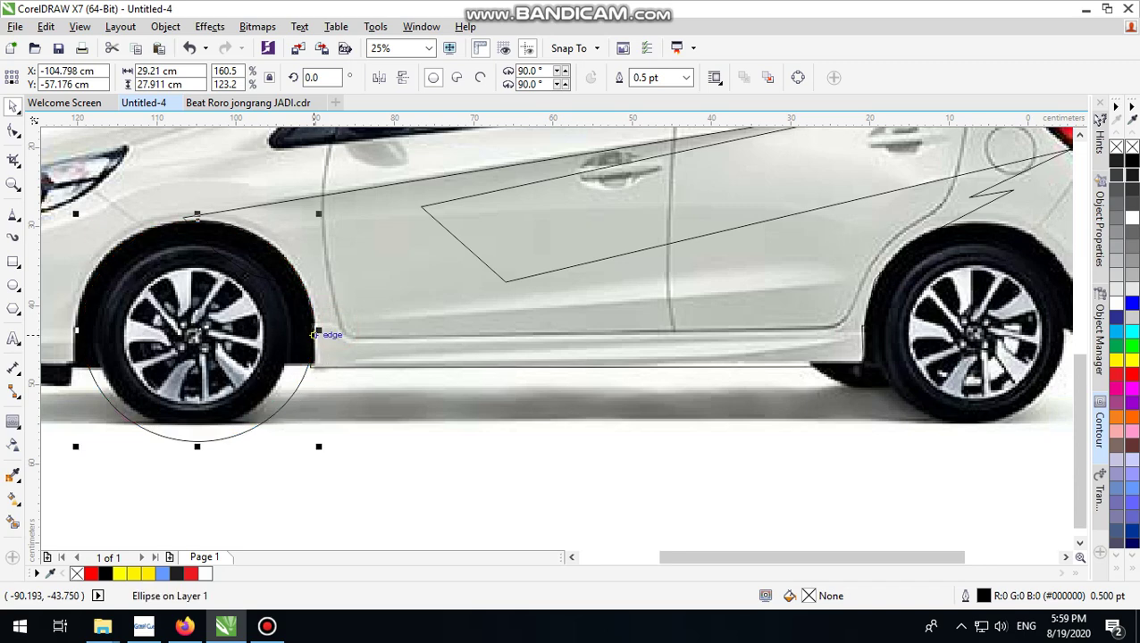
# Trim the stripe outline with the front wheel ellipse and delete the ellipse.
pyautogui.keyDown('shift'); pyautogui.click(392, 268); pyautogui.keyUp('shift')
pyautogui.click(484, 72)
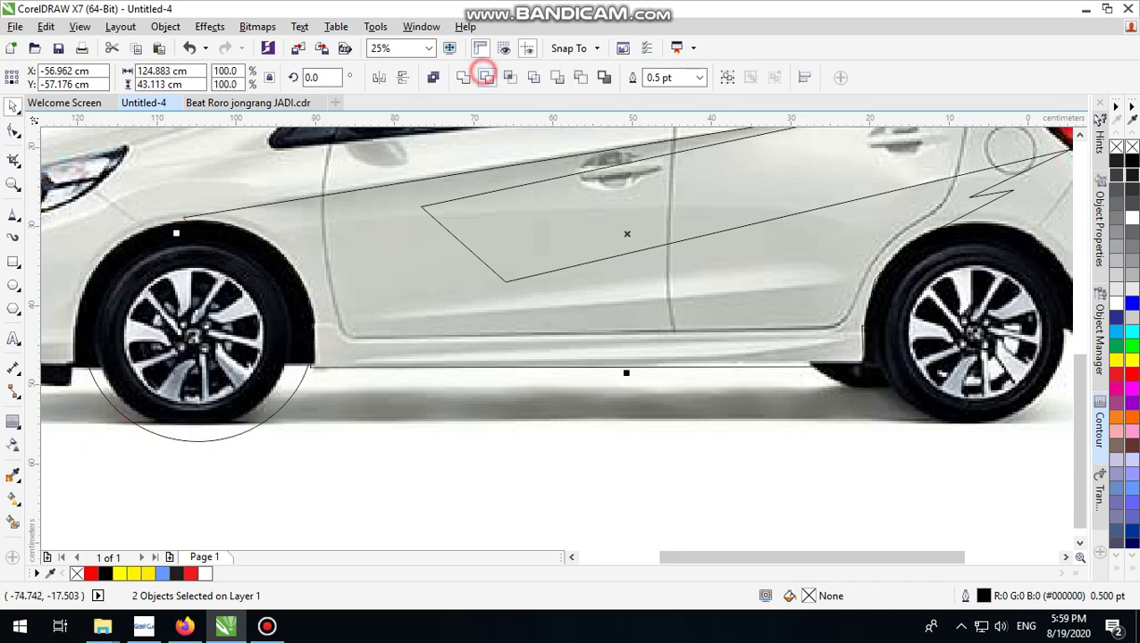
pyautogui.click(224, 341)
pyautogui.press('Delete')
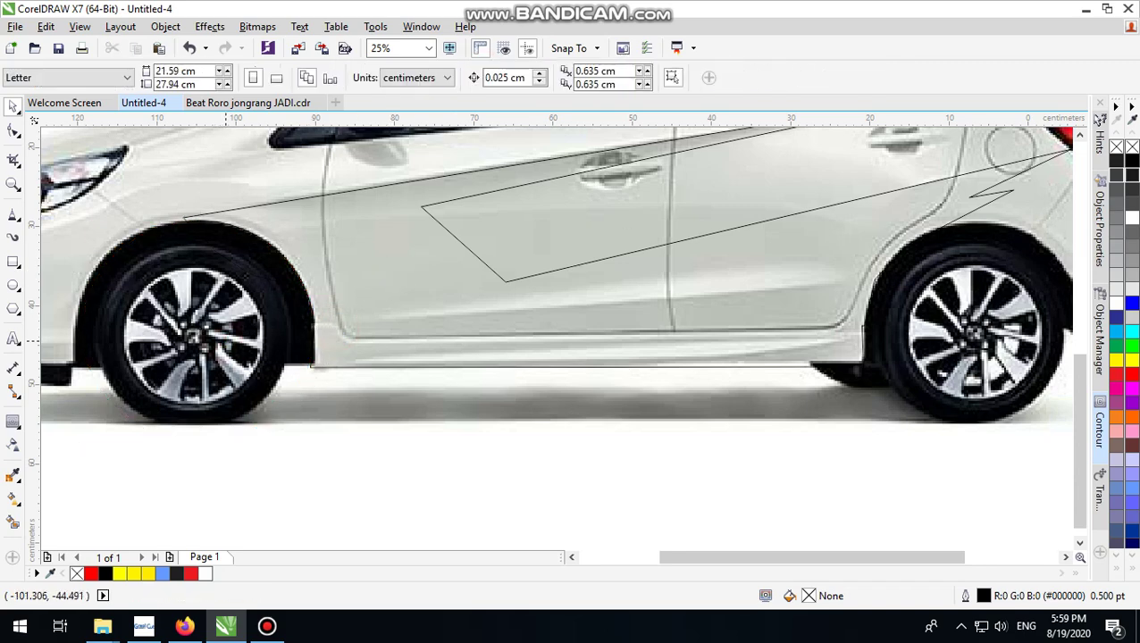
# Fill the trimmed body-side stripe with black.
pyautogui.scroll(-1, 606, 332)
pyautogui.click(622, 316)
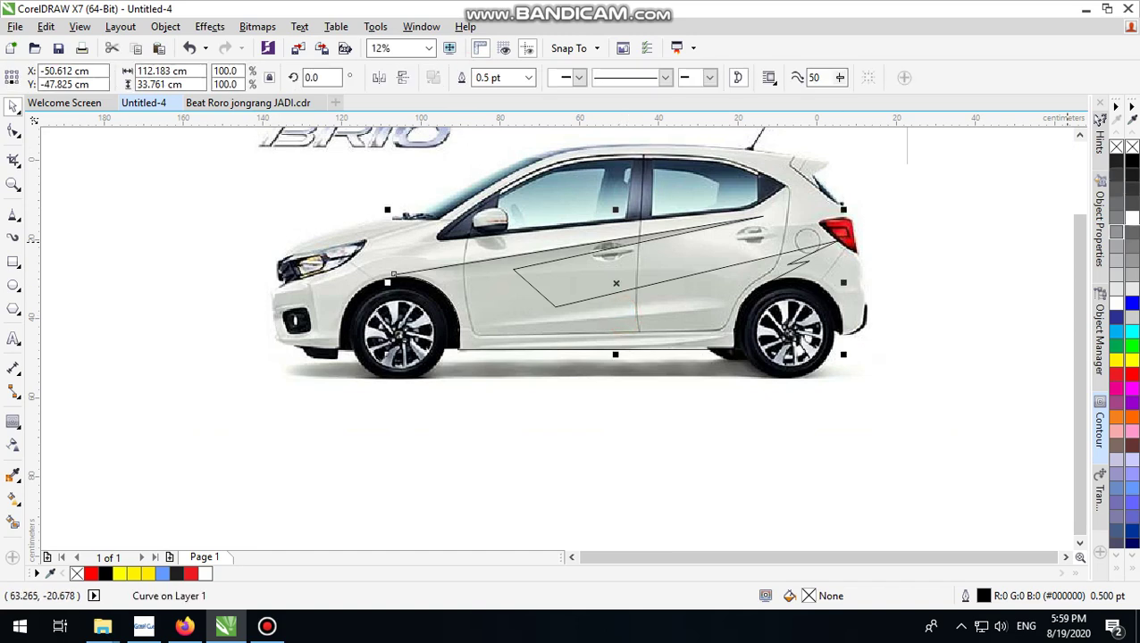
pyautogui.click(1132, 161)
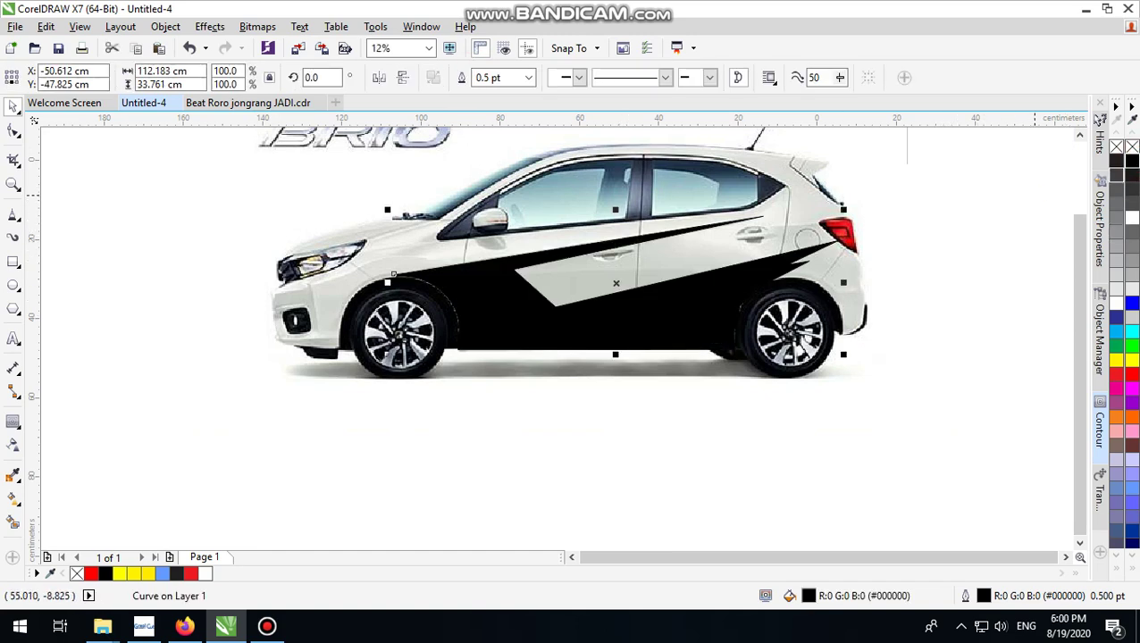
pyautogui.click(1032, 195)
# Draw a closed pointed accent shape about 88 × 24 cm over the black stripe, from the front wheel to a tip near the rear arch.
pyautogui.scroll(2, 647, 341)
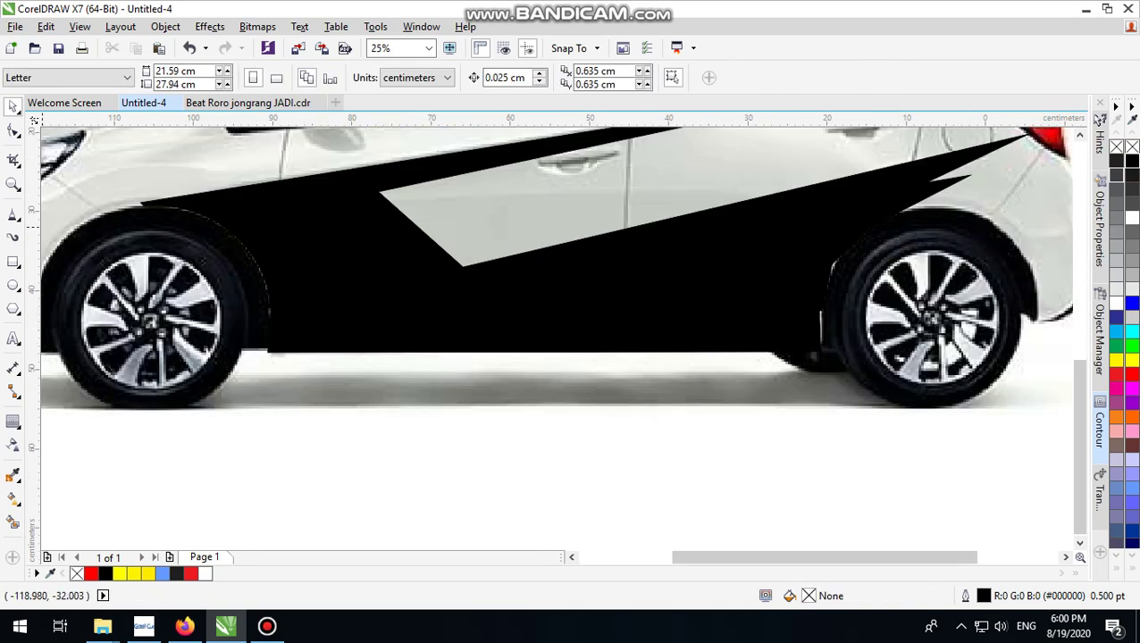
pyautogui.click(13, 214)
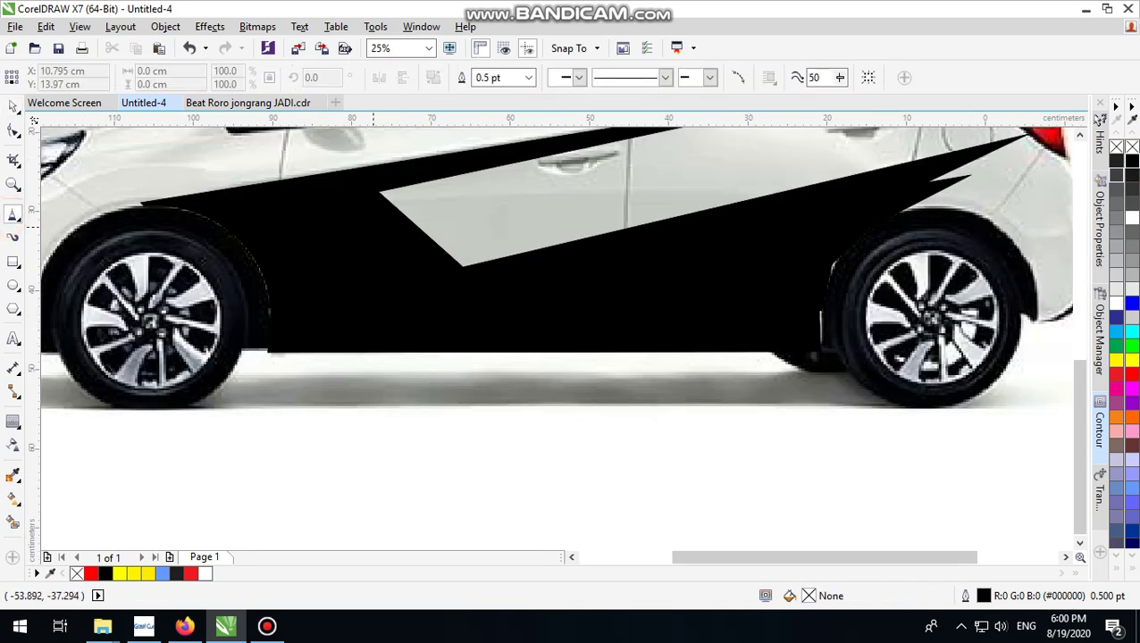
pyautogui.scroll(-2, 272, 300)
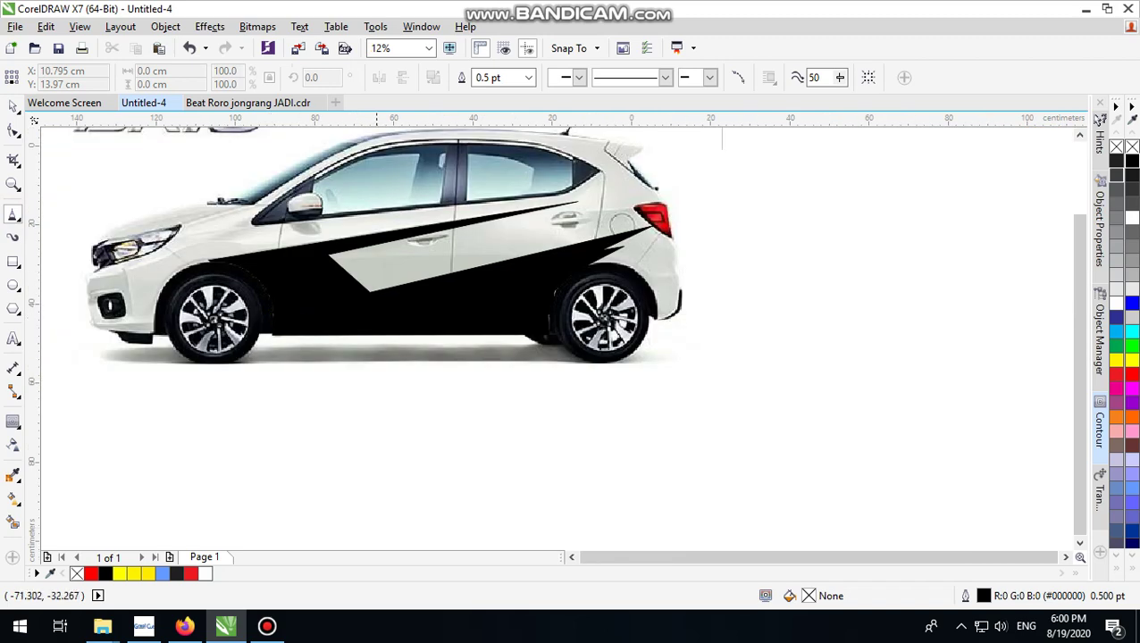
pyautogui.scroll(2, 387, 278)
pyautogui.scroll(-2, 404, 299)
pyautogui.scroll(2, 353, 289)
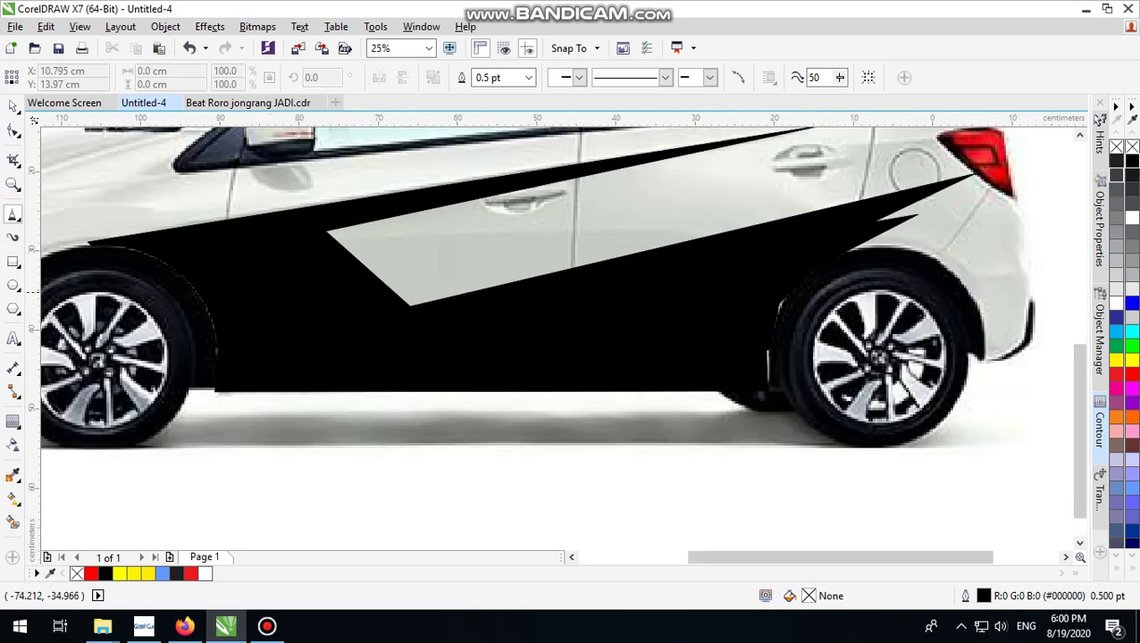
pyautogui.click(295, 244)
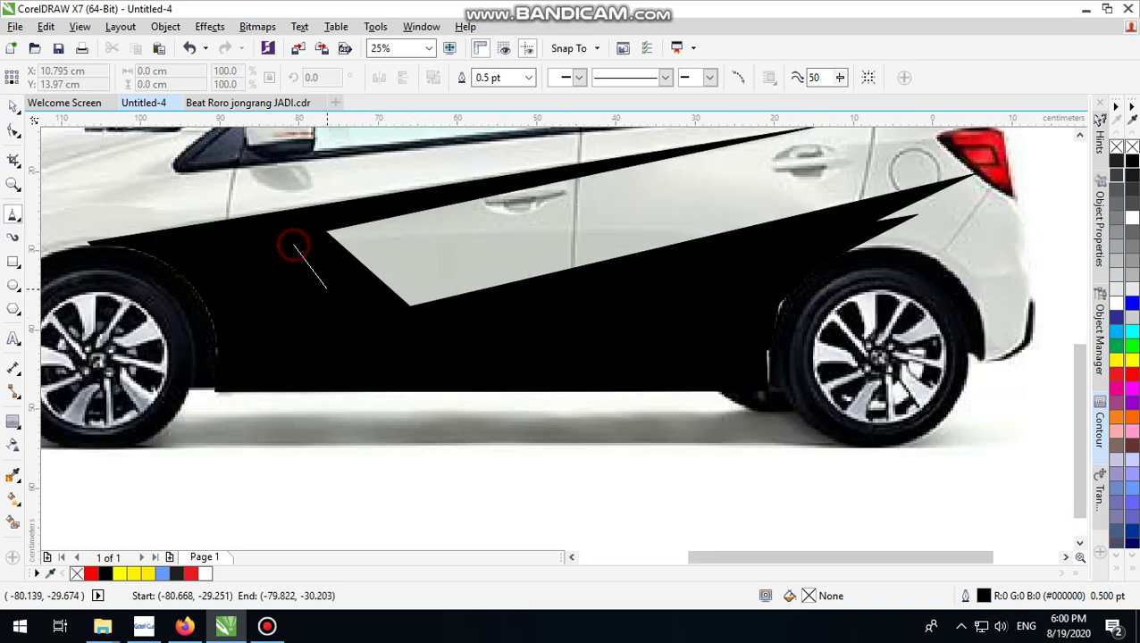
pyautogui.doubleClick(390, 328)
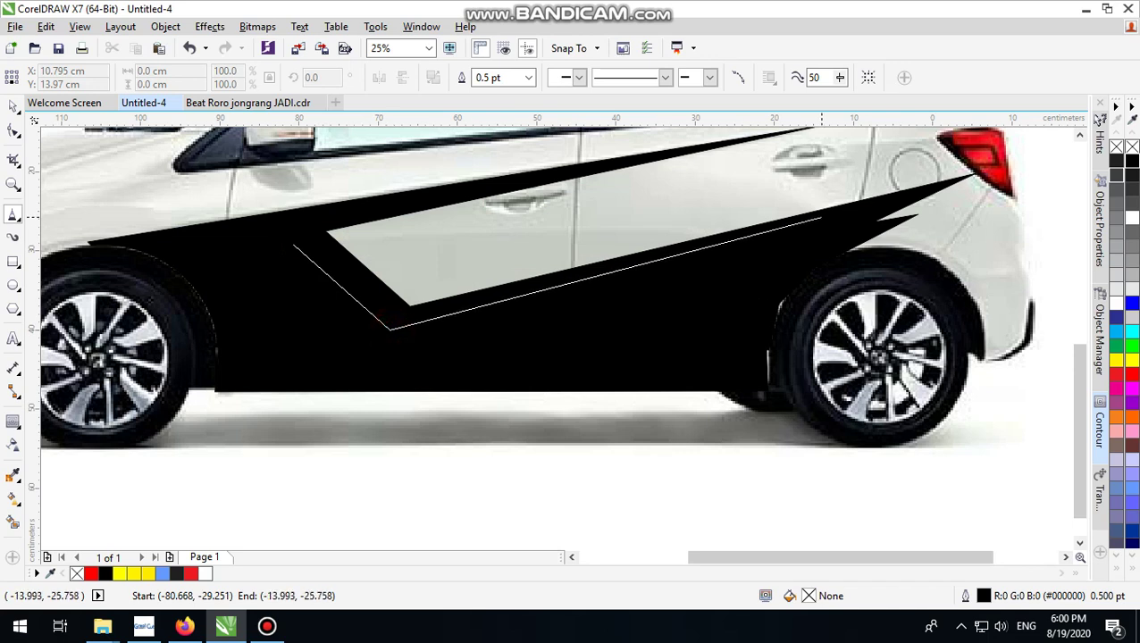
pyautogui.doubleClick(818, 217)
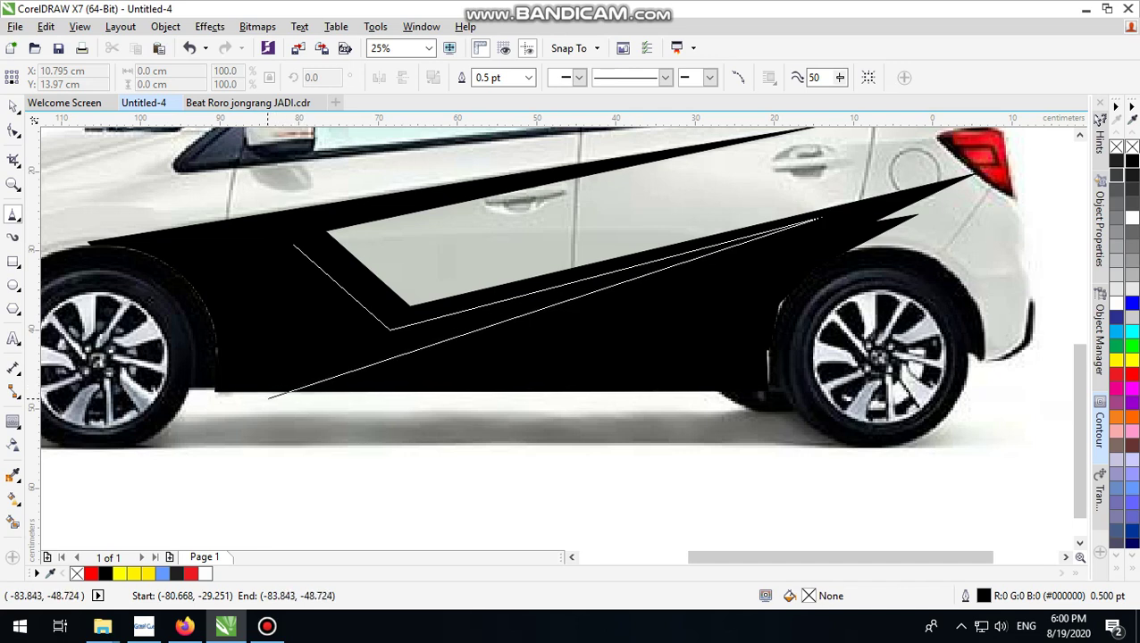
pyautogui.click(284, 393)
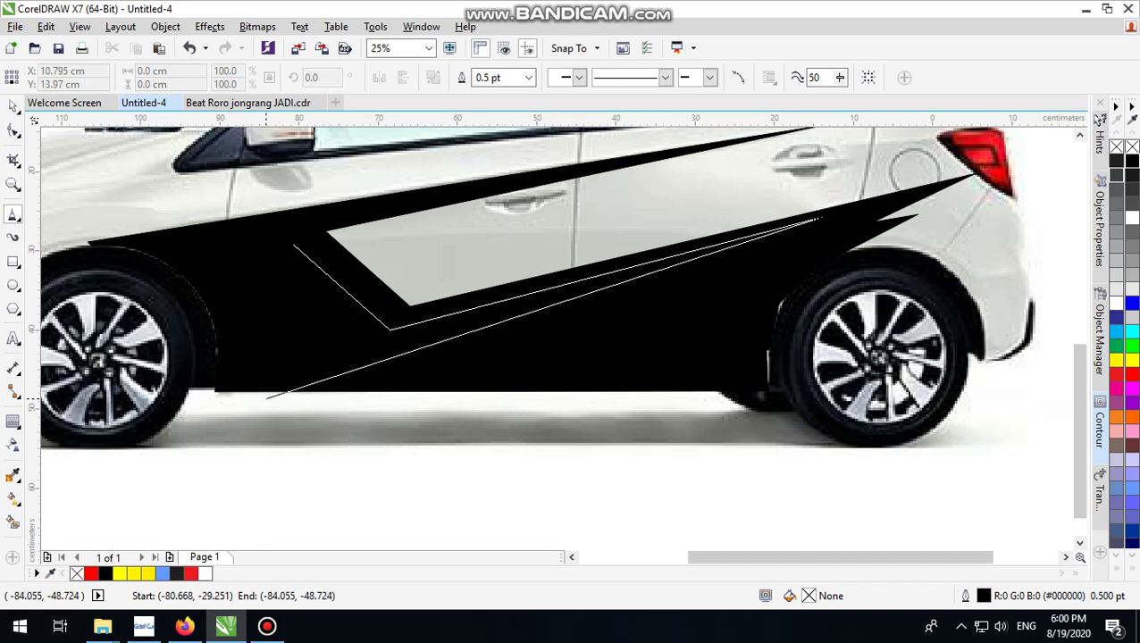
pyautogui.click(185, 406)
pyautogui.click(128, 290)
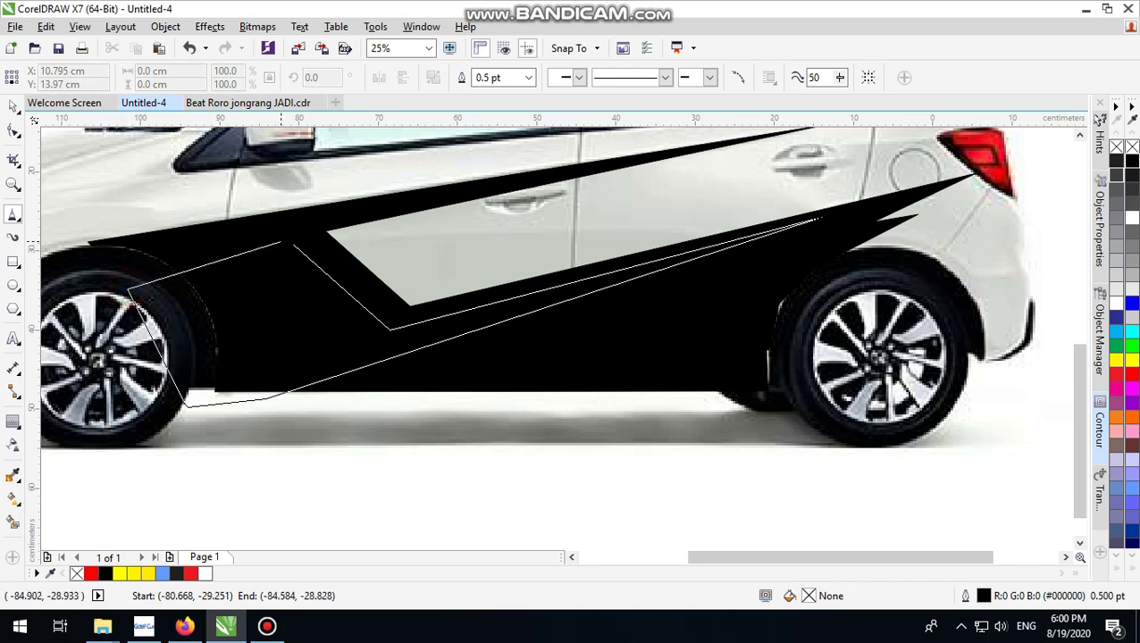
pyautogui.click(294, 244)
# Fill the accent shape with blue (0, 0, 255) and PowerClip it inside the black stripe.
pyautogui.click(12, 105)
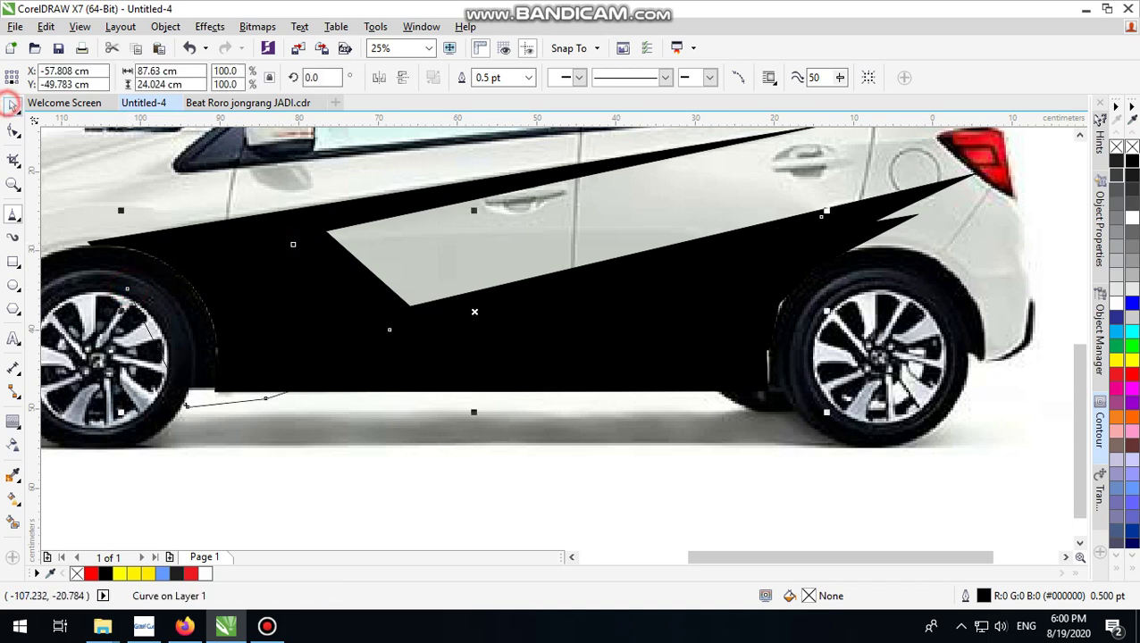
pyautogui.click(1131, 302)
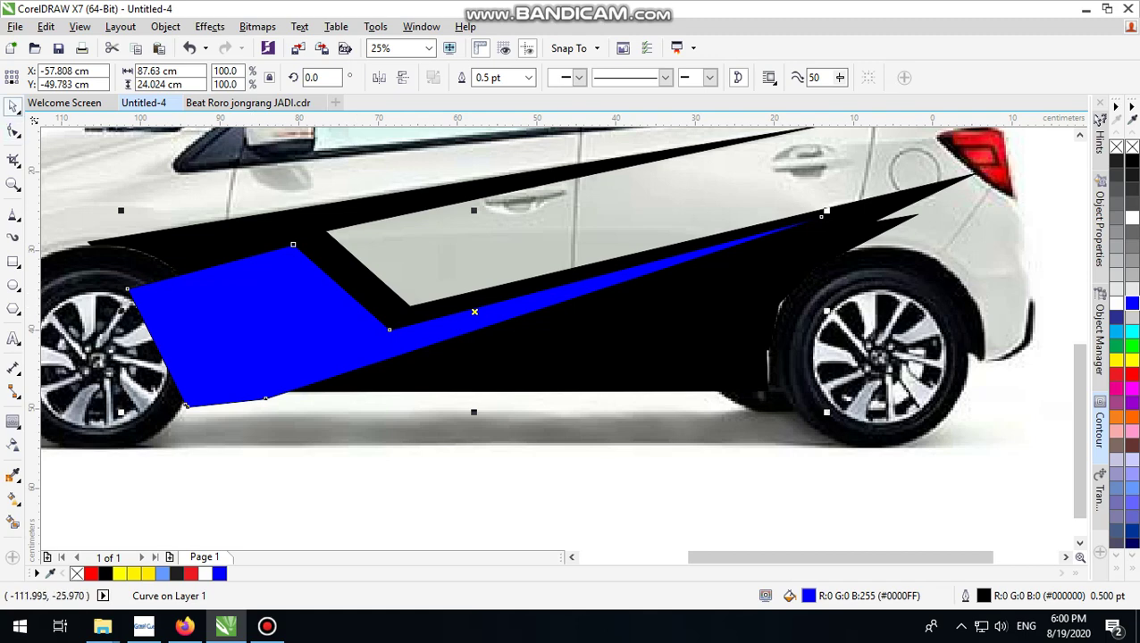
pyautogui.rightClick(309, 163)
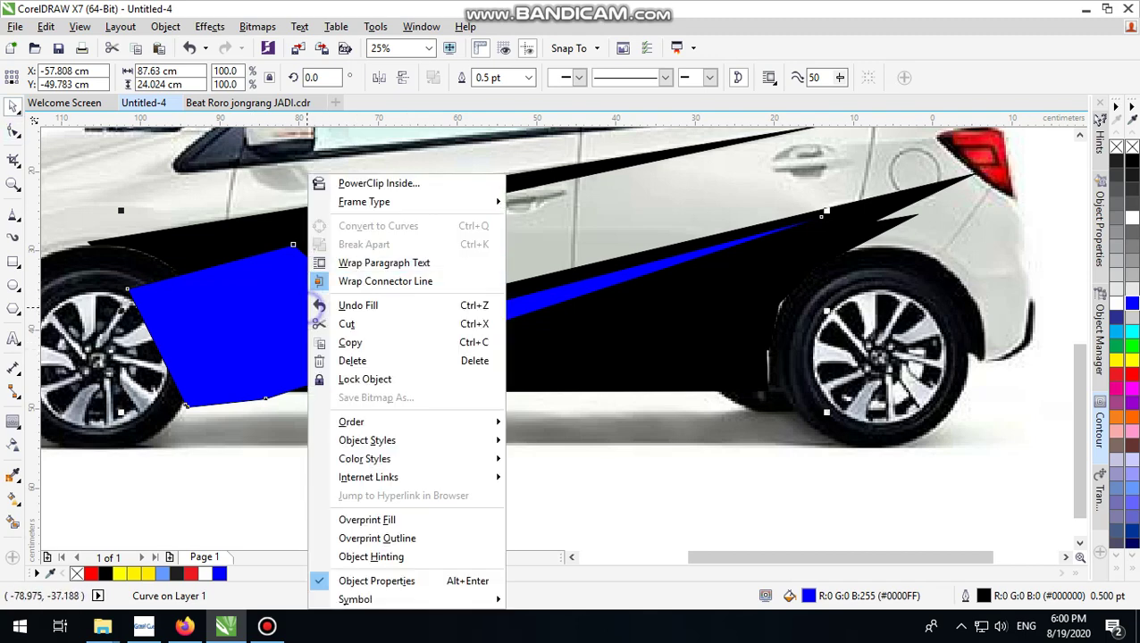
pyautogui.click(408, 183)
pyautogui.click(352, 211)
pyautogui.scroll(-1, 441, 323)
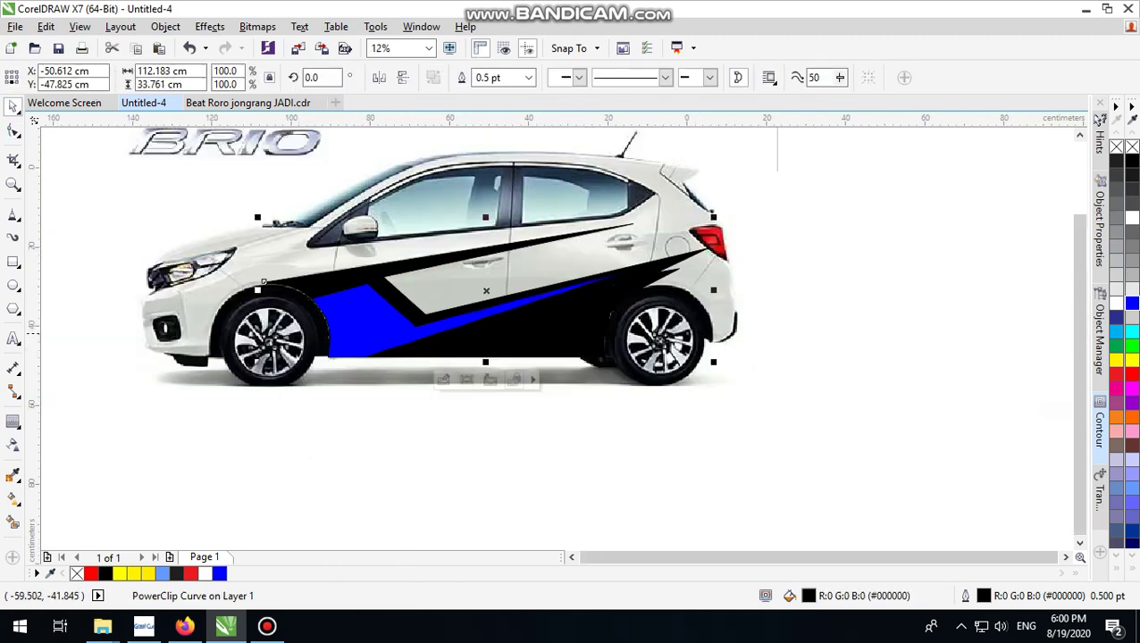
pyautogui.click(1016, 287)
# Draw a slim three-point shape about 56 × 20 cm just below the blue accent and fill it with red (255, 0, 0).
pyautogui.scroll(1, 438, 356)
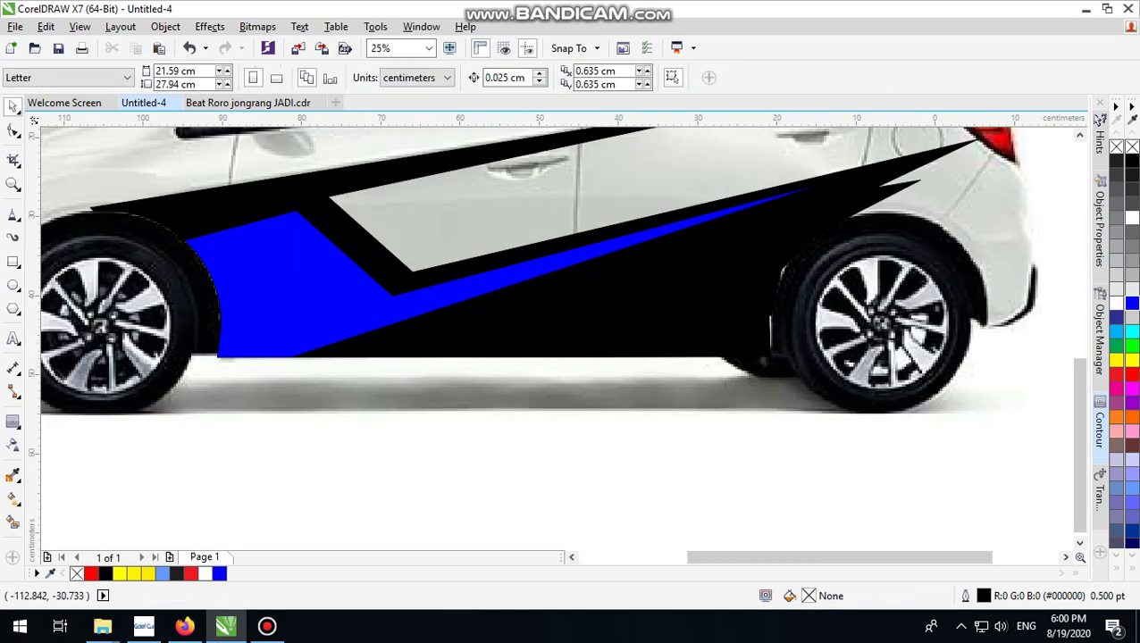
pyautogui.scroll(-2, 256, 337)
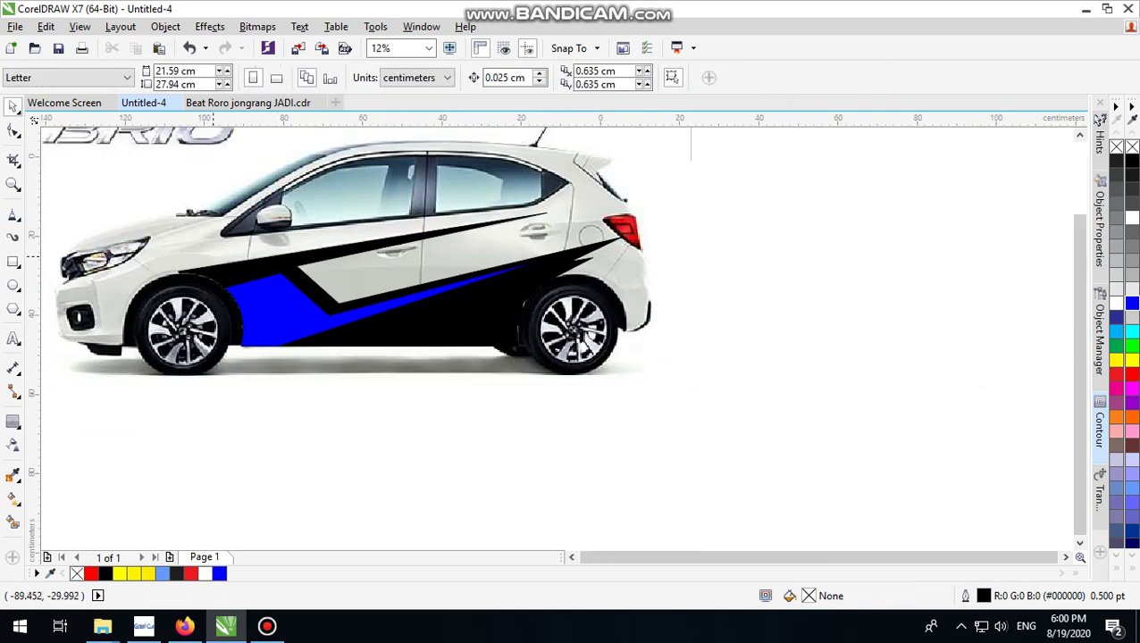
pyautogui.click(14, 215)
pyautogui.scroll(2, 353, 332)
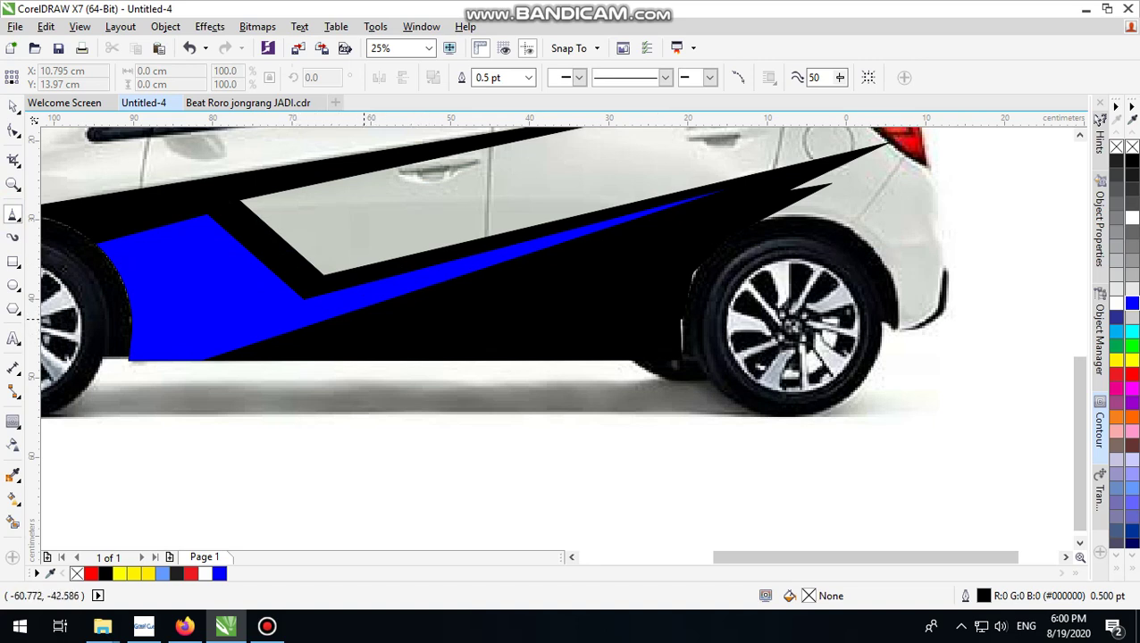
pyautogui.click(364, 317)
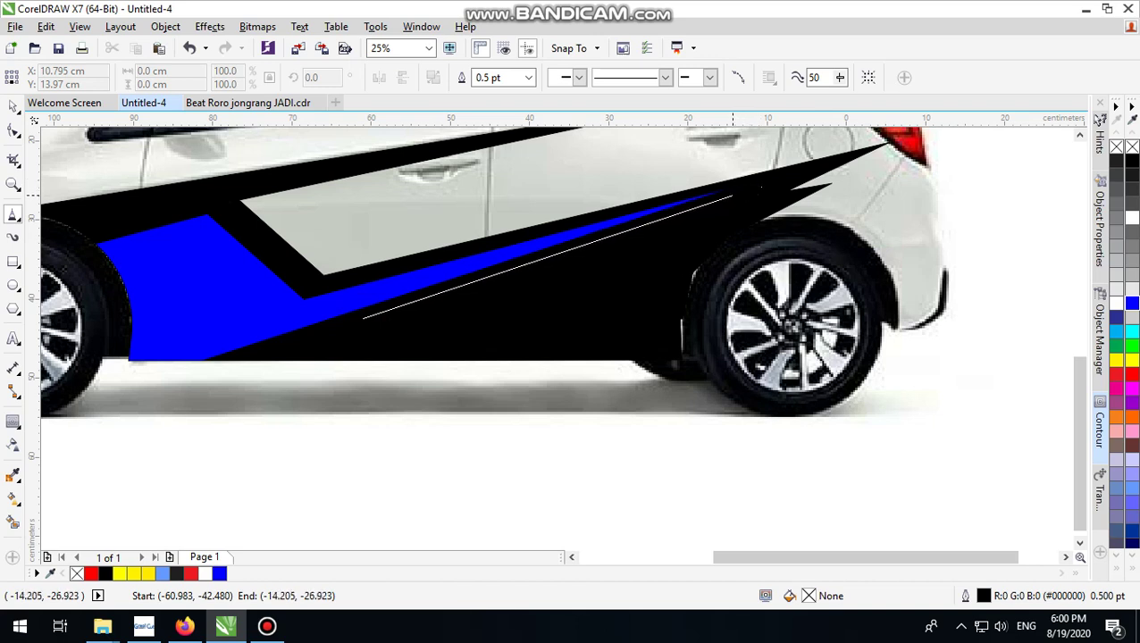
pyautogui.click(804, 161)
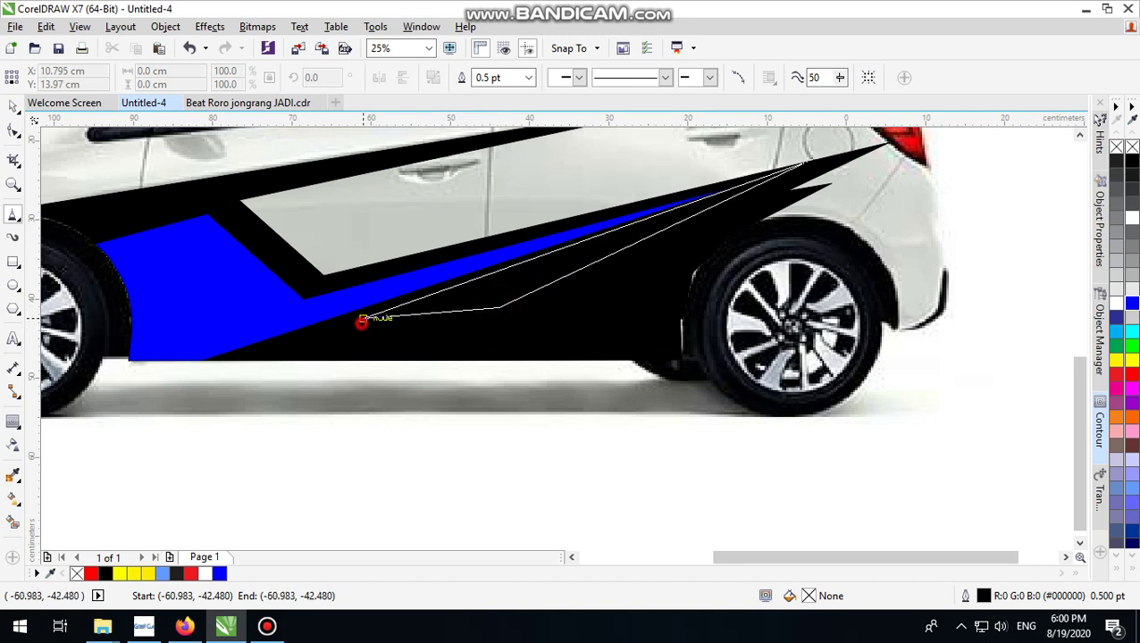
pyautogui.click(362, 318)
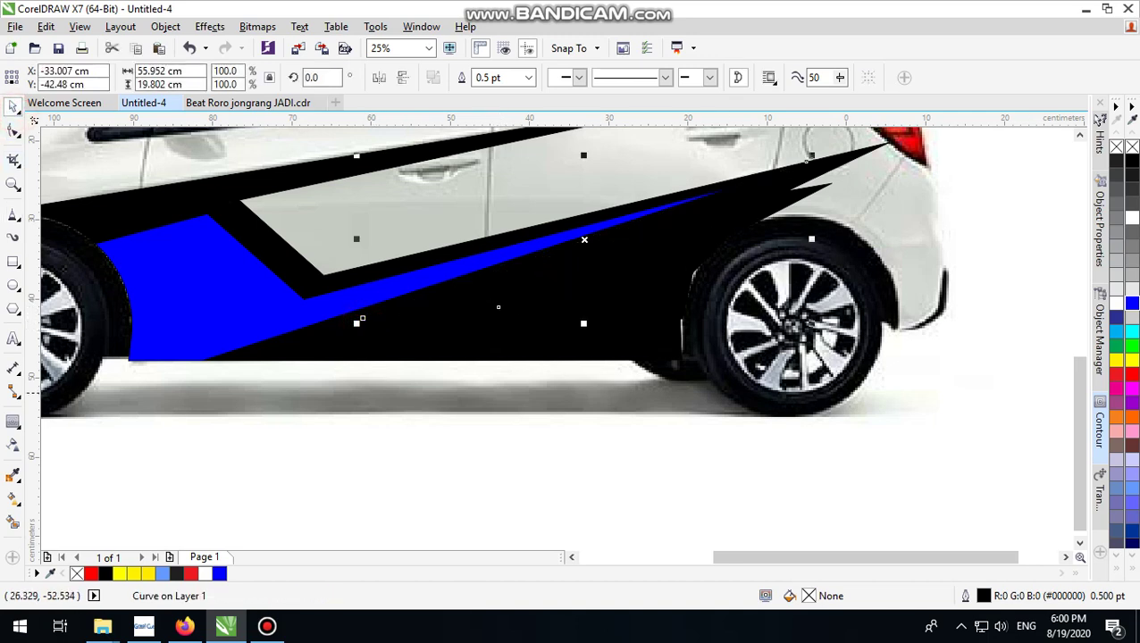
pyautogui.click(1124, 375)
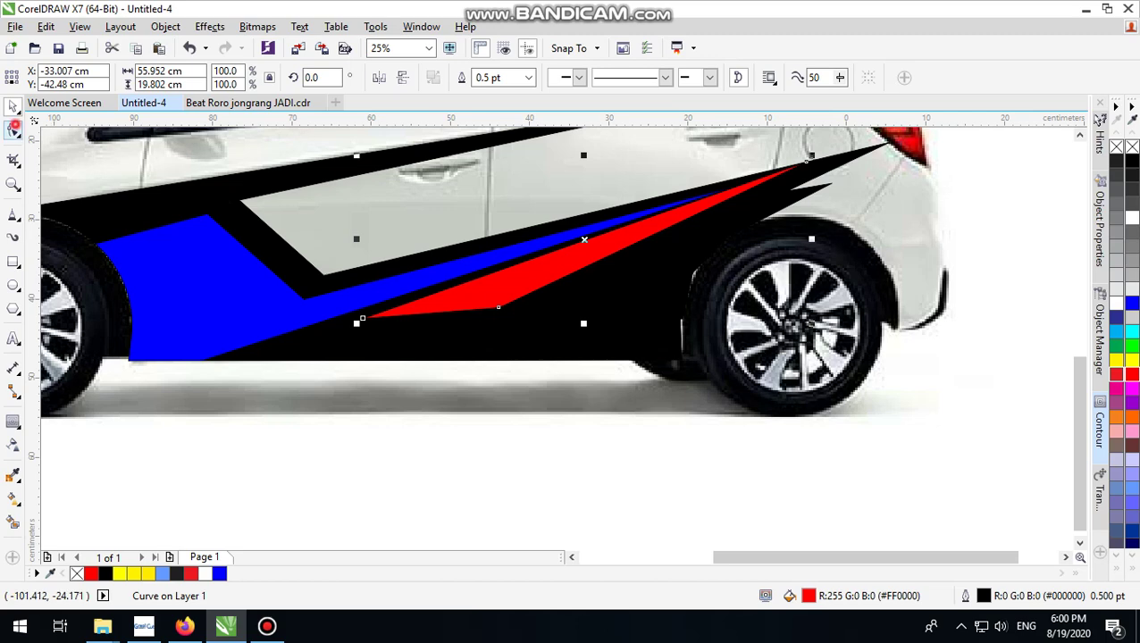
# Reshape the red triangle by pulling its rear tip forward and moving its lower corner toward the front wheel to make it slimmer.
pyautogui.click(14, 130)
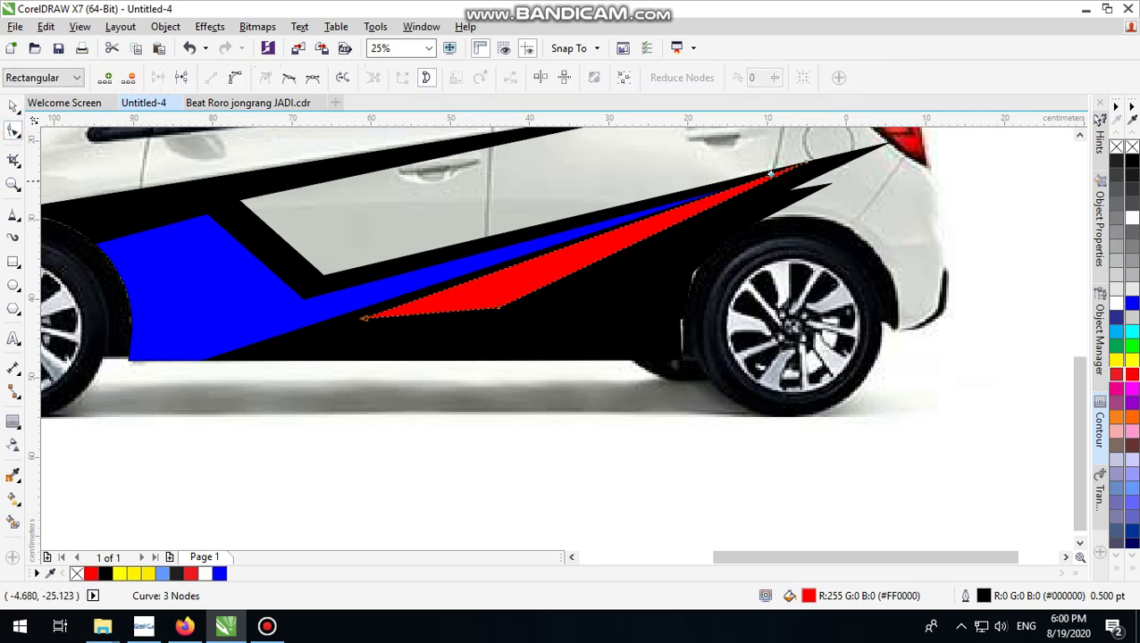
pyautogui.moveTo(805, 162); pyautogui.dragTo(778, 173)
pyautogui.scroll(2, 746, 189)
pyautogui.scroll(-3, 777, 173)
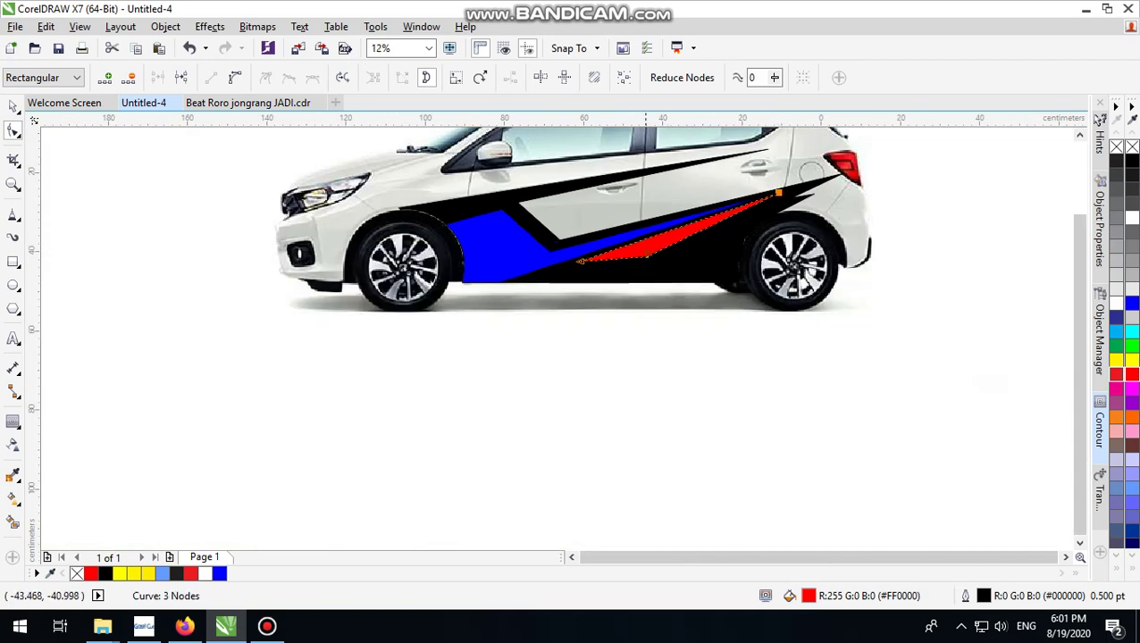
pyautogui.scroll(4, 385, 293)
pyautogui.moveTo(653, 275); pyautogui.dragTo(547, 279)
pyautogui.scroll(-3, 547, 280)
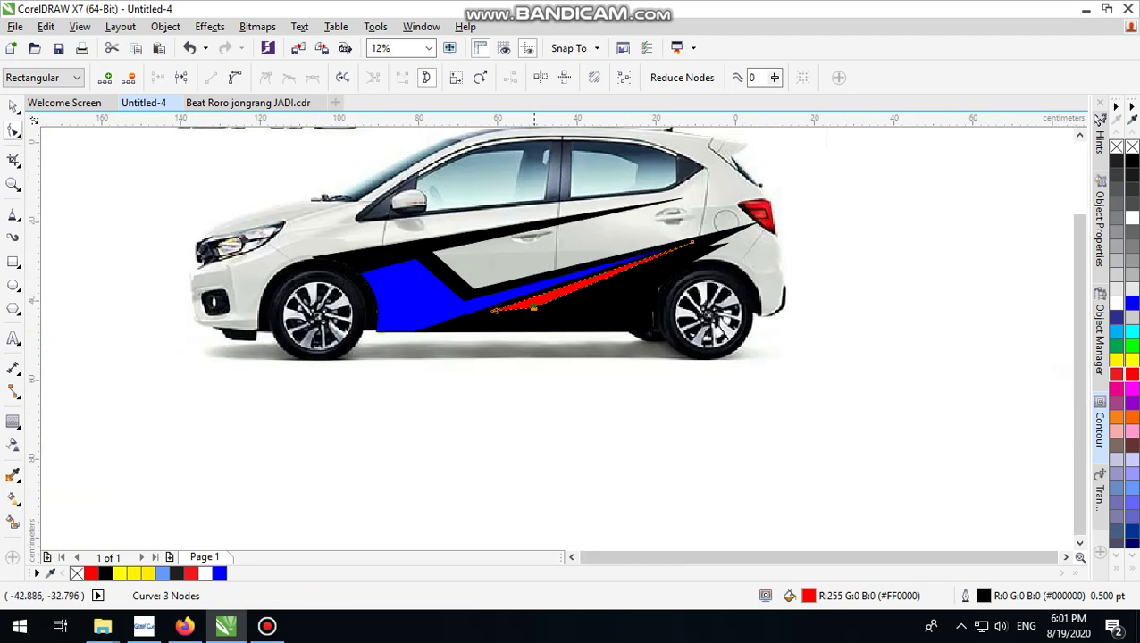
# Draw a thin bent accent about 35 × 10 cm just below the red shape and fill it with blue (0, 0, 255).
pyautogui.click(12, 105)
pyautogui.scroll(2, 624, 269)
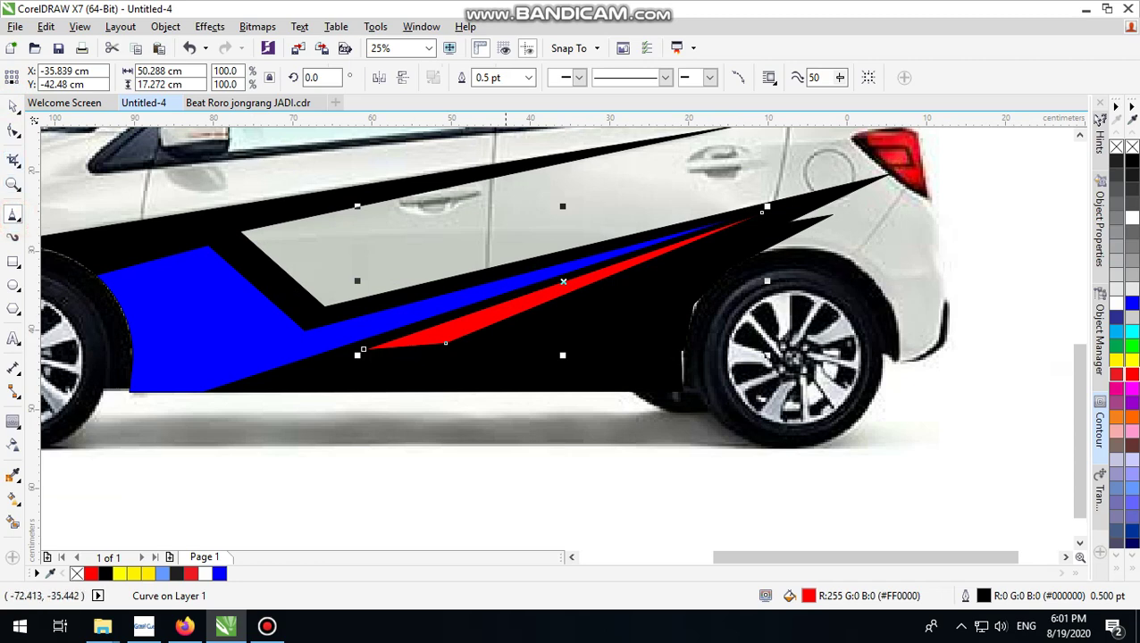
pyautogui.scroll(2, 609, 309)
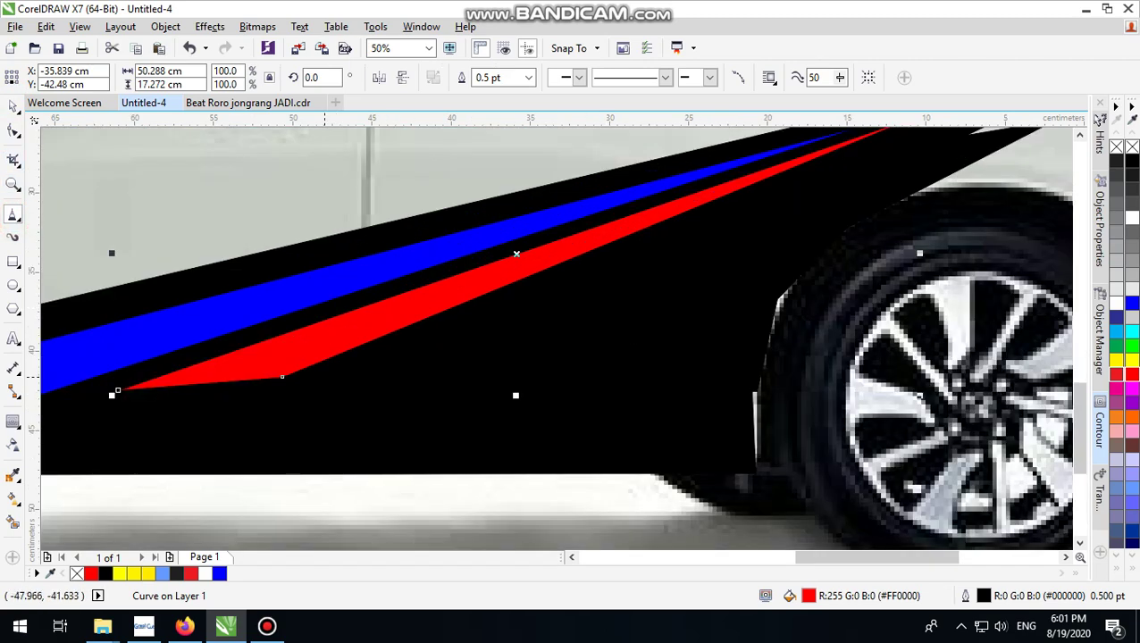
pyautogui.moveTo(325, 375)
pyautogui.mouseDown()
pyautogui.moveTo(625, 279)
pyautogui.moveTo(681, 223)
pyautogui.moveTo(370, 376)
pyautogui.moveTo(81, 407)
pyautogui.mouseUp()
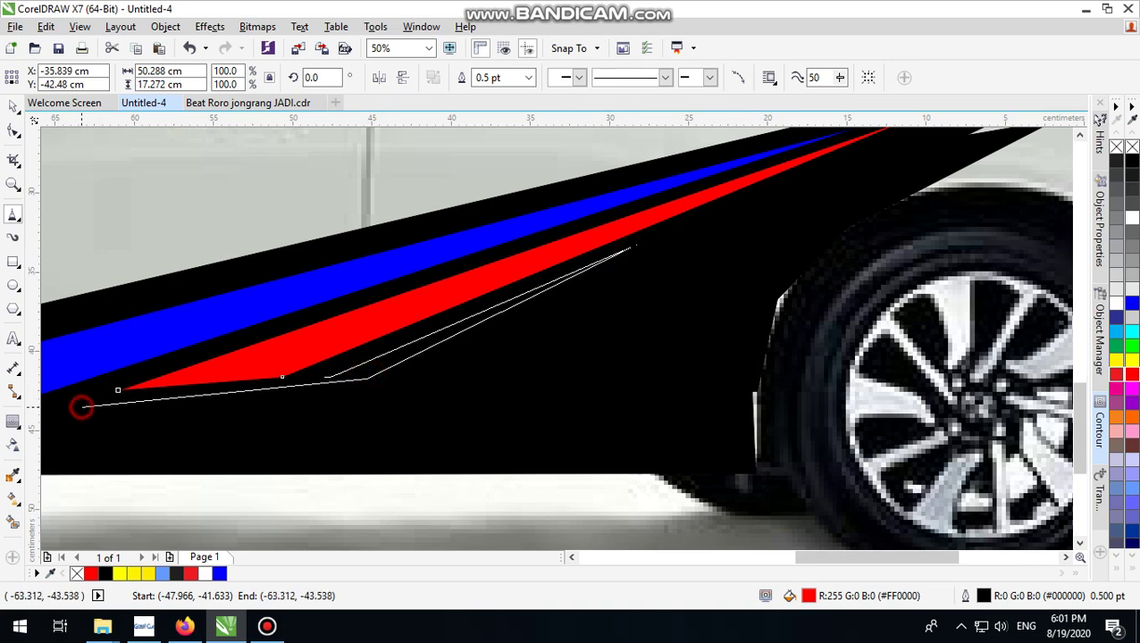
pyautogui.click(324, 376)
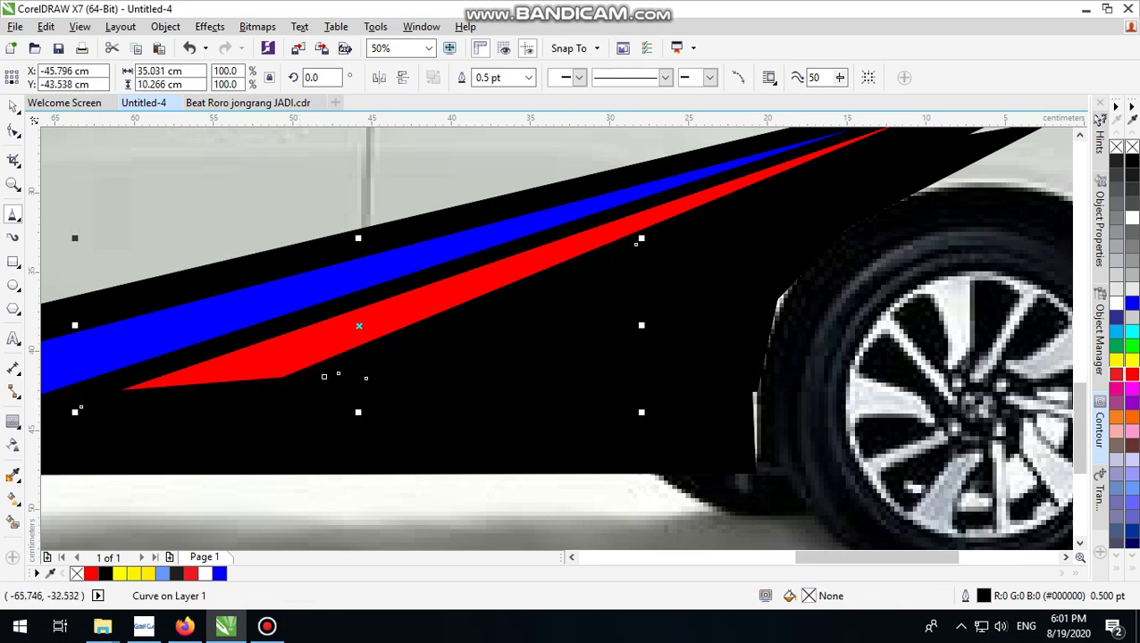
pyautogui.click(11, 105)
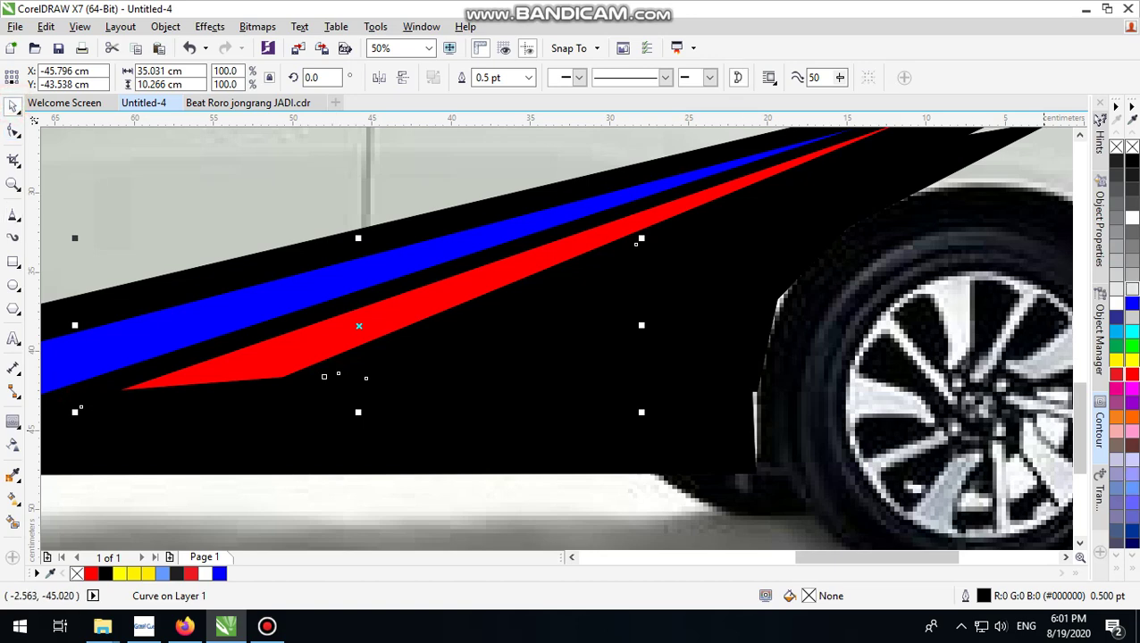
pyautogui.click(1133, 304)
# Reshape the small blue accent by deleting its extra upper middle node and moving its lower corner and front tip downward.
pyautogui.scroll(-2, 587, 432)
pyautogui.scroll(2, 523, 426)
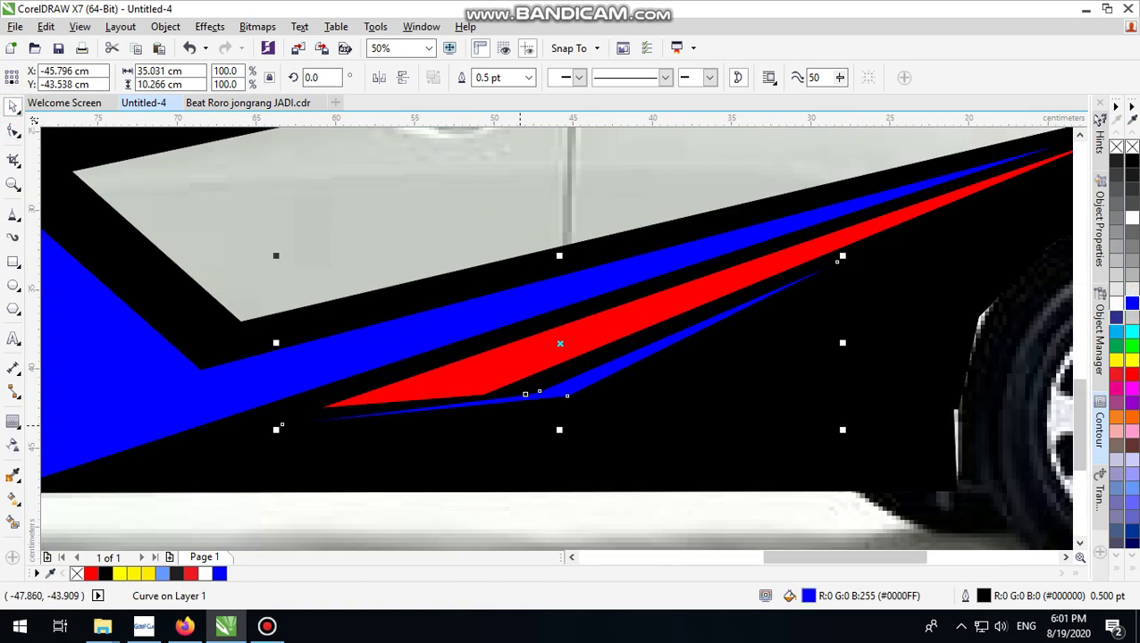
pyautogui.click(12, 125)
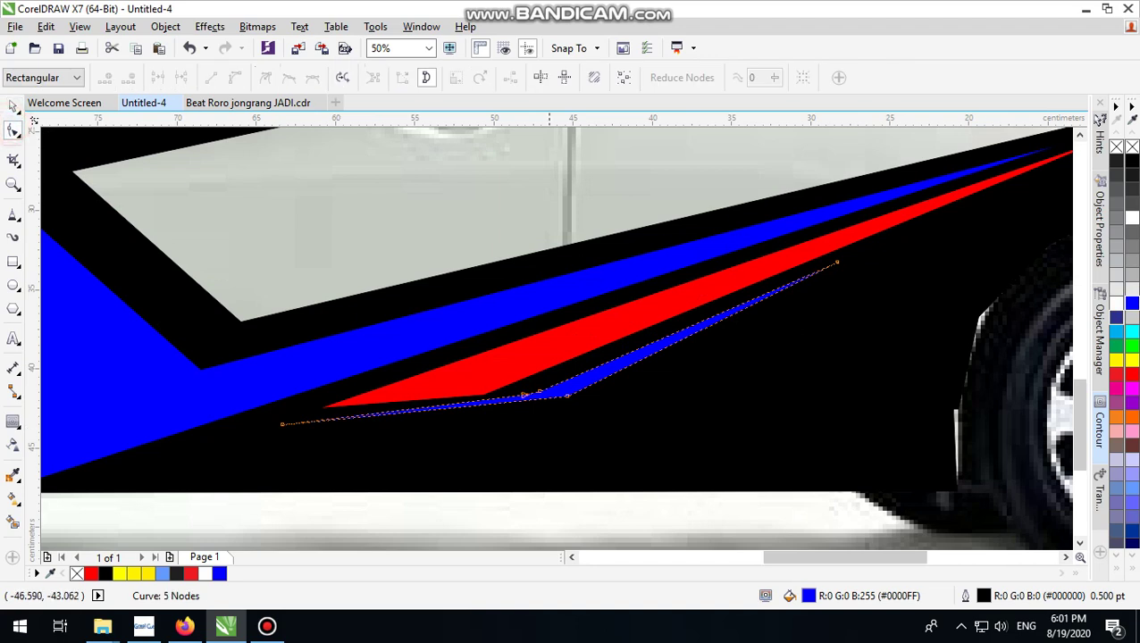
pyautogui.click(538, 391)
pyautogui.press('Delete')
pyautogui.moveTo(567, 396); pyautogui.dragTo(544, 426)
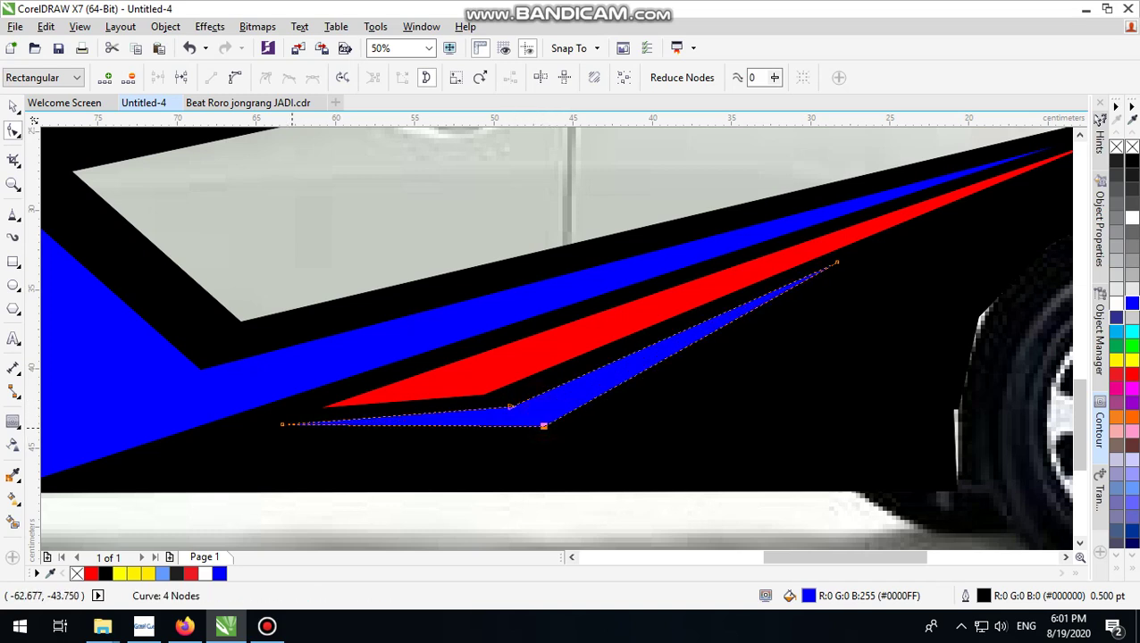
pyautogui.moveTo(282, 424)
pyautogui.mouseDown()
pyautogui.moveTo(244, 430)
pyautogui.moveTo(287, 414)
pyautogui.moveTo(273, 443)
pyautogui.mouseUp()
# Extend the red shape's front tip forward and down, then pull the small blue accent's front tip rearward and its lower corner forward.
pyautogui.click(393, 401)
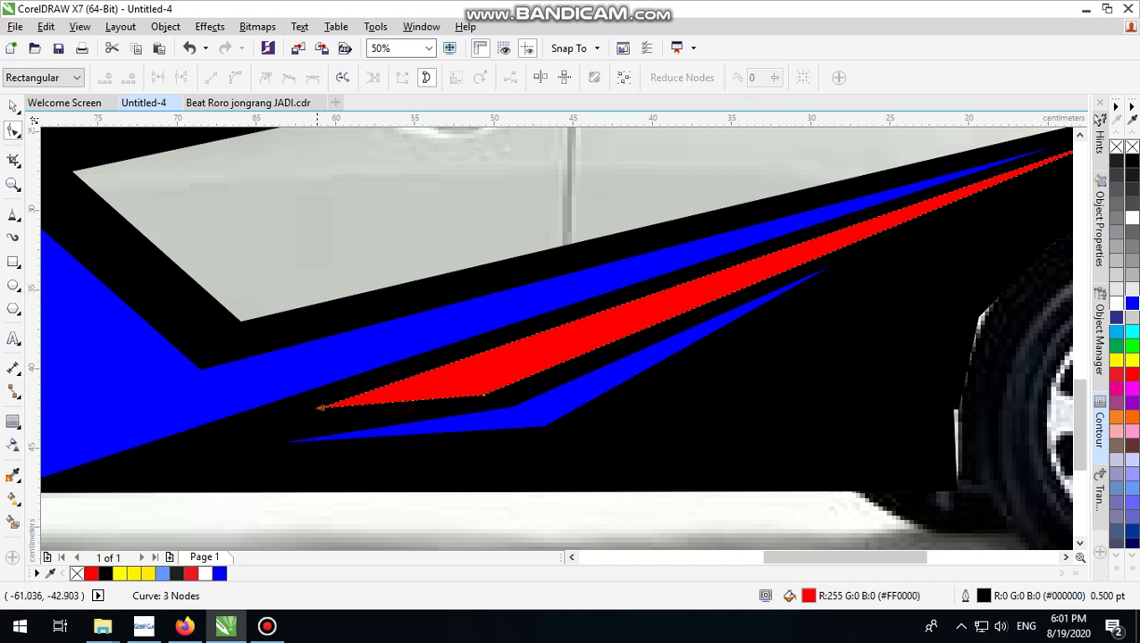
pyautogui.moveTo(319, 408); pyautogui.dragTo(359, 427)
pyautogui.click(302, 440)
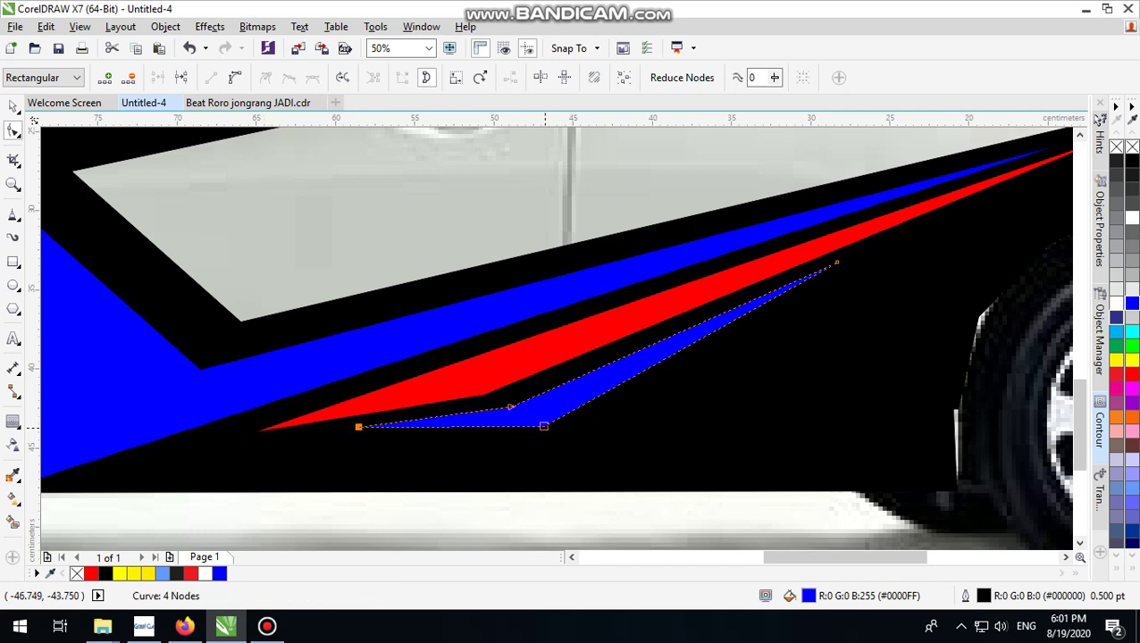
pyautogui.moveTo(544, 426); pyautogui.dragTo(501, 421)
# Select the black stripe together with the red and small blue accents and remove their outlines.
pyautogui.scroll(-5, 501, 420)
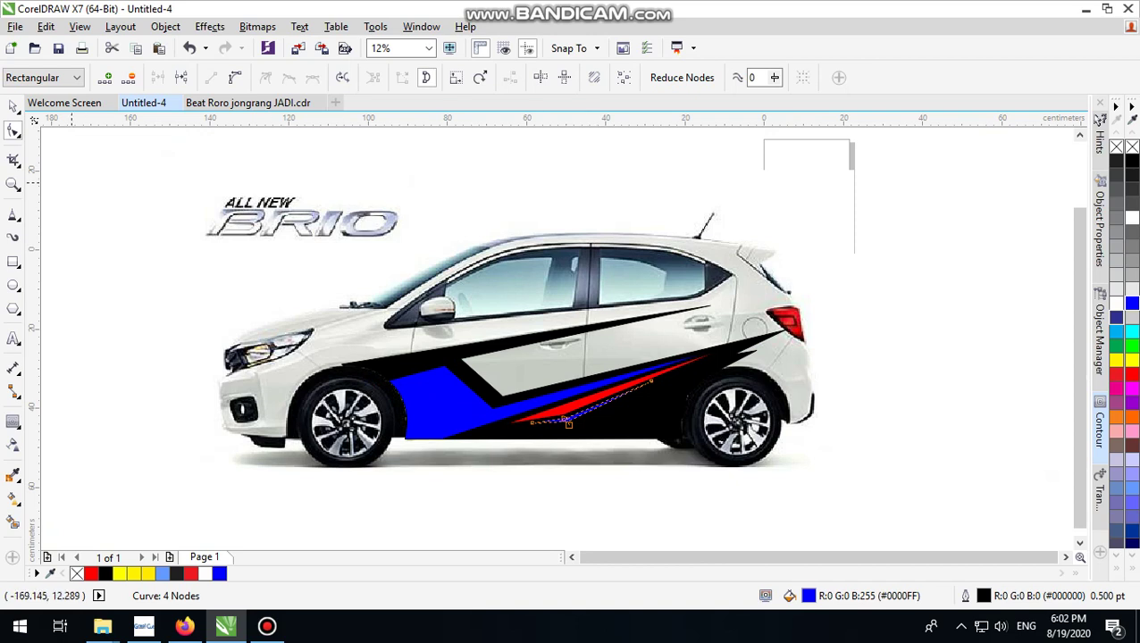
pyautogui.press('space')
pyautogui.click(875, 186)
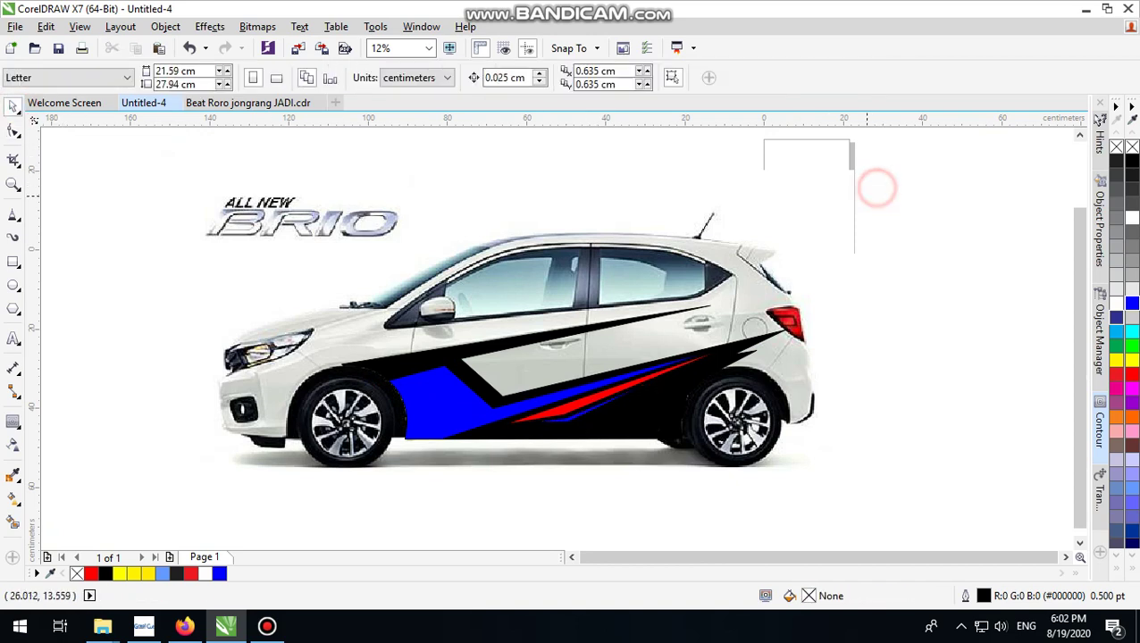
pyautogui.moveTo(938, 263); pyautogui.dragTo(231, 523)
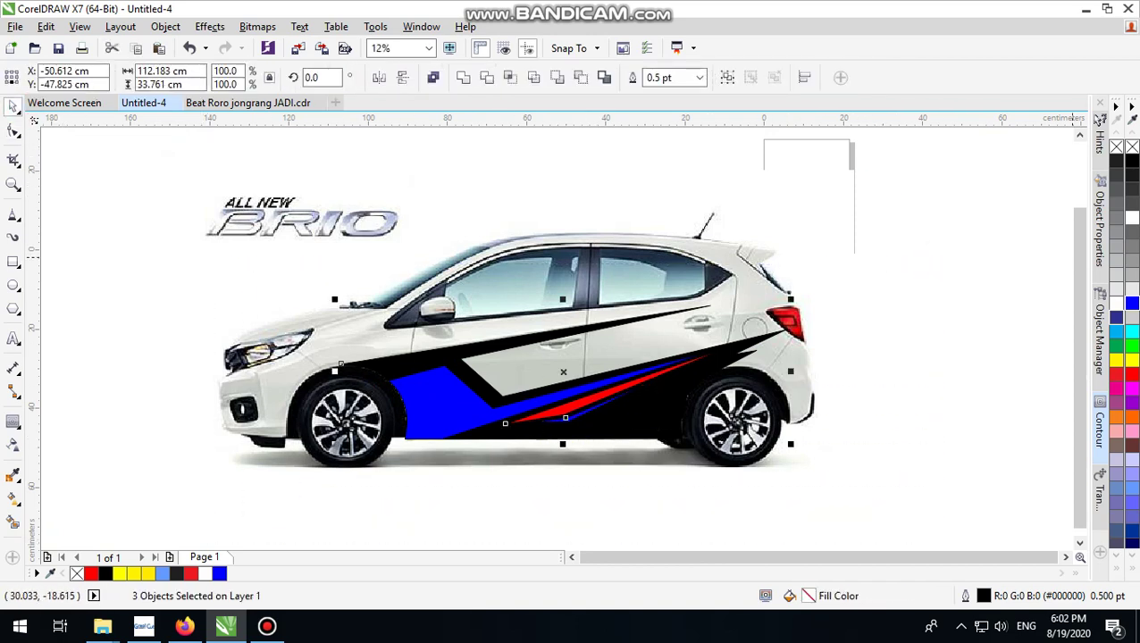
pyautogui.click(897, 213)
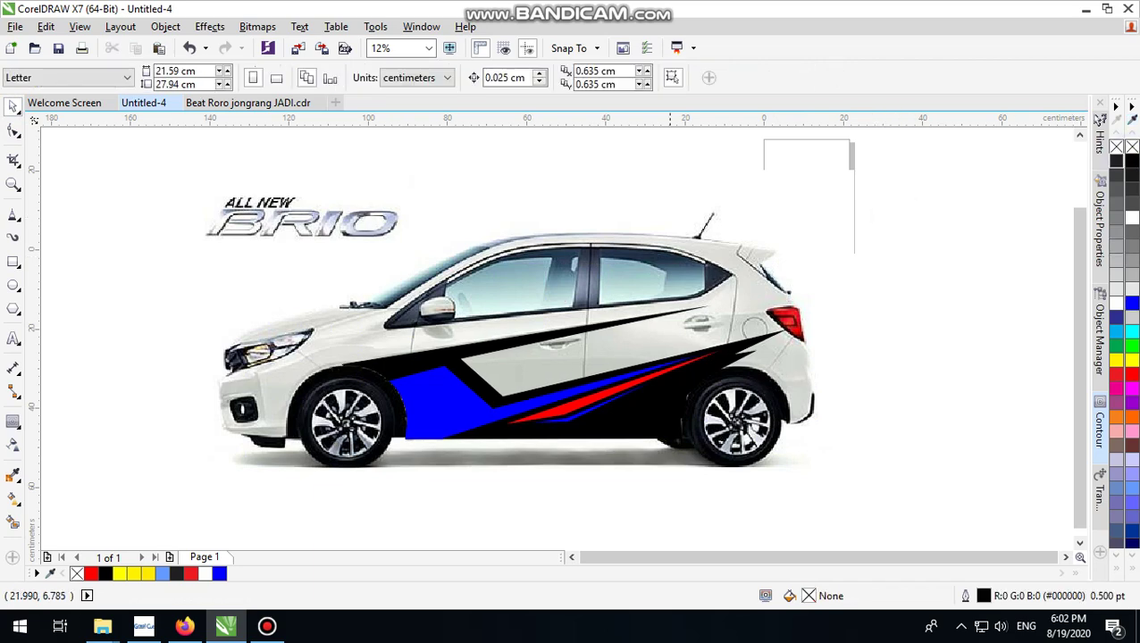
# Draw a closed, long slim shape above the black stripe, running from below the headlight to a point on the rear door.
pyautogui.click(14, 214)
pyautogui.scroll(2, 234, 382)
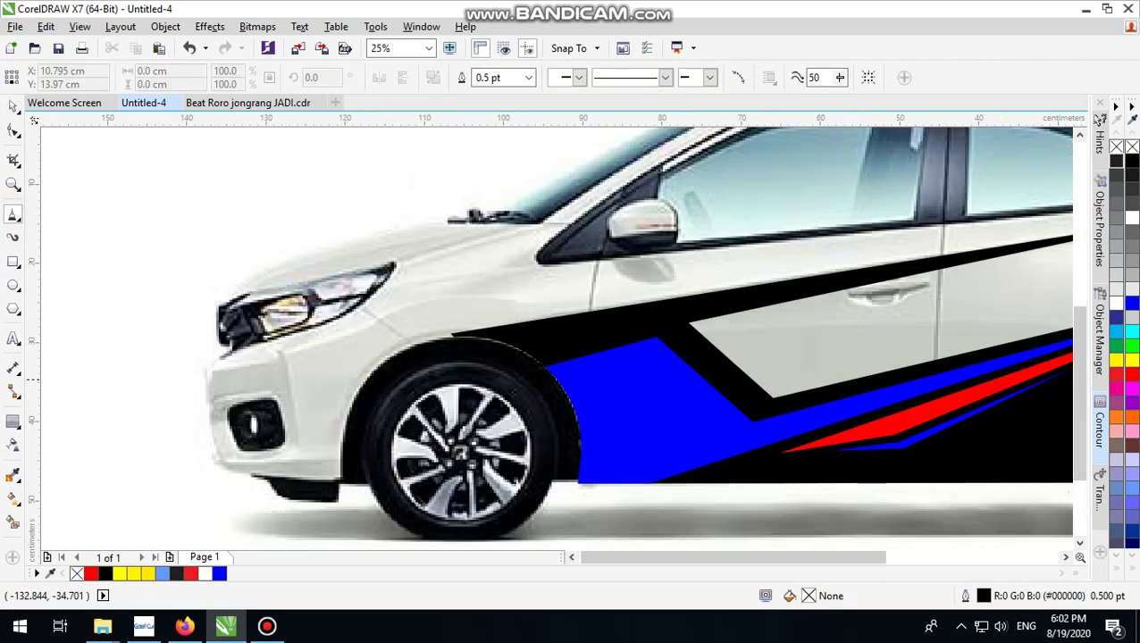
pyautogui.scroll(-2, 319, 380)
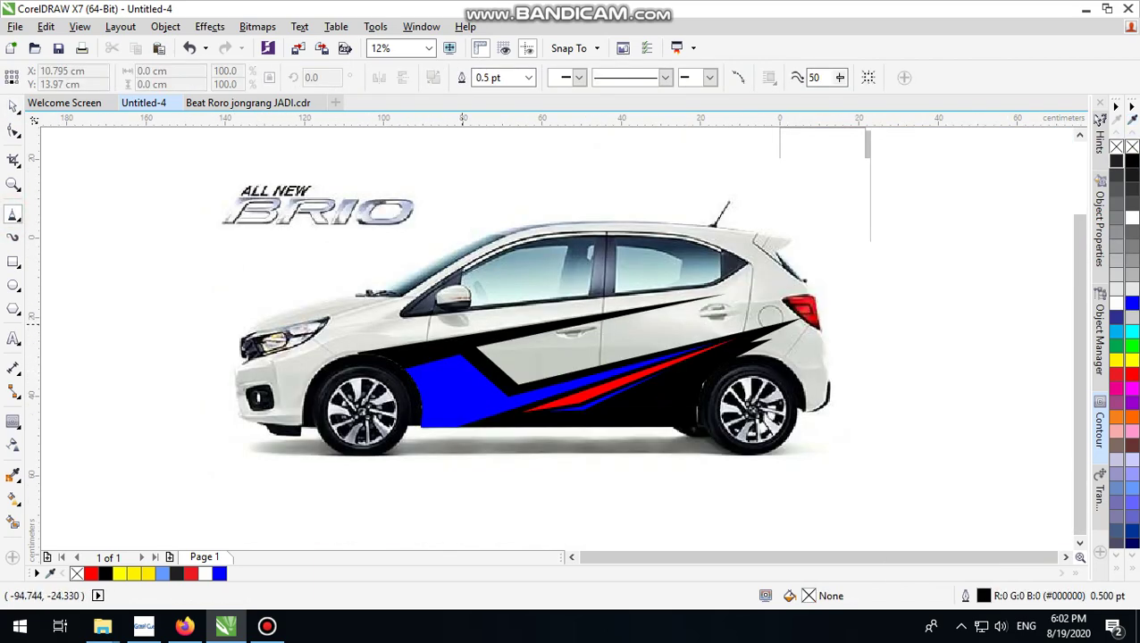
pyautogui.scroll(2, 464, 320)
pyautogui.scroll(-2, 755, 285)
pyautogui.scroll(2, 786, 286)
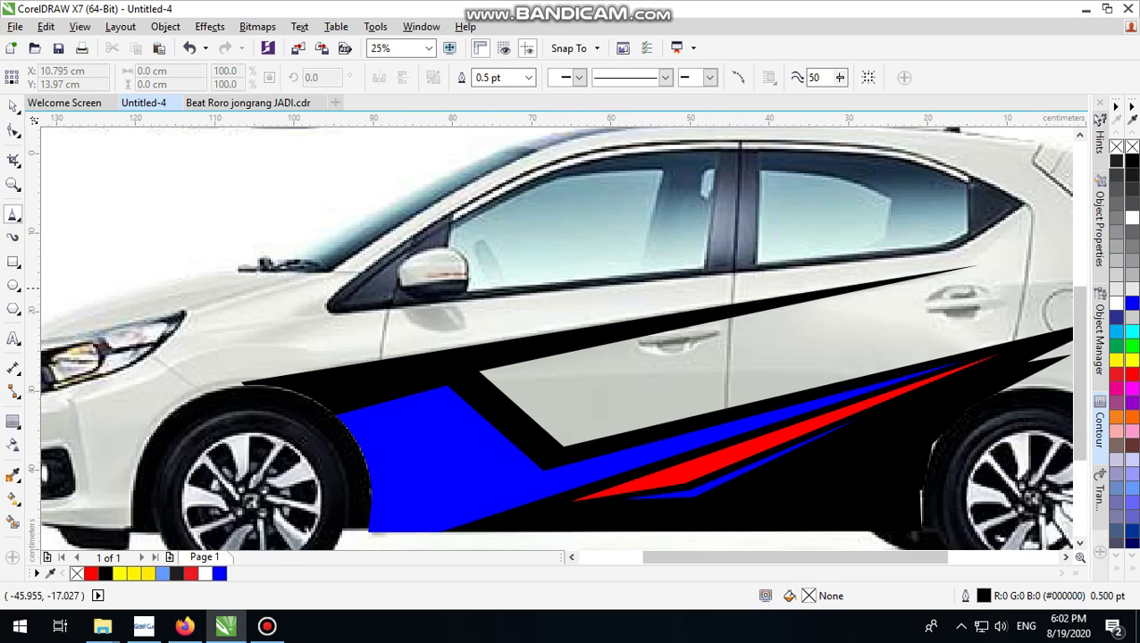
pyautogui.scroll(-2, 830, 289)
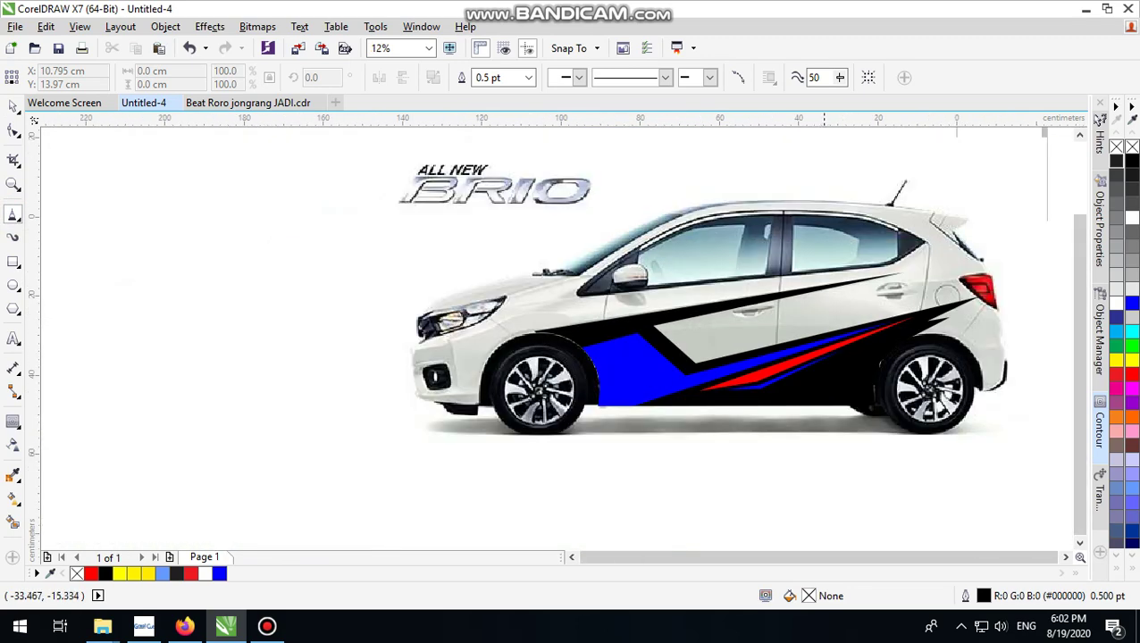
pyautogui.click(808, 278)
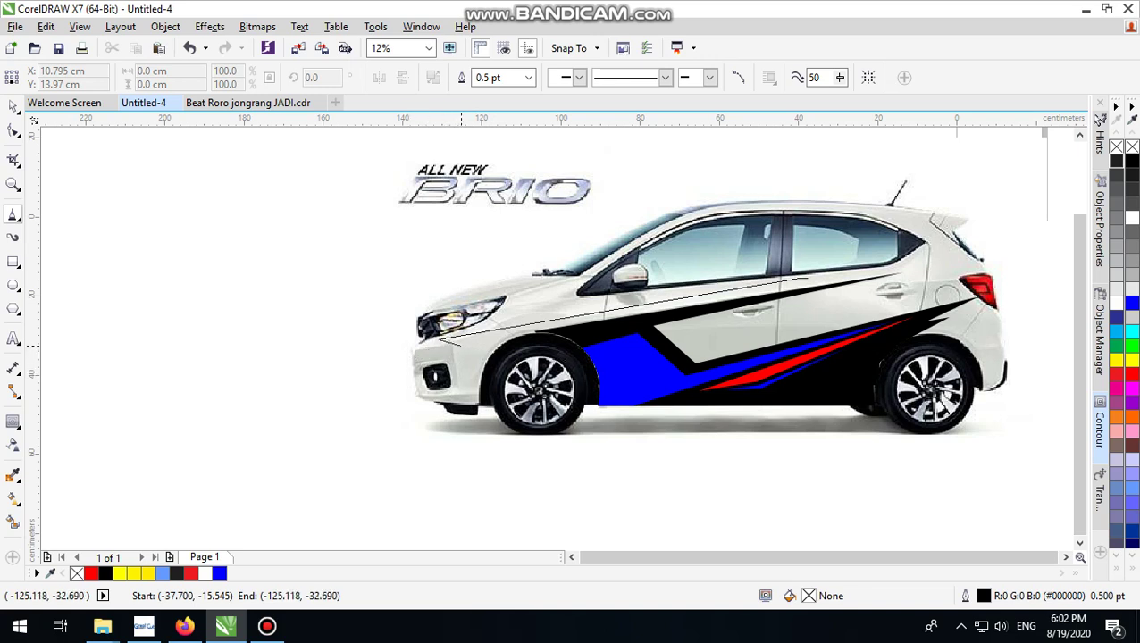
pyautogui.click(461, 347)
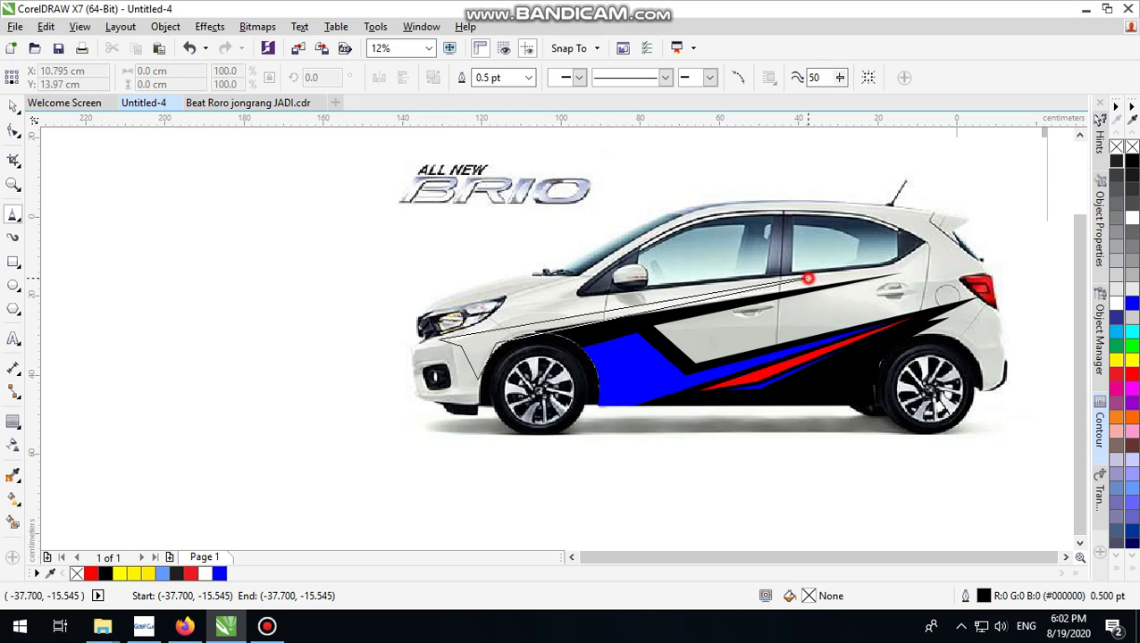
pyautogui.click(808, 279)
# Adjust the new slim shape's node beside the front wheel arch and delete its lowest node behind the bumper.
pyautogui.click(12, 130)
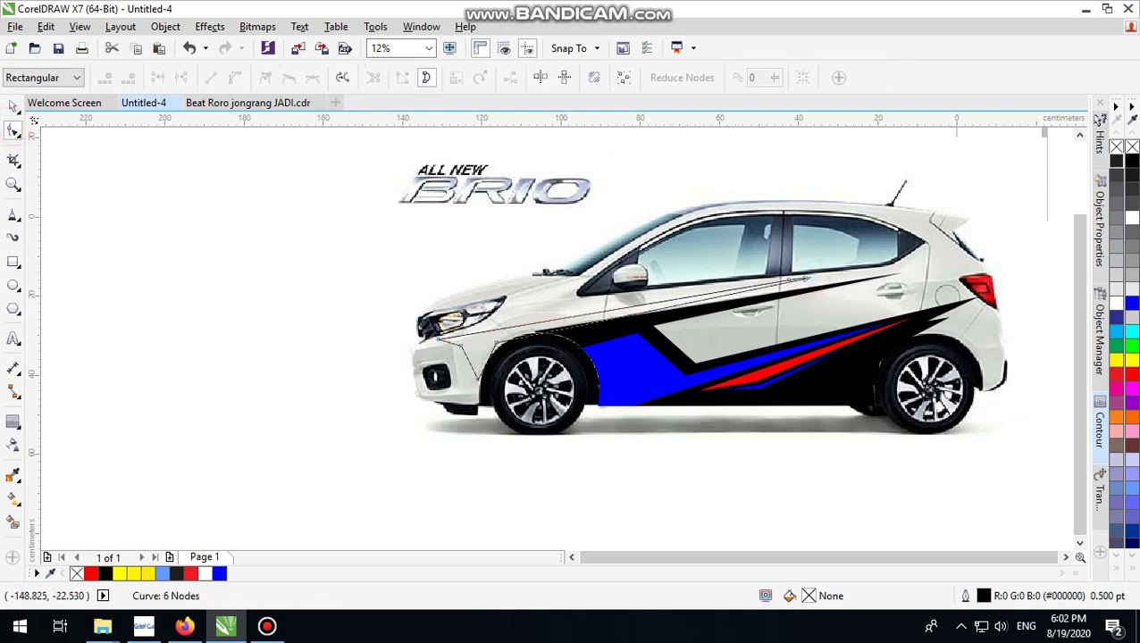
pyautogui.scroll(2, 481, 362)
pyautogui.moveTo(509, 321); pyautogui.dragTo(494, 309)
pyautogui.scroll(-2, 340, 376)
pyautogui.scroll(2, 766, 288)
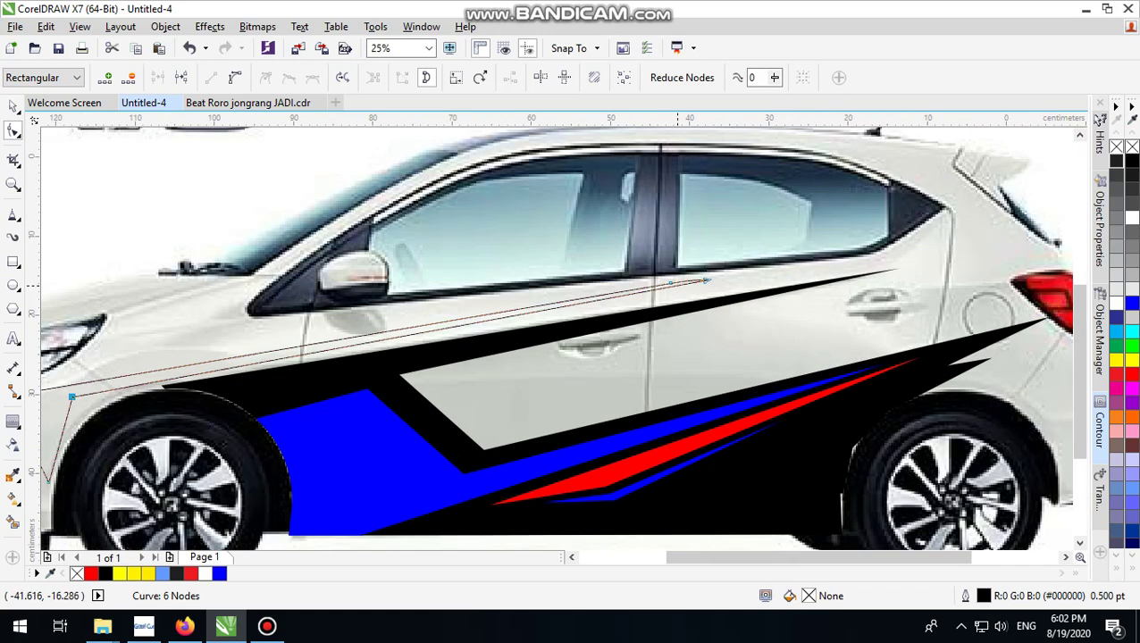
pyautogui.scroll(-4, 652, 318)
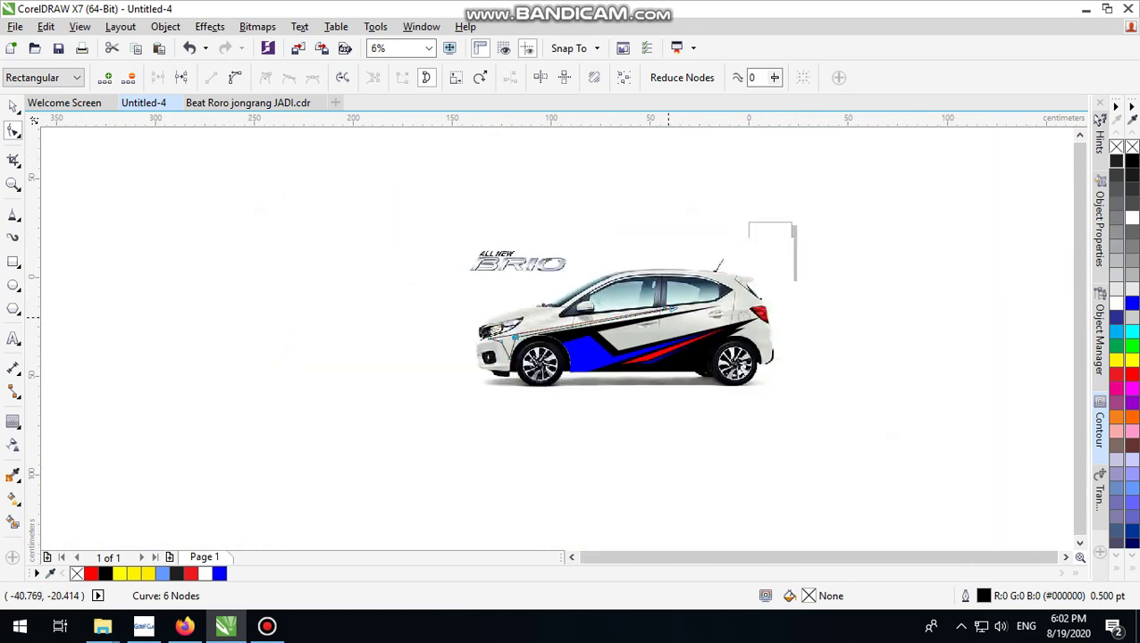
pyautogui.scroll(4, 546, 342)
pyautogui.press('Delete')
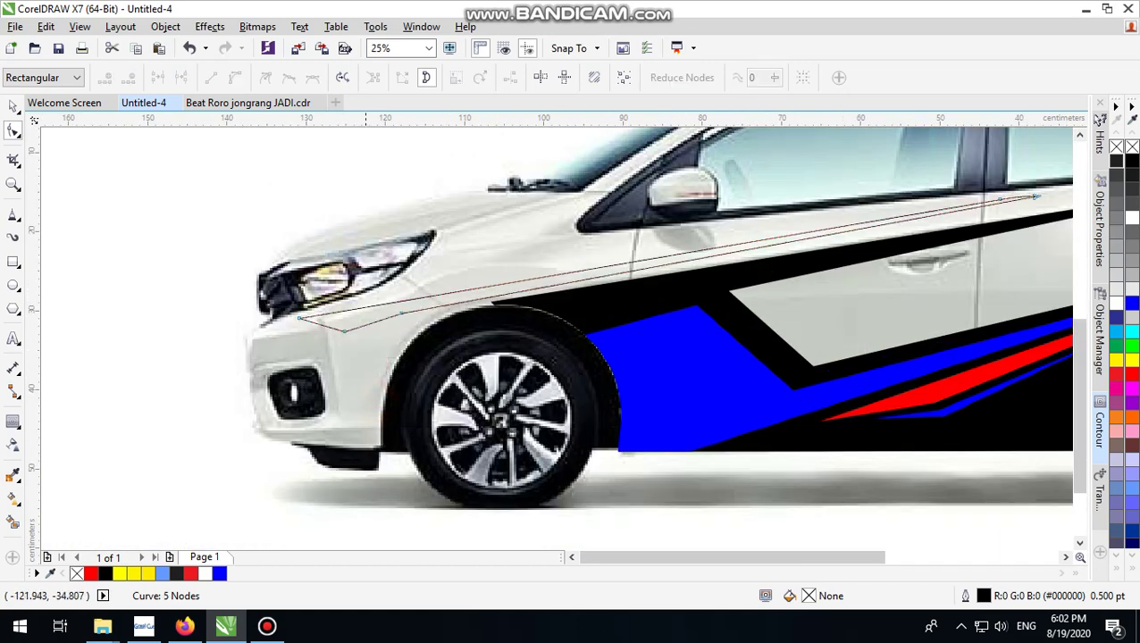
# Reshape the slim outline by pulling its front corners rearward over the front wheel arch and shifting its rear tip slightly back and down.
pyautogui.moveTo(344, 331); pyautogui.dragTo(428, 320)
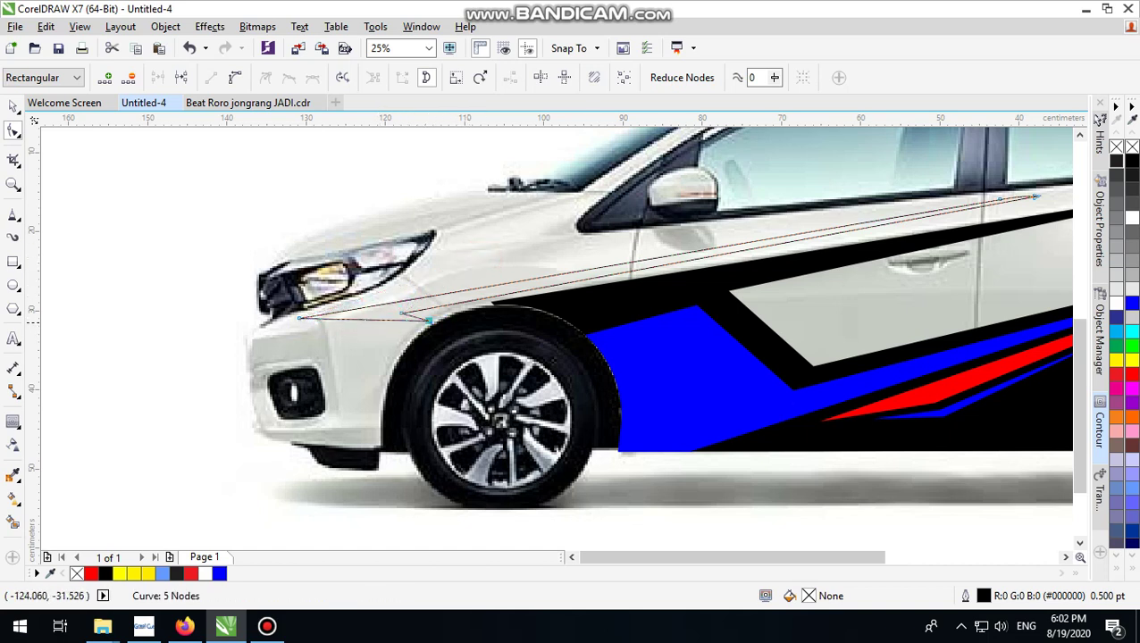
pyautogui.moveTo(300, 317); pyautogui.dragTo(456, 304)
pyautogui.scroll(2, 535, 290)
pyautogui.scroll(-2, 393, 339)
pyautogui.scroll(1, 1018, 215)
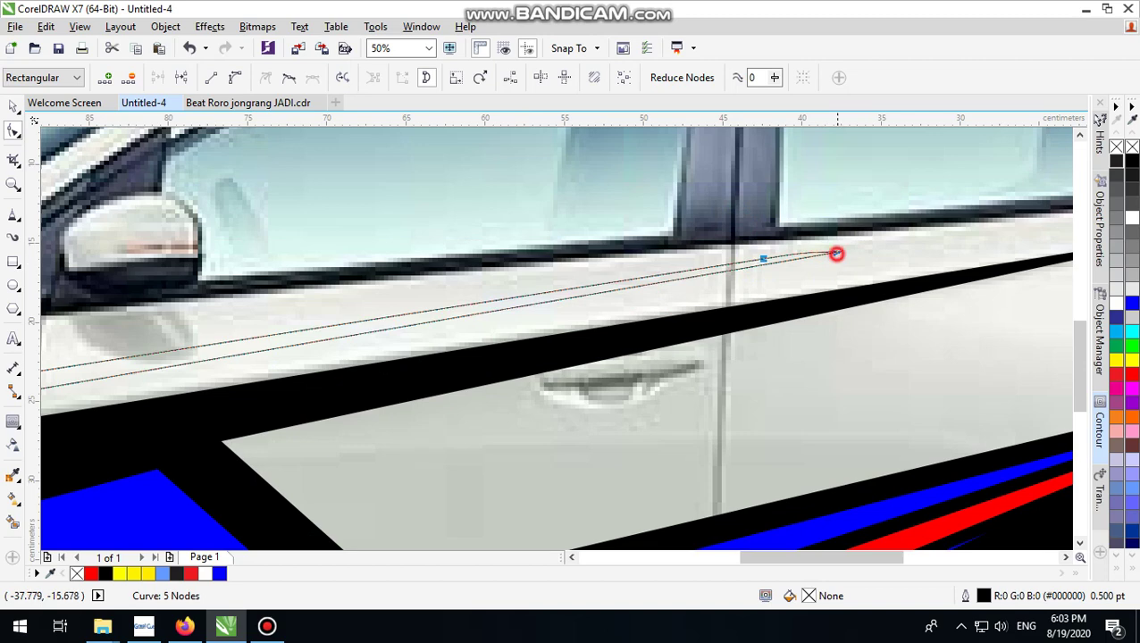
pyautogui.moveTo(835, 254); pyautogui.dragTo(848, 261)
pyautogui.scroll(-1, 849, 261)
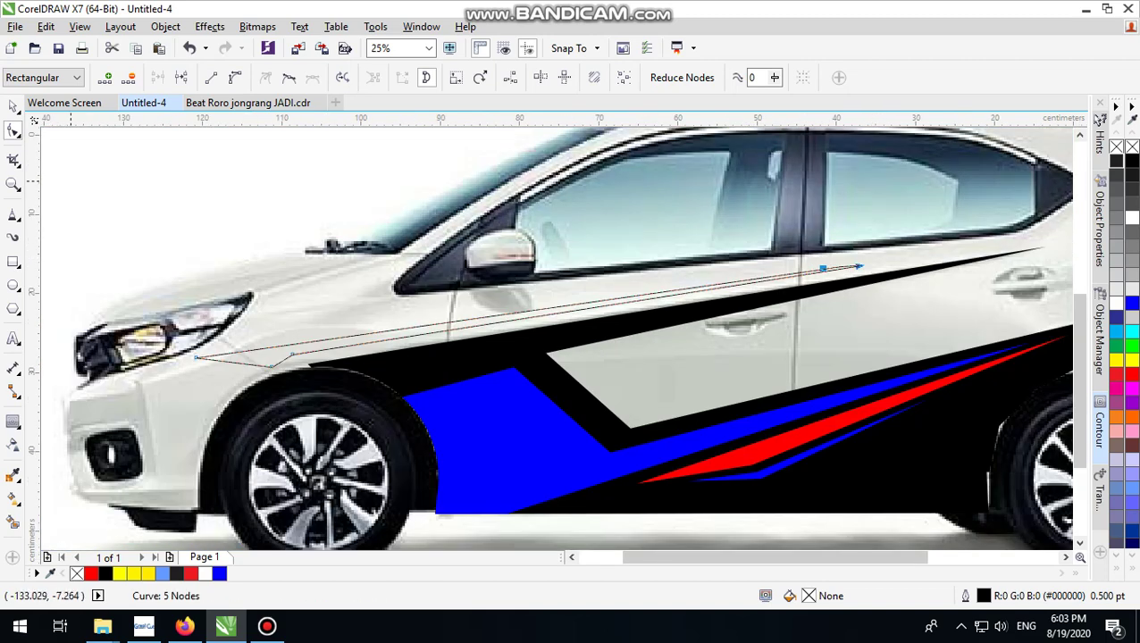
# Fill the slim upper stripe with black and deselect it.
pyautogui.press('space')
pyautogui.click(1131, 161)
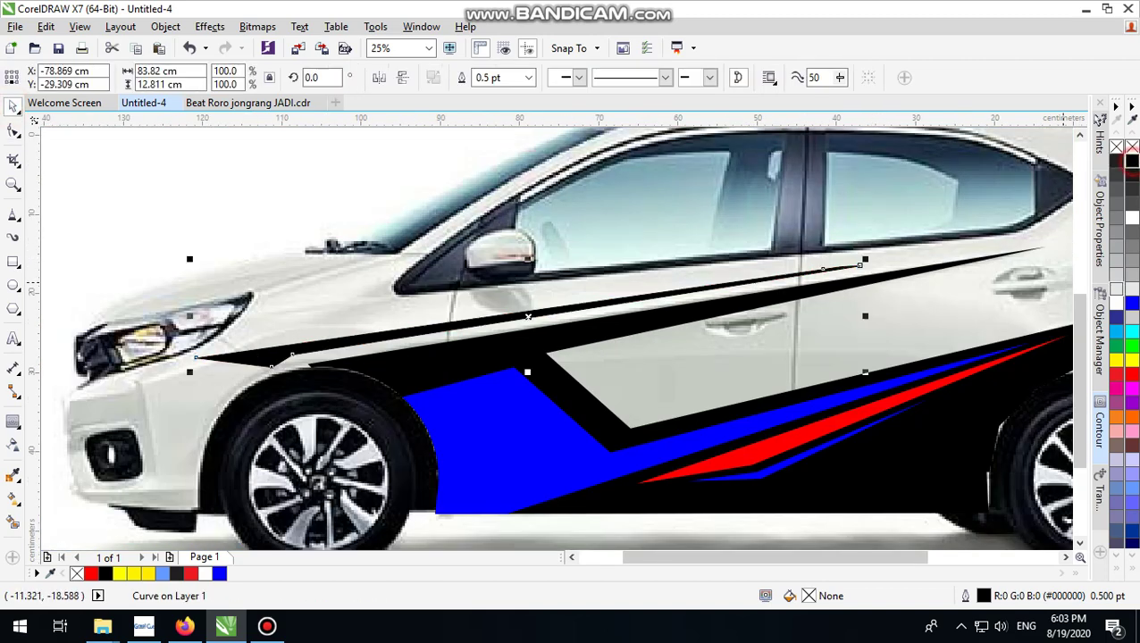
pyautogui.scroll(-1, 376, 330)
pyautogui.click(916, 239)
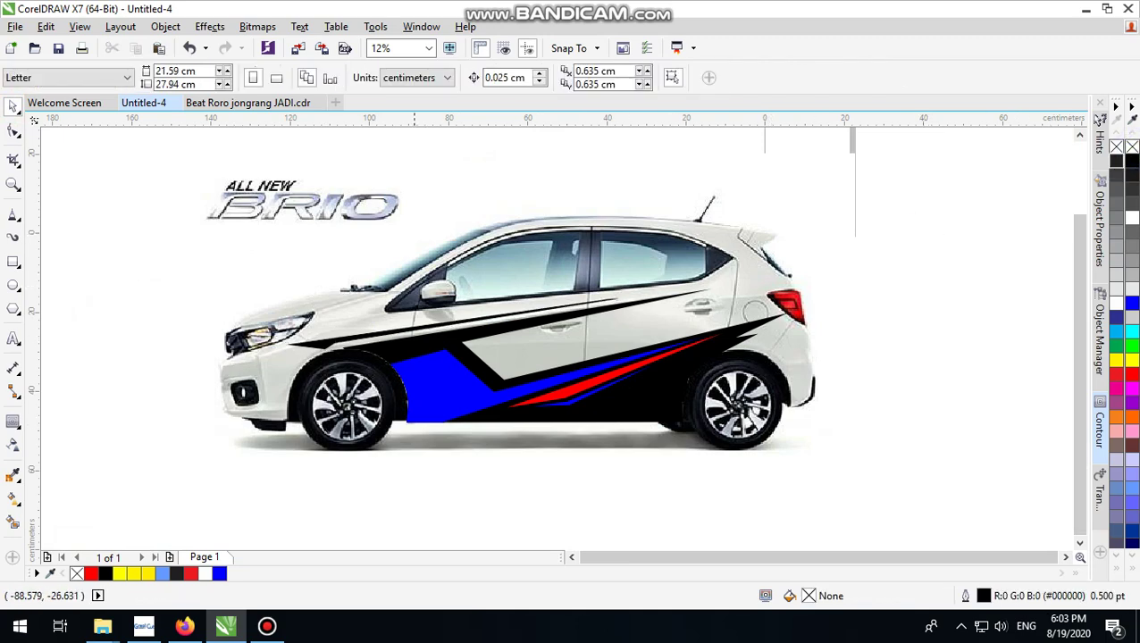
# Switch to Firefox, open a new tab beside the cutting brio image results and search Google for mugen power.
pyautogui.click(184, 625)
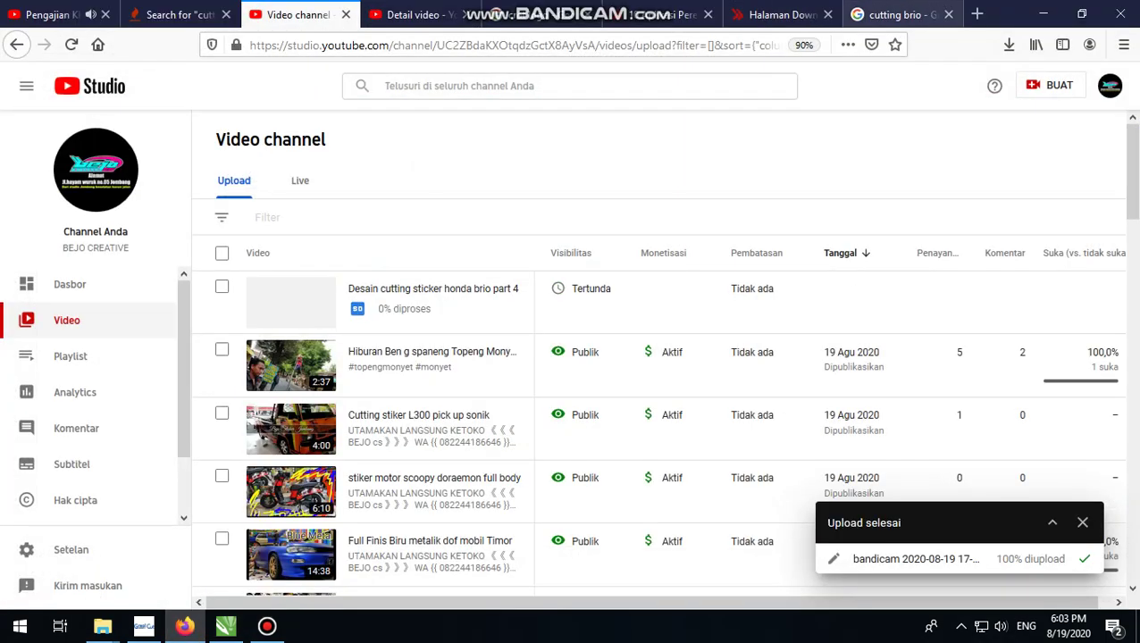
pyautogui.click(894, 15)
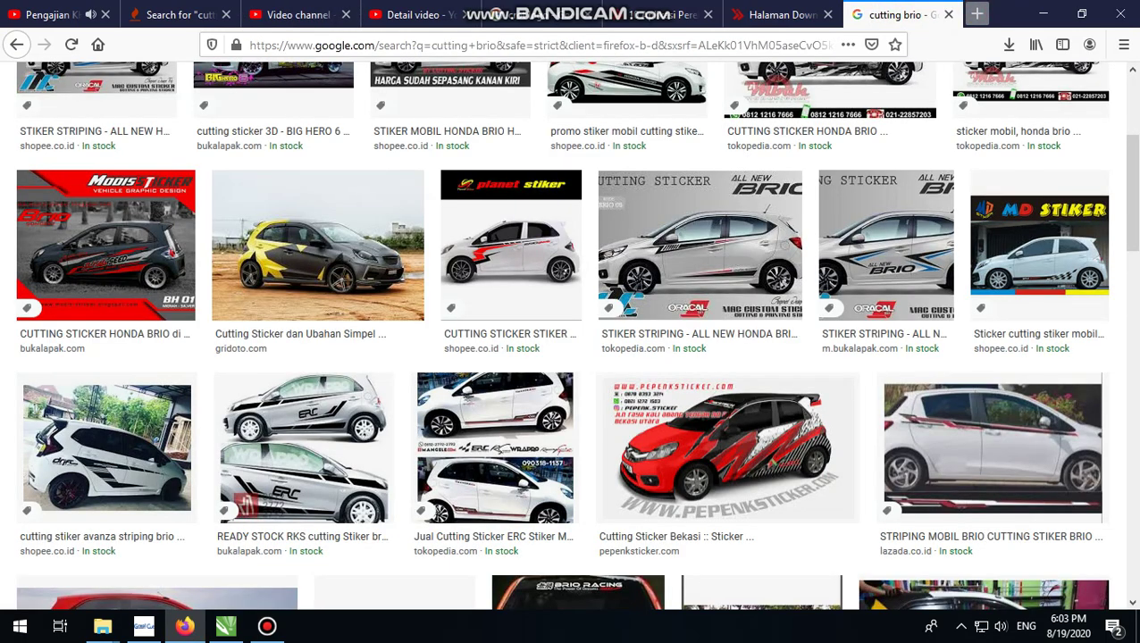
pyautogui.click(977, 14)
pyautogui.click(373, 116)
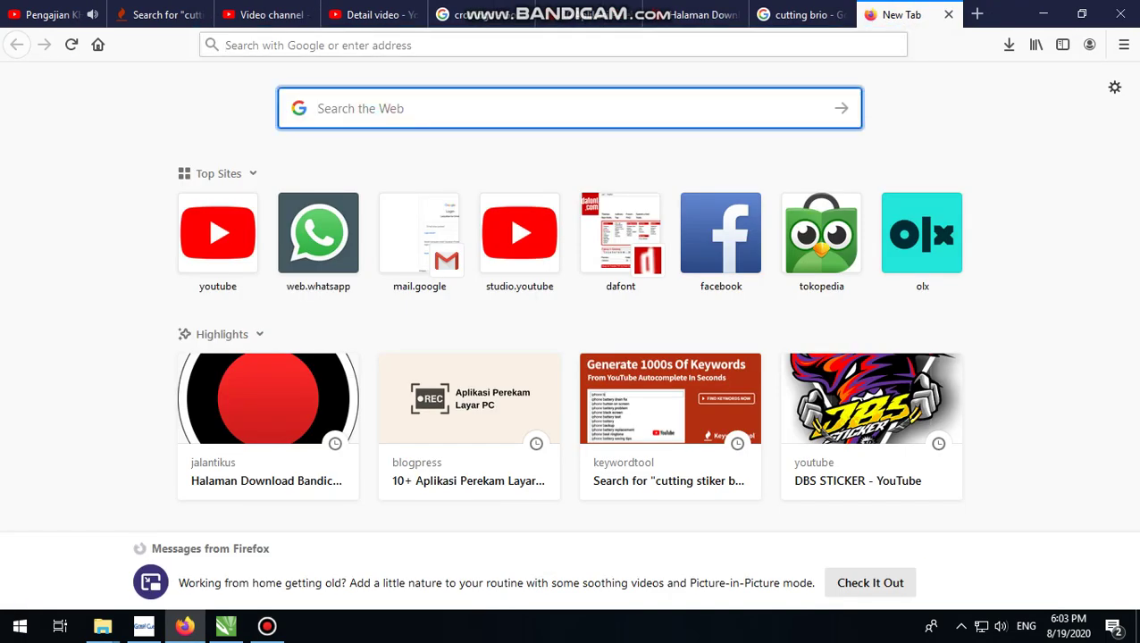
pyautogui.write('mu')
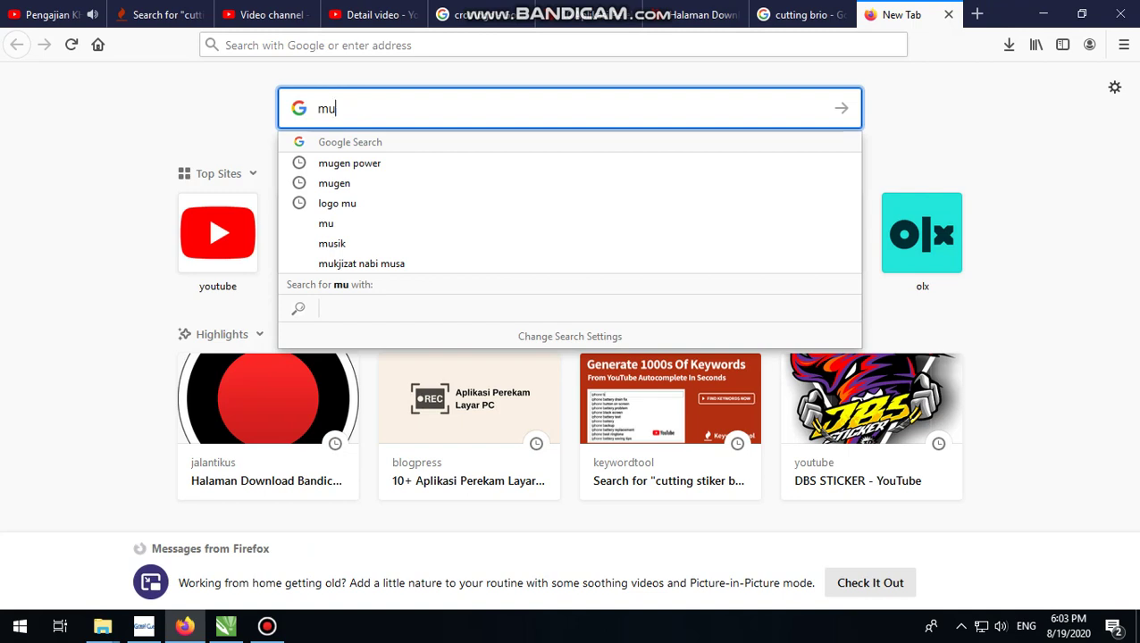
pyautogui.write('ge')
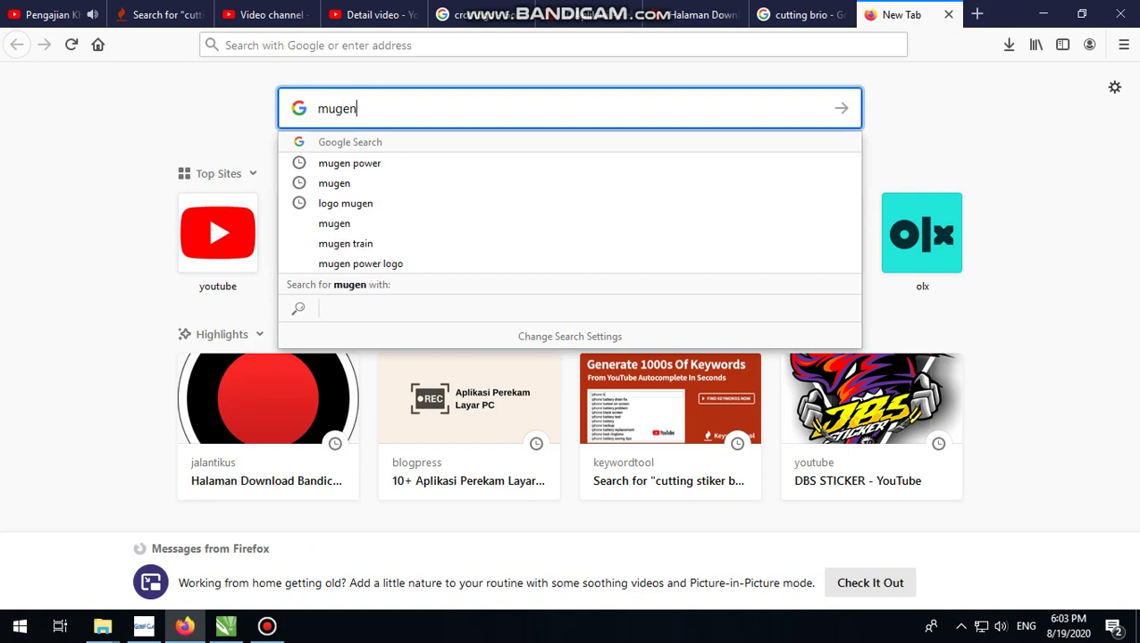
pyautogui.write('n')
pyautogui.click(376, 162)
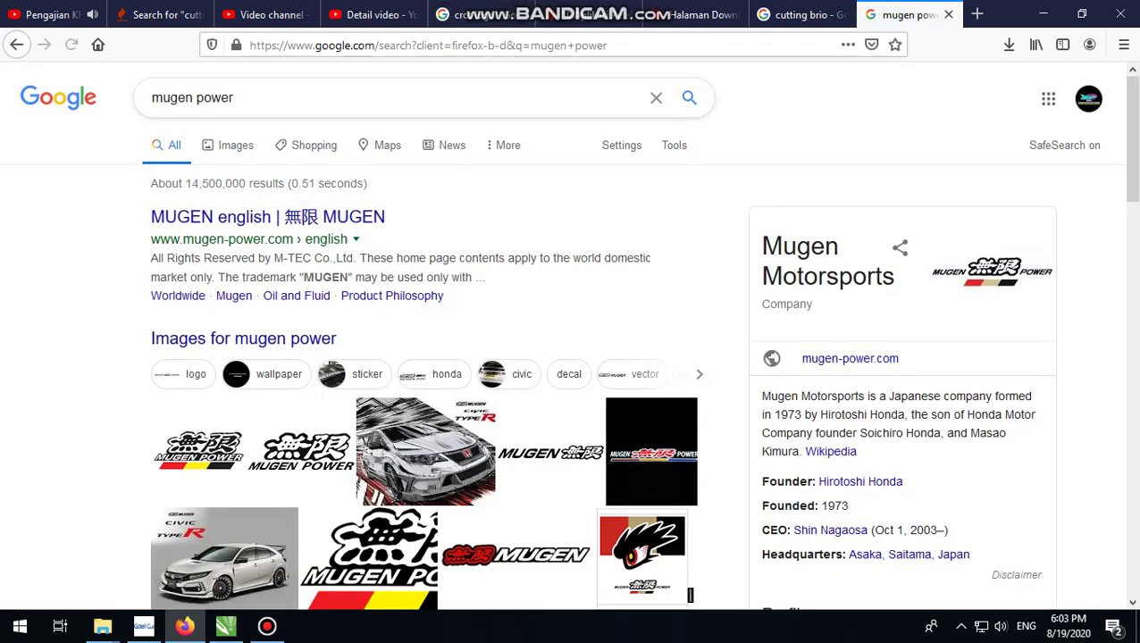
# Show the image results for mugen power and limit them to the Large size.
pyautogui.click(247, 139)
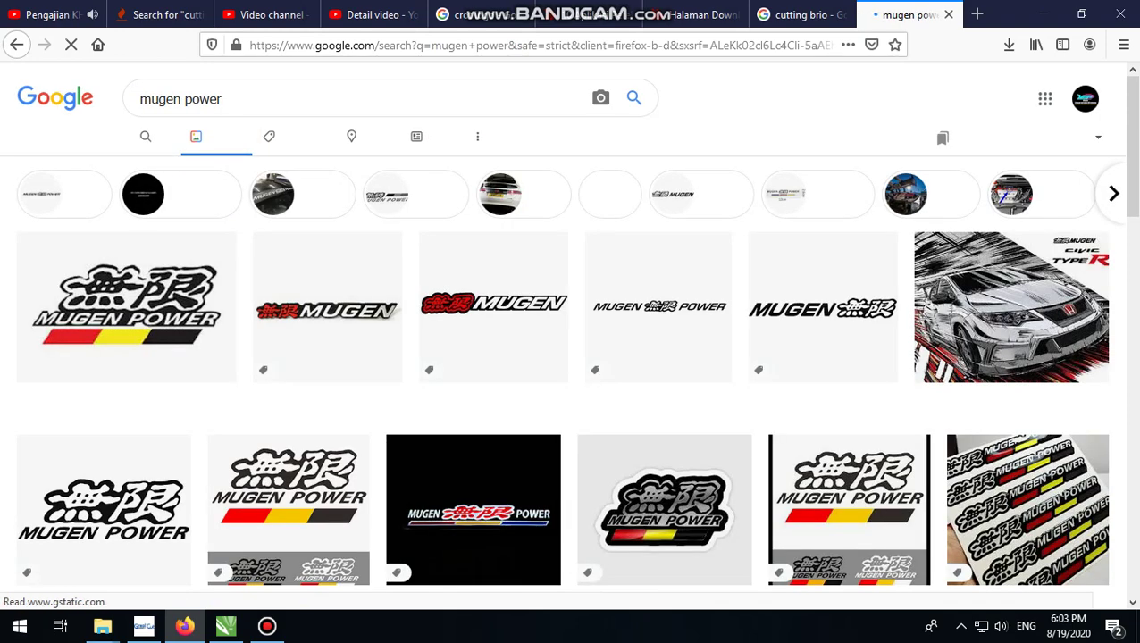
pyautogui.click(631, 137)
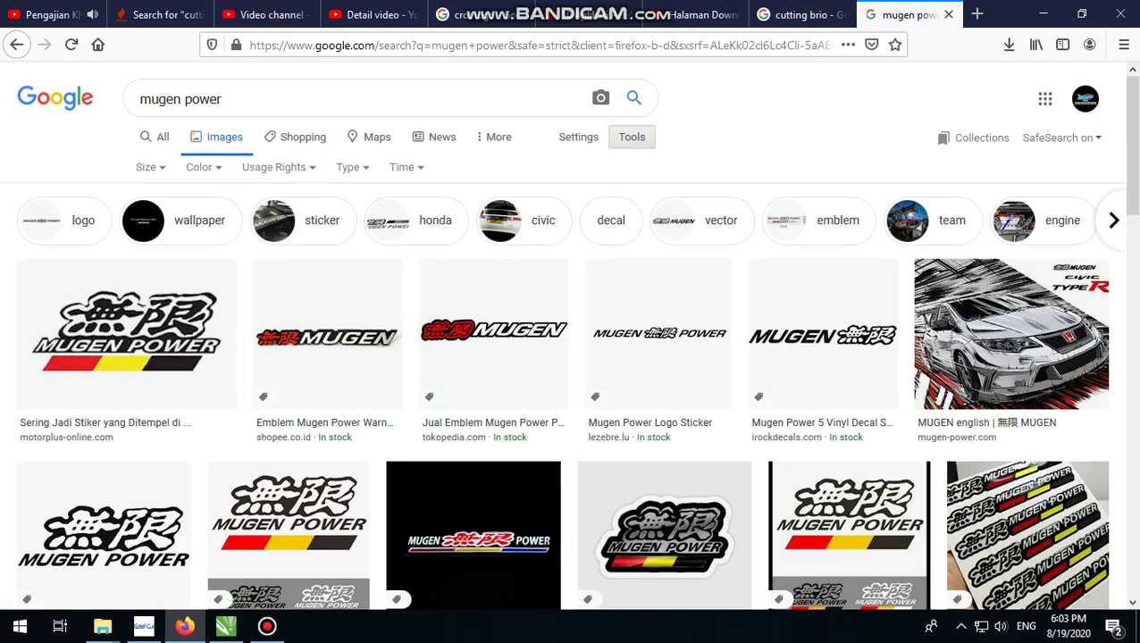
pyautogui.click(158, 167)
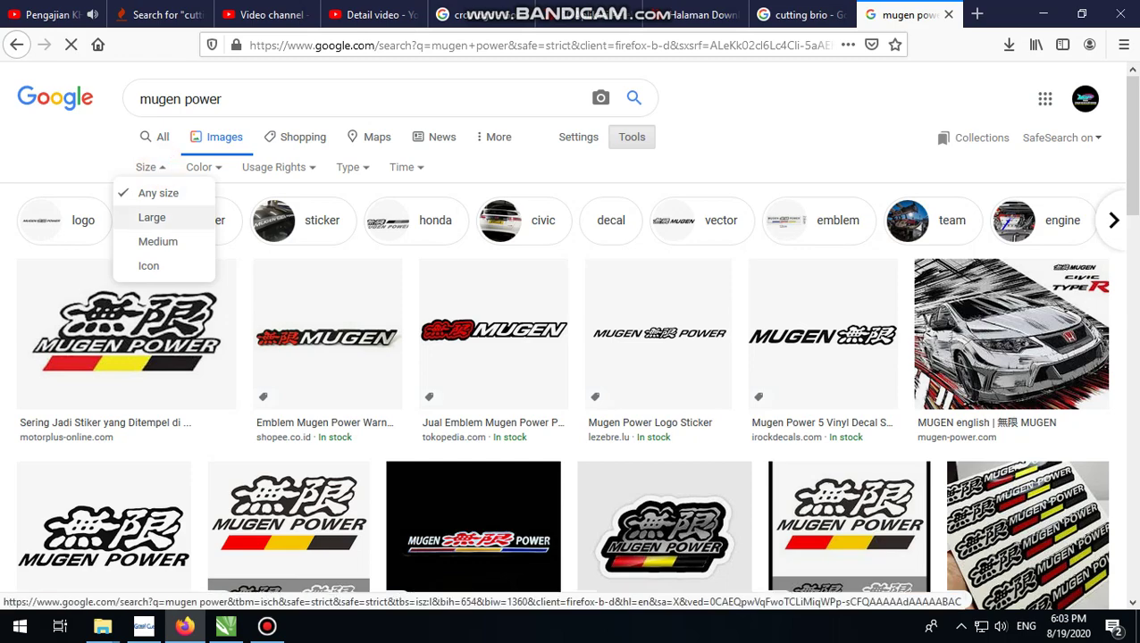
pyautogui.click(155, 218)
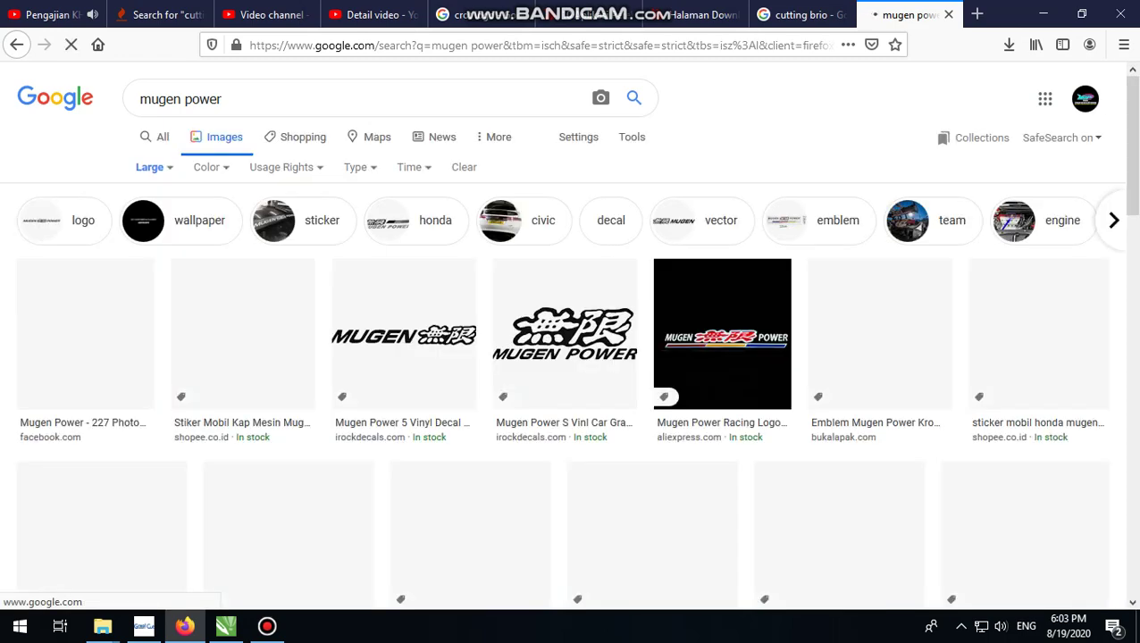
# Compare the Mugen logo results by previewing the iRockDecals, Facebook and Brands of the World versions.
pyautogui.scroll(-4, 652, 336)
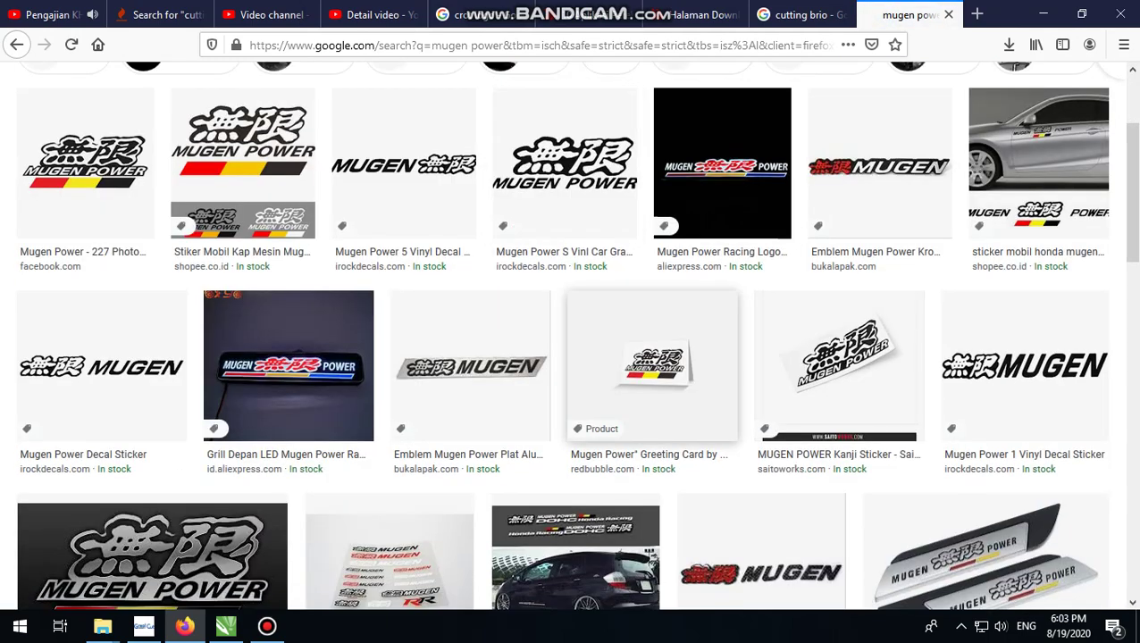
pyautogui.scroll(4, 653, 336)
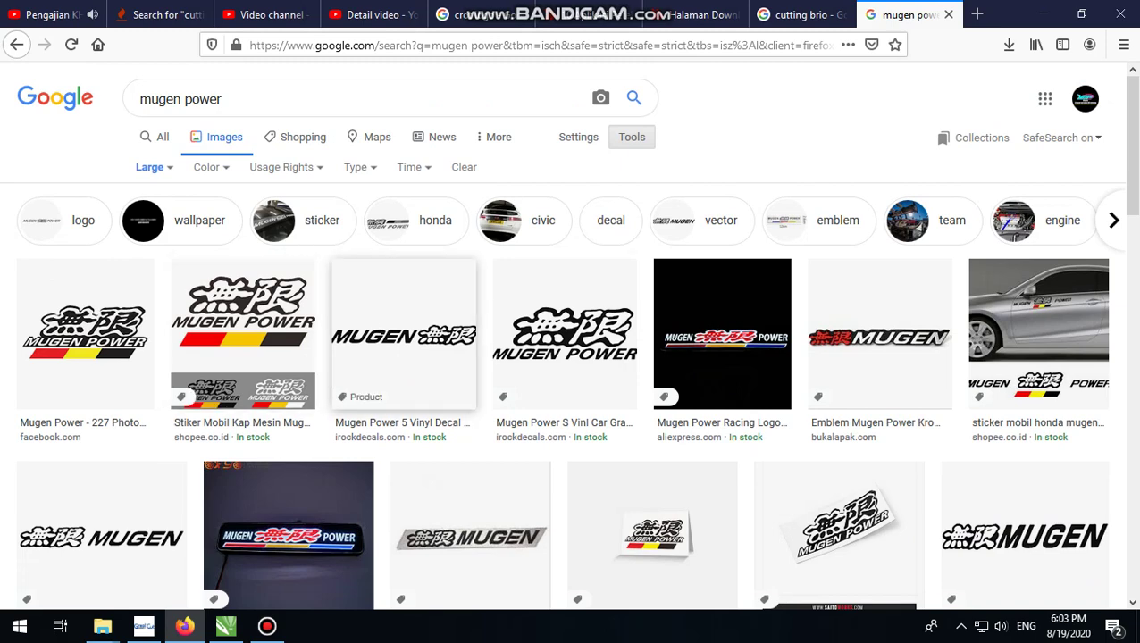
pyautogui.click(404, 335)
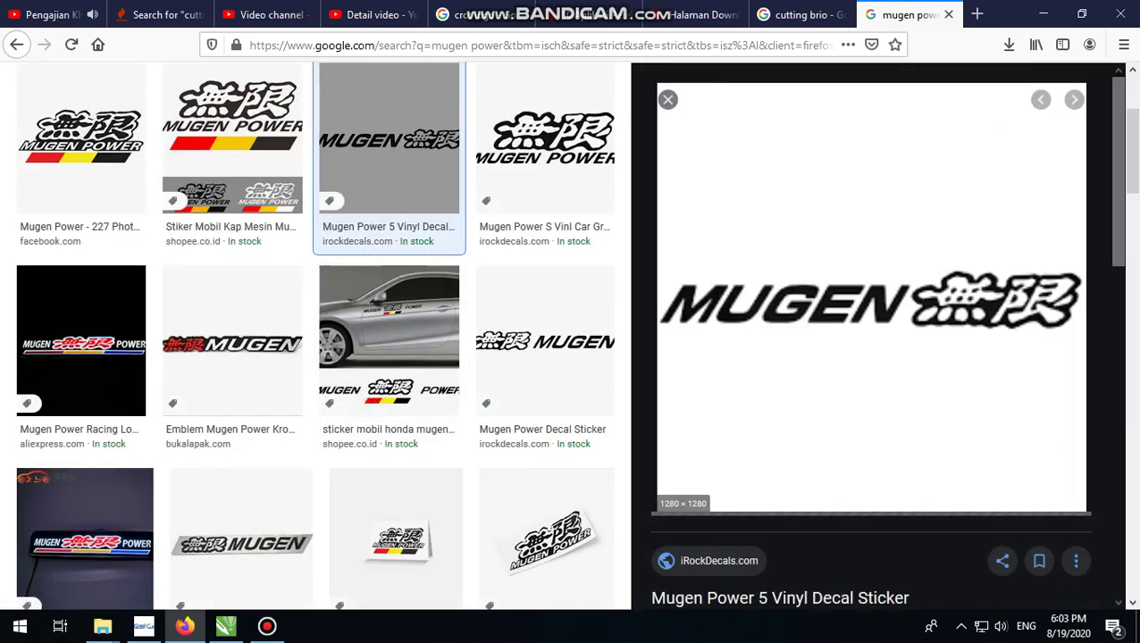
pyautogui.scroll(-5, 871, 326)
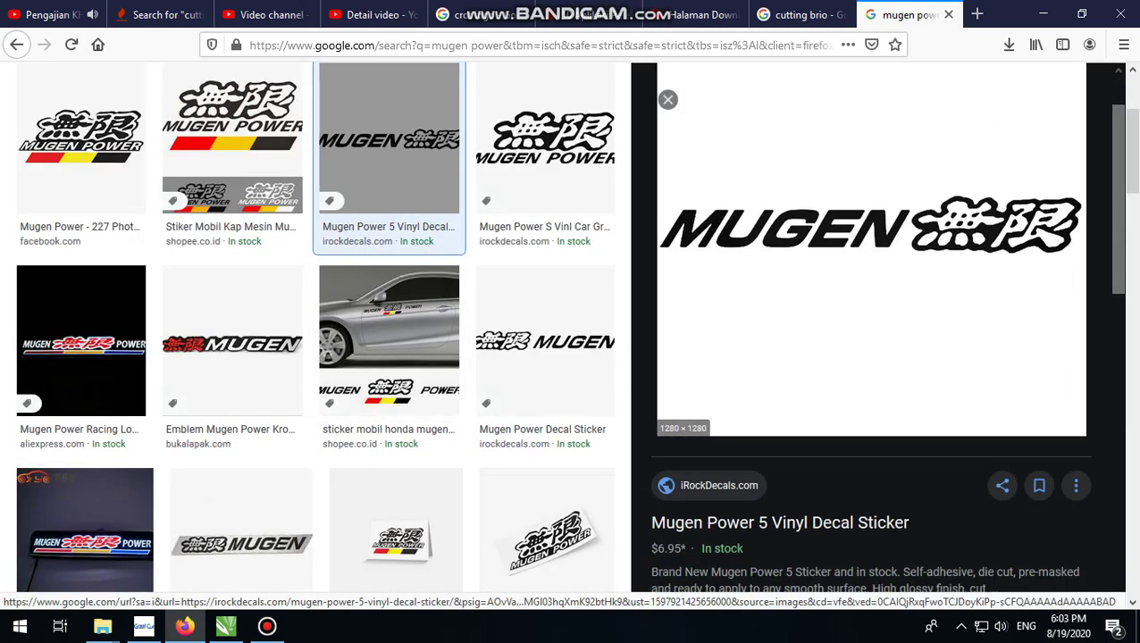
pyautogui.scroll(3, 872, 326)
pyautogui.scroll(-4, 871, 326)
pyautogui.scroll(2, 313, 335)
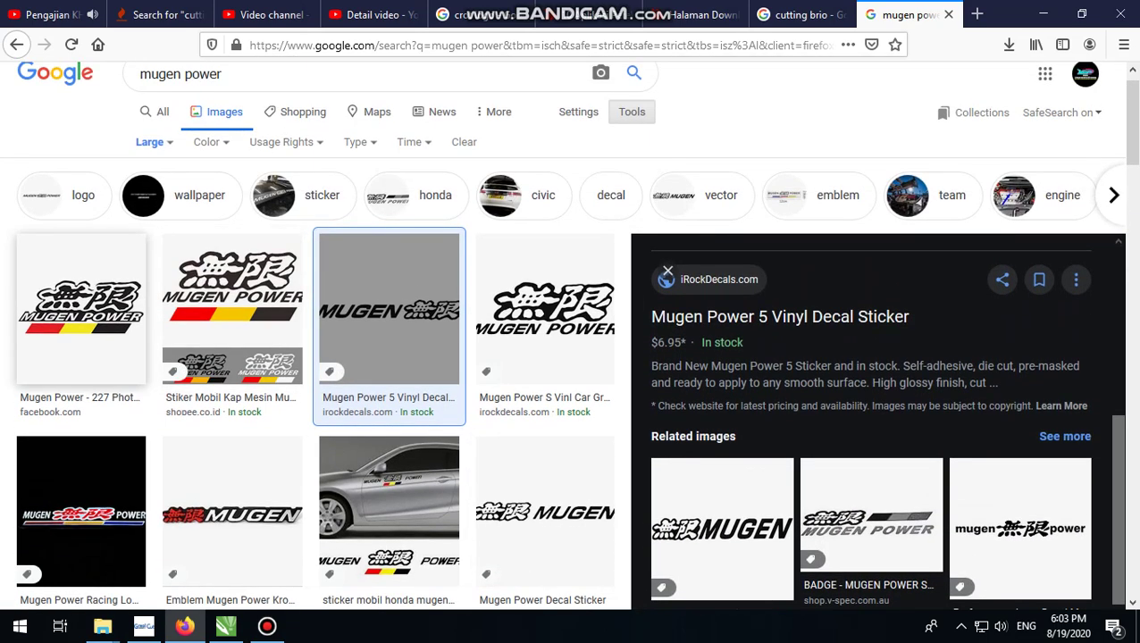
pyautogui.click(72, 296)
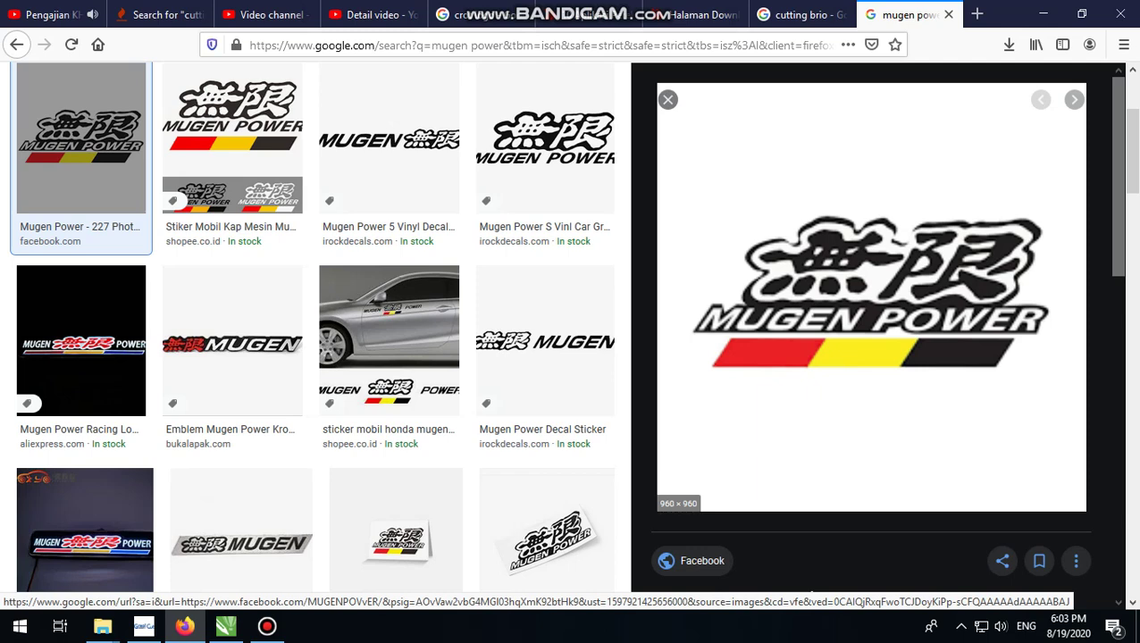
pyautogui.scroll(-4, 871, 349)
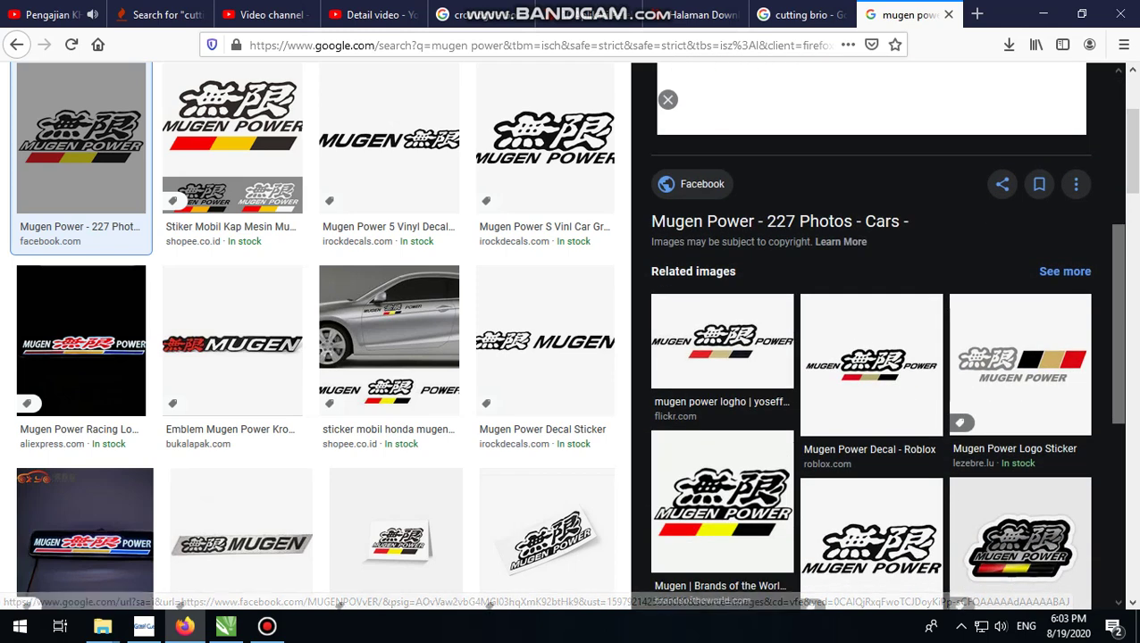
pyautogui.click(722, 514)
pyautogui.scroll(3, 722, 376)
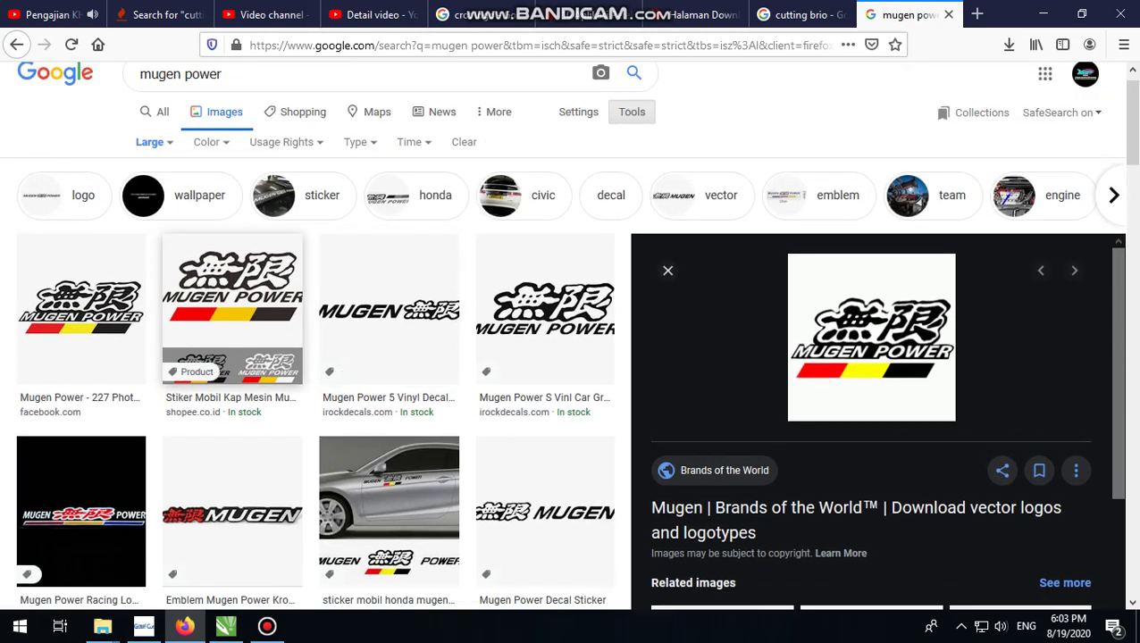
# Preview the Shopee Mugen Power logo with the red, yellow and black bar and copy the image.
pyautogui.click(221, 288)
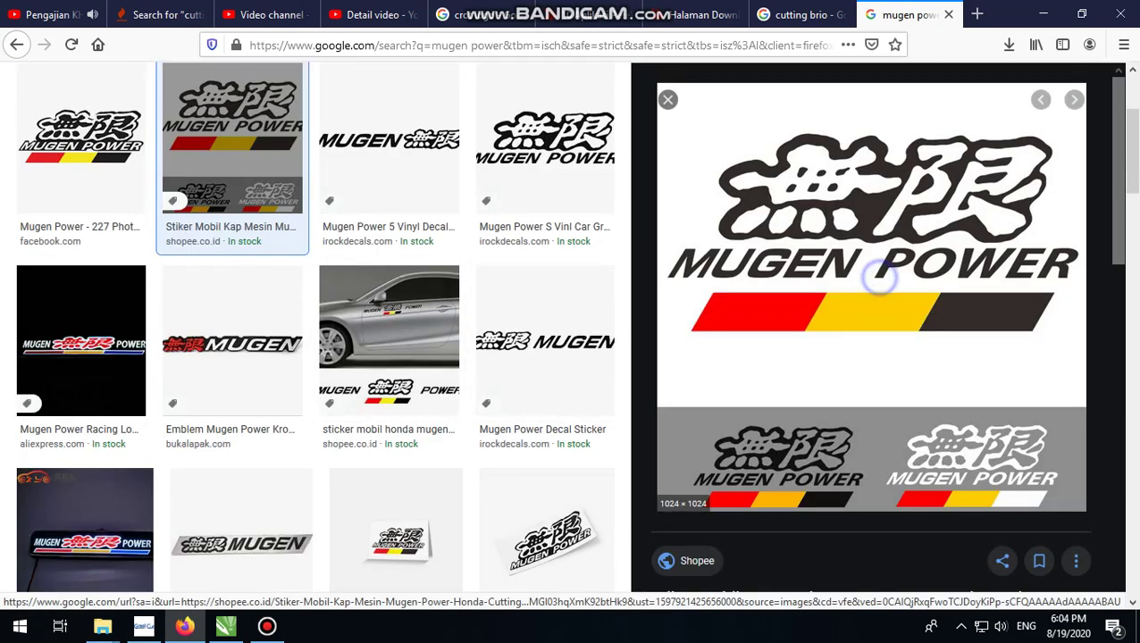
pyautogui.rightClick(881, 282)
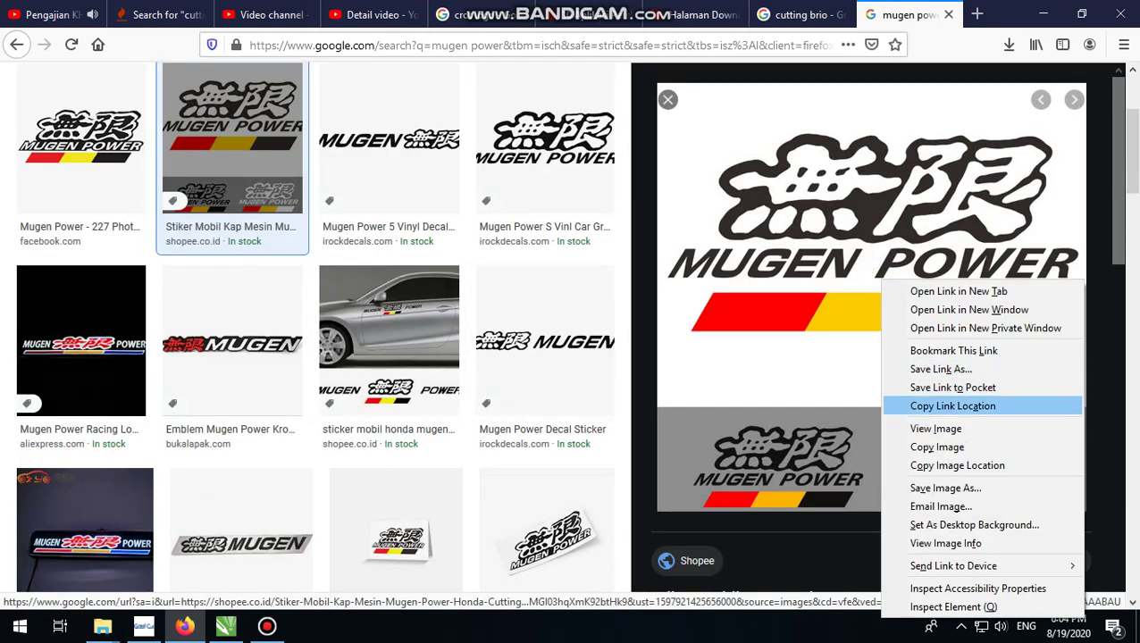
pyautogui.click(938, 447)
# Switch to CorelDRAW and paste the copied Mugen Power logo image onto the page beside the car.
pyautogui.click(1044, 10)
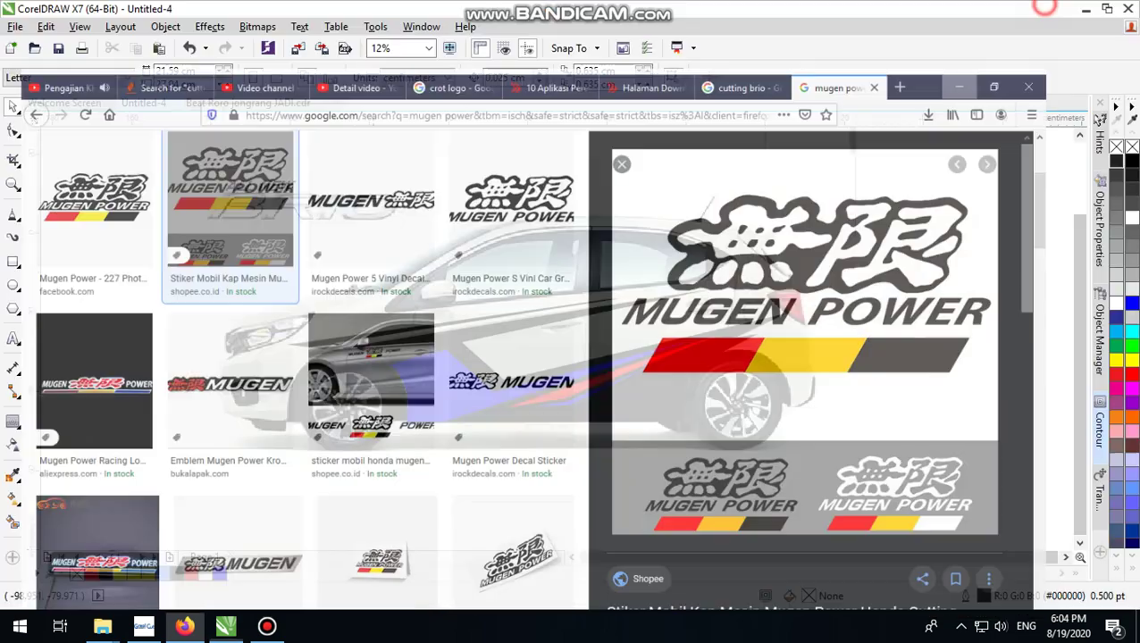
pyautogui.scroll(-1, 532, 312)
pyautogui.rightClick(782, 229)
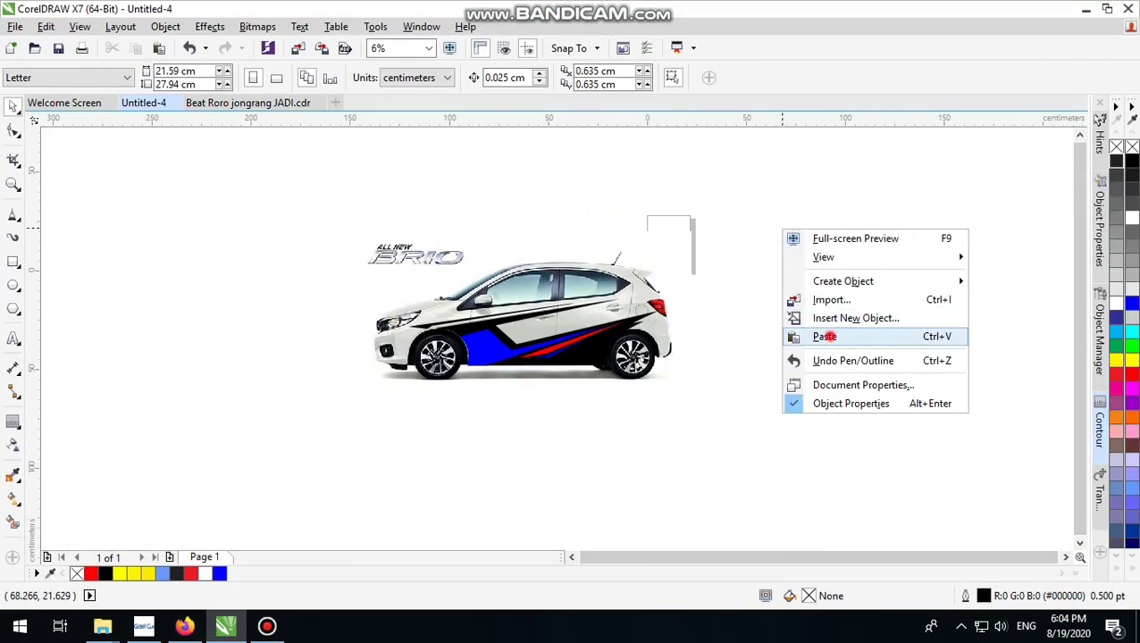
pyautogui.click(820, 336)
pyautogui.scroll(-1, 565, 315)
pyautogui.scroll(3, 564, 315)
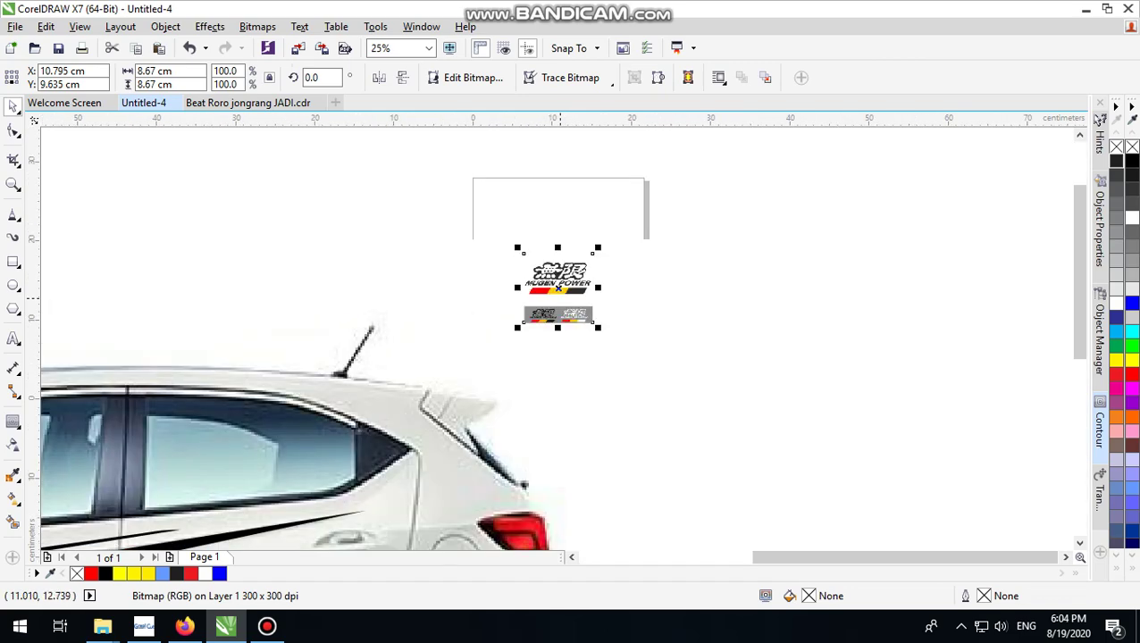
# Start an Outline Trace of the pasted Mugen Power bitmap using the Logo image type.
pyautogui.rightClick(550, 286)
pyautogui.moveTo(661, 226)
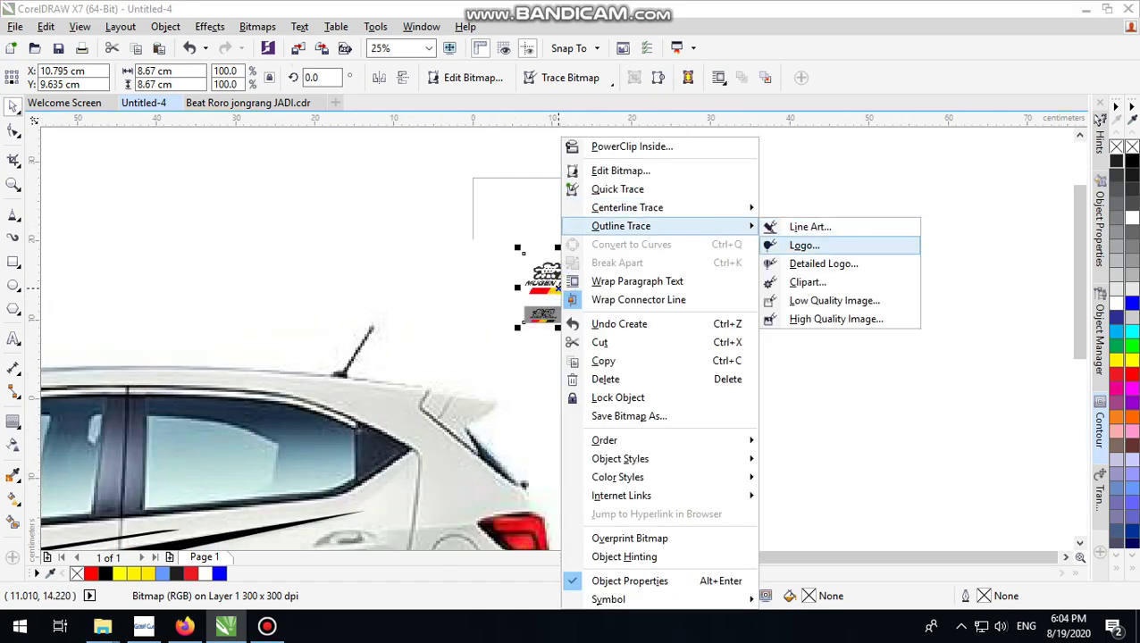
pyautogui.click(820, 241)
pyautogui.click(369, 341)
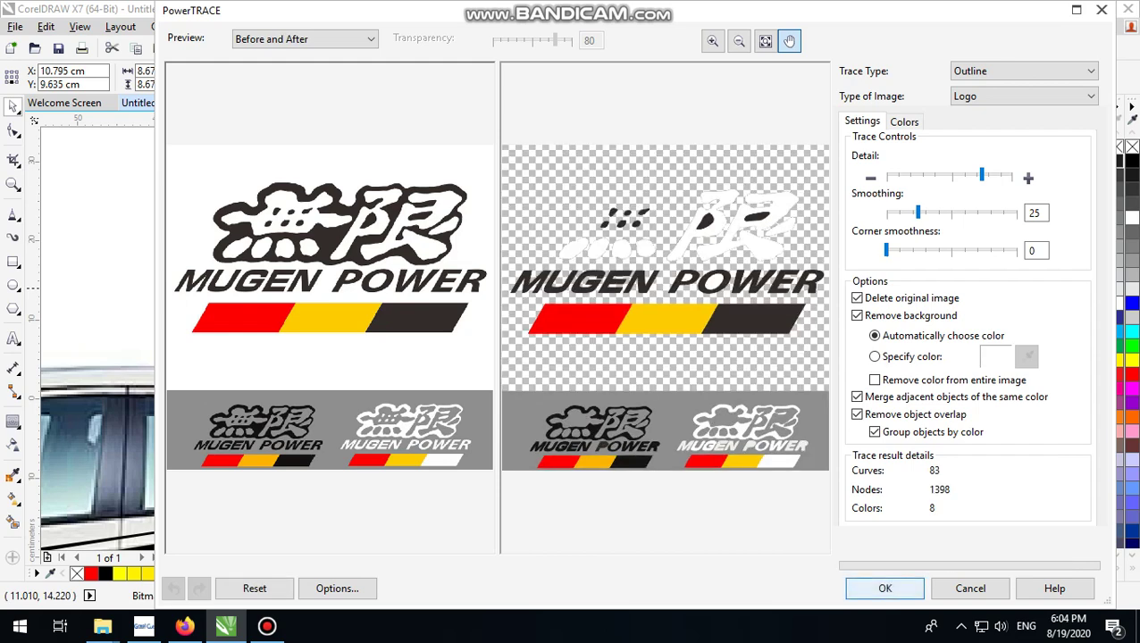
# Raise the trace detail to maximum, set smoothing to 5, apply the trace and ungroup the result.
pyautogui.moveTo(981, 175); pyautogui.dragTo(1000, 175)
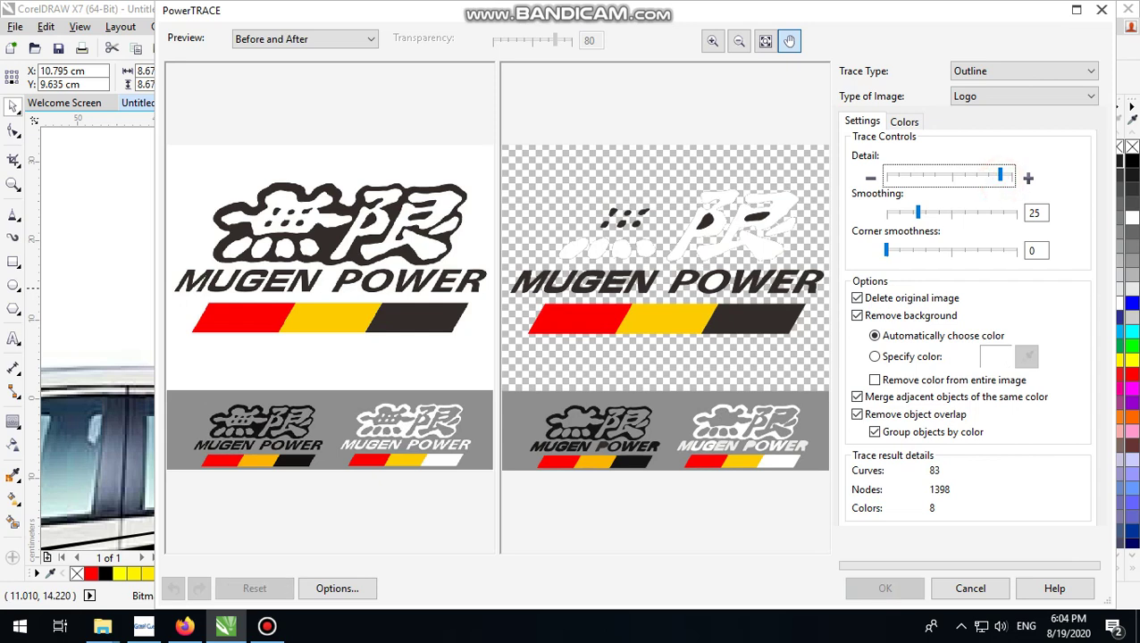
pyautogui.moveTo(919, 212); pyautogui.dragTo(891, 213)
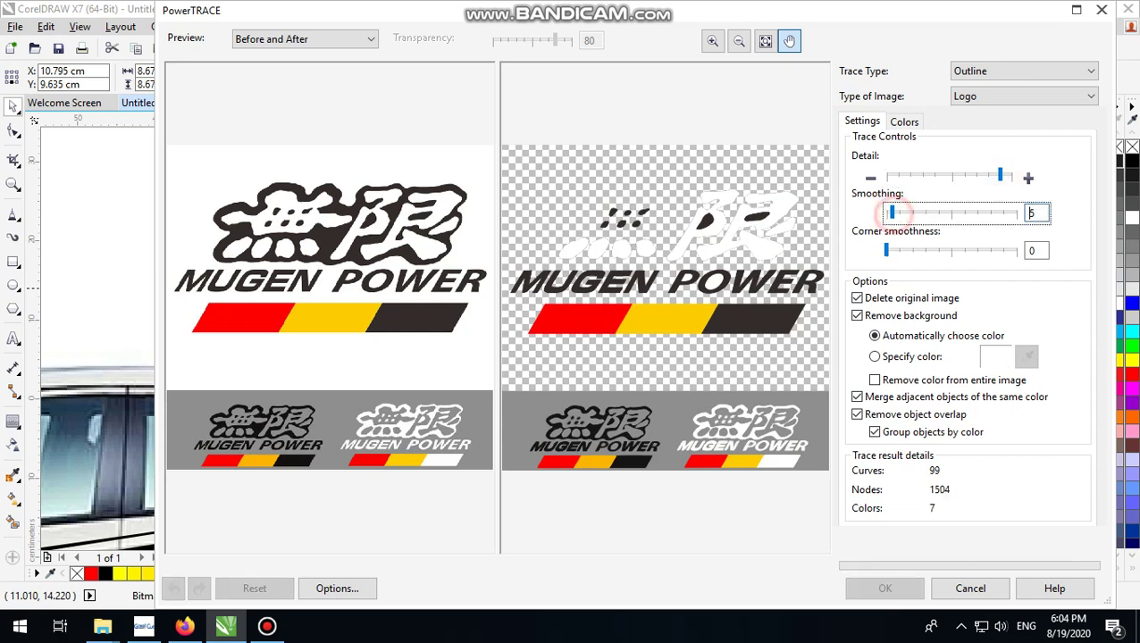
pyautogui.moveTo(1000, 175); pyautogui.dragTo(1011, 175)
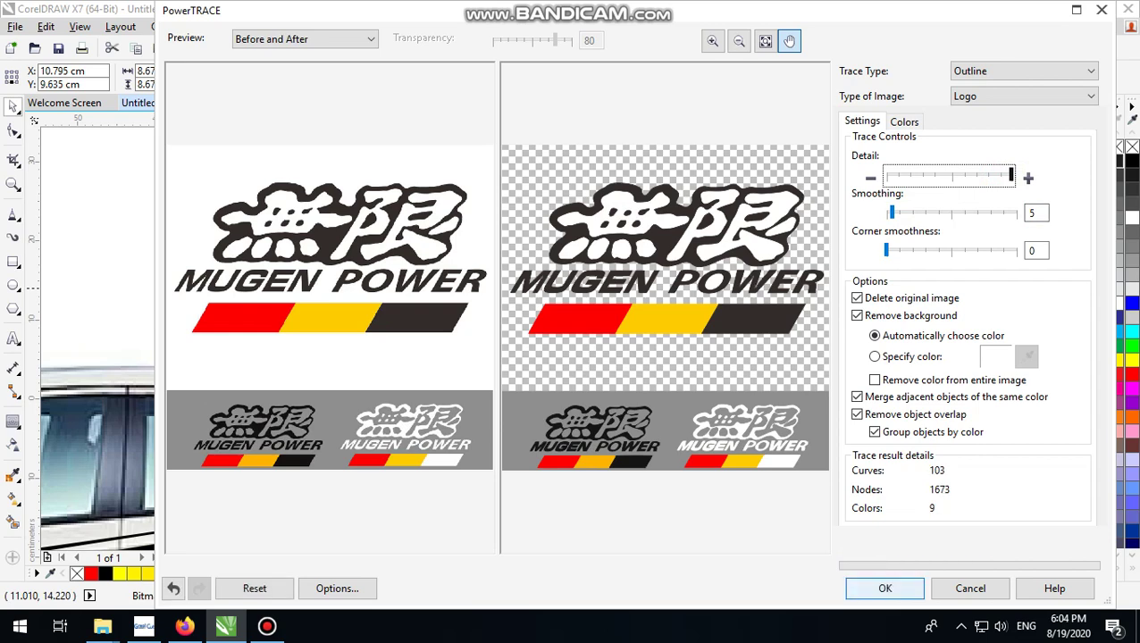
pyautogui.click(885, 583)
pyautogui.scroll(2, 638, 292)
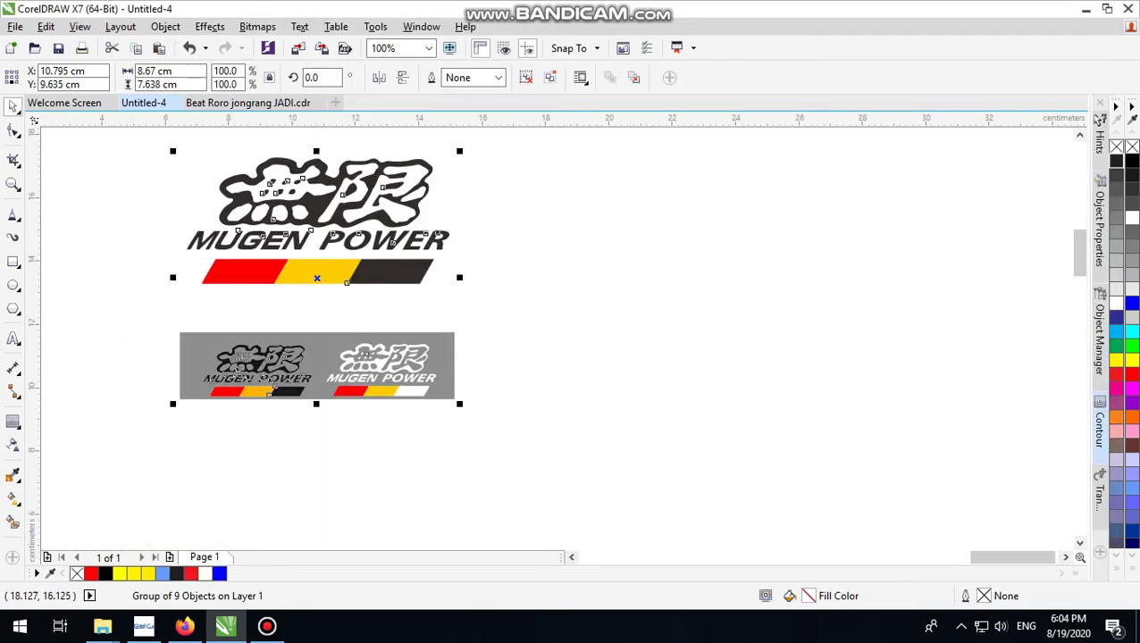
pyautogui.click(525, 78)
pyautogui.moveTo(565, 299); pyautogui.dragTo(96, 454)
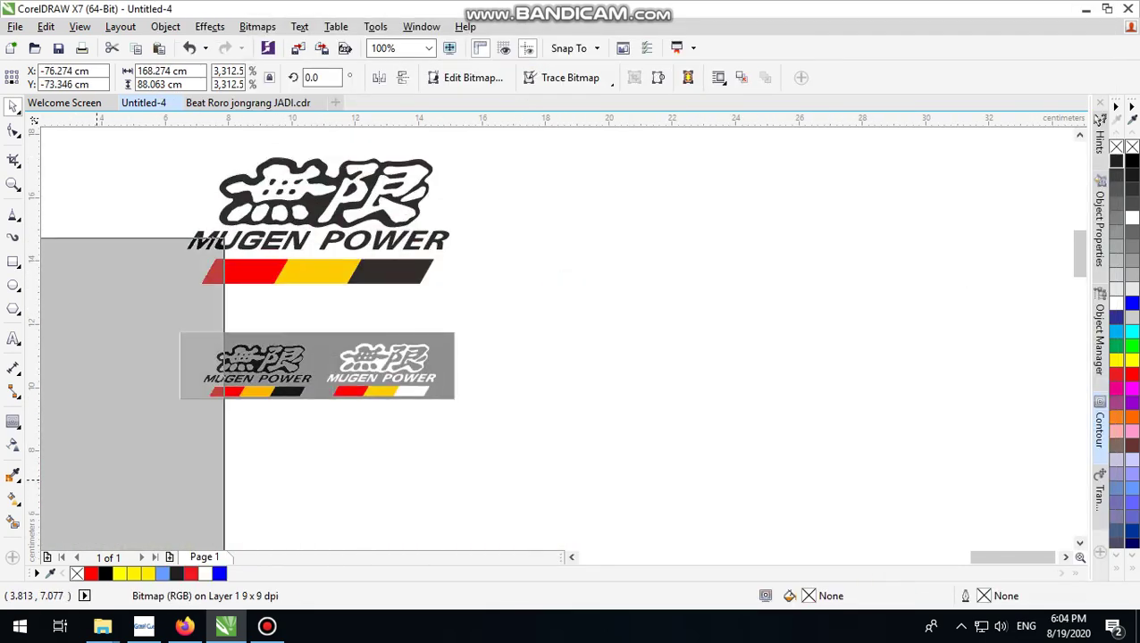
pyautogui.scroll(-1, 508, 301)
pyautogui.scroll(-3, 511, 301)
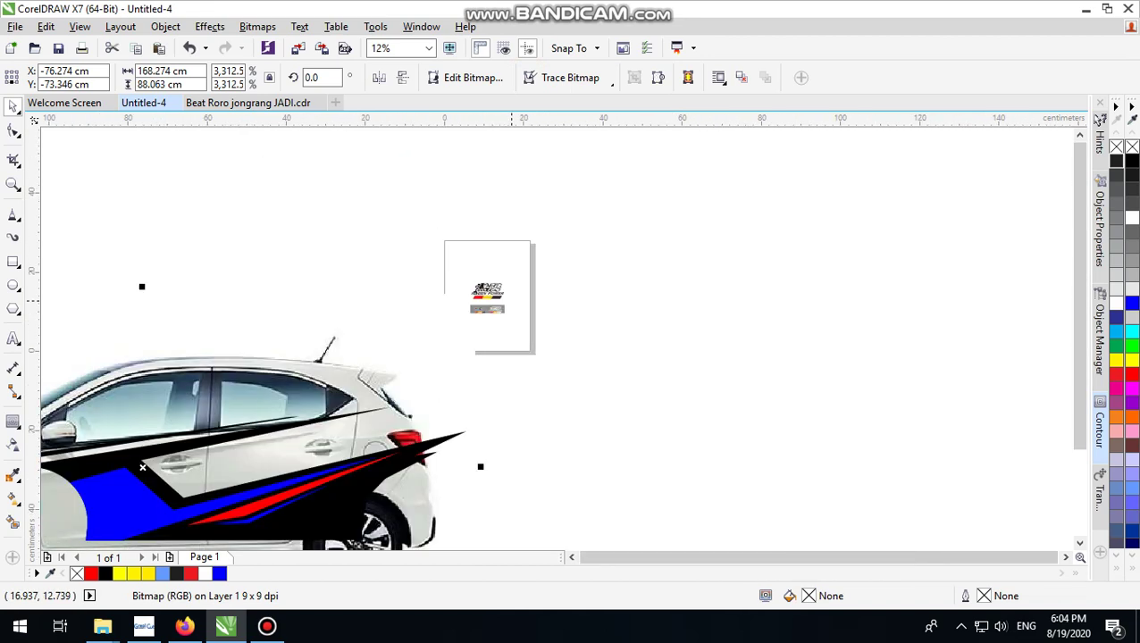
pyautogui.hotkey('ctrl', 'z')
# Lock the Brio car photo and leave the traced logo objects deselected.
pyautogui.rightClick(380, 309)
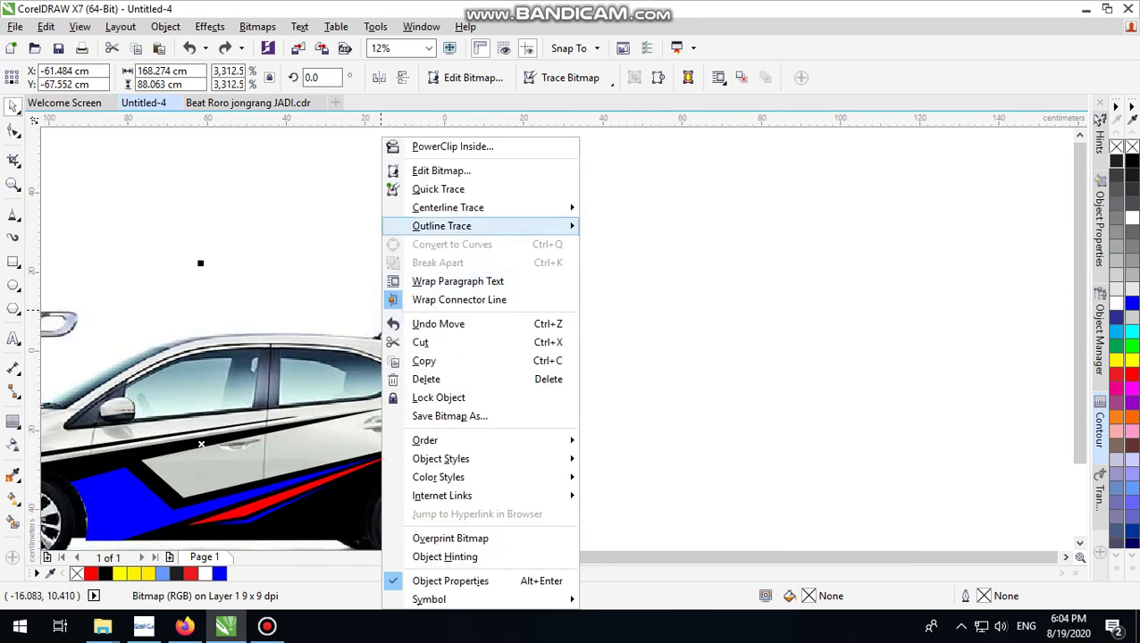
pyautogui.click(488, 398)
pyautogui.moveTo(641, 186); pyautogui.dragTo(406, 357)
pyautogui.scroll(2, 502, 295)
pyautogui.click(732, 291)
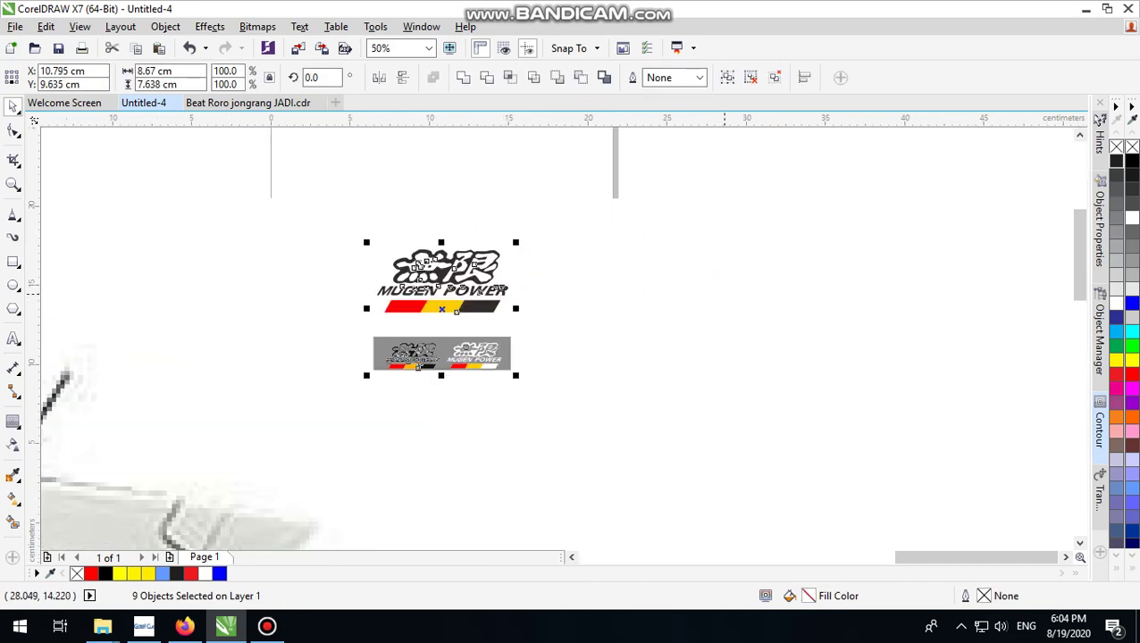
# Delete the grey box and the small logo objects enclosed with it below the main Mugen Power logo.
pyautogui.moveTo(713, 306); pyautogui.dragTo(357, 390)
pyautogui.scroll(-1, 673, 373)
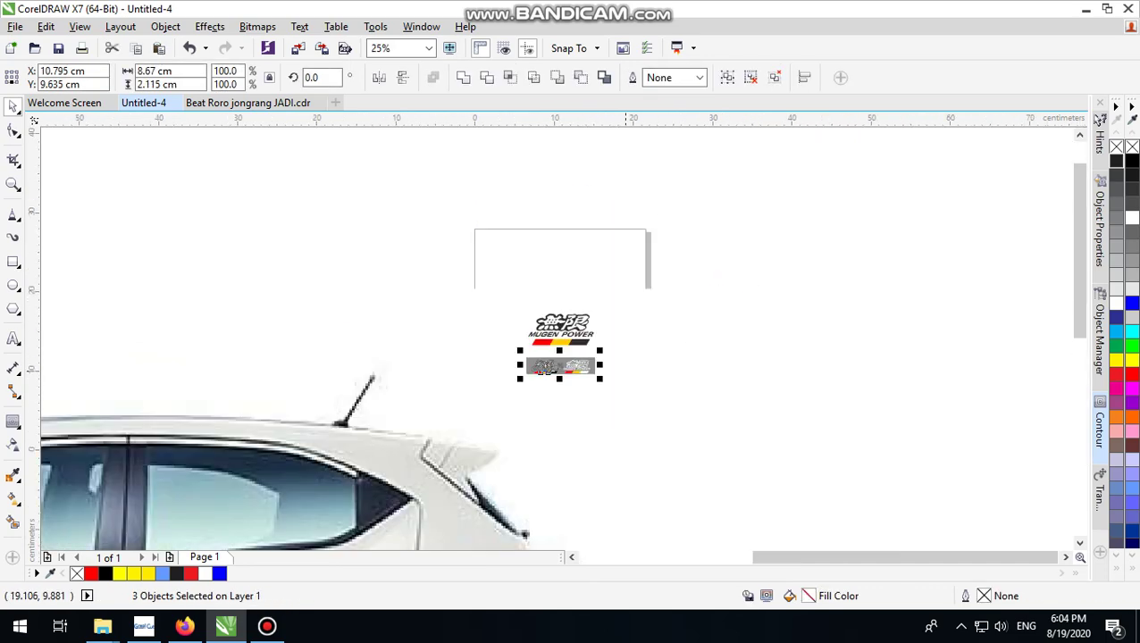
pyautogui.scroll(2, 616, 372)
pyautogui.moveTo(730, 285); pyautogui.dragTo(256, 438)
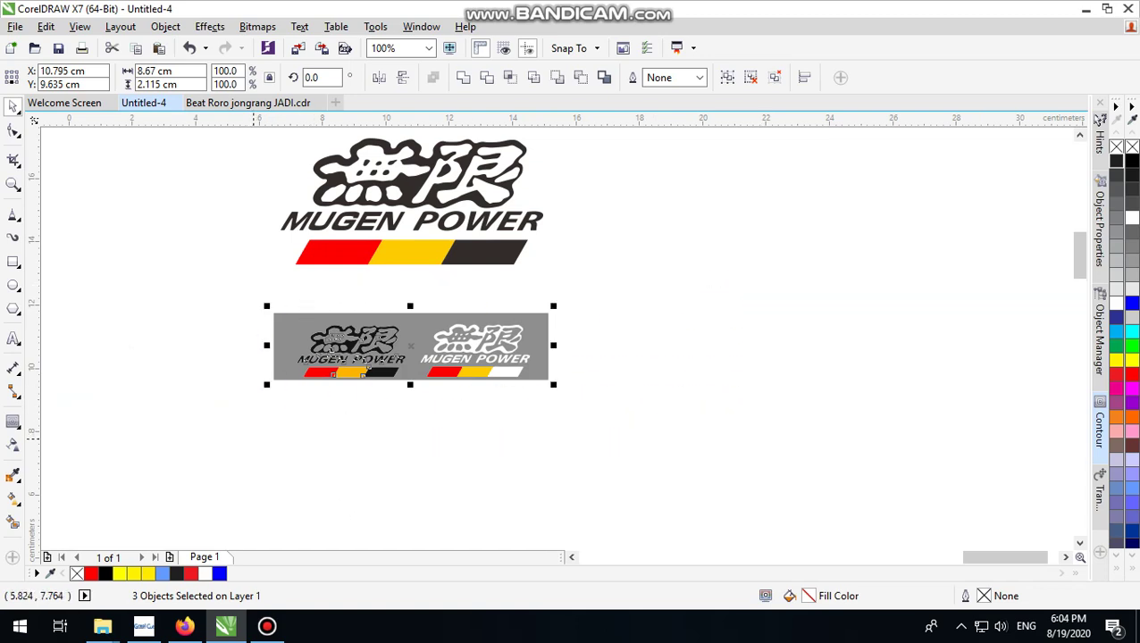
pyautogui.press('Delete')
# Ungroup the red objects and delete the two small red bars left below the main logo.
pyautogui.click(445, 368)
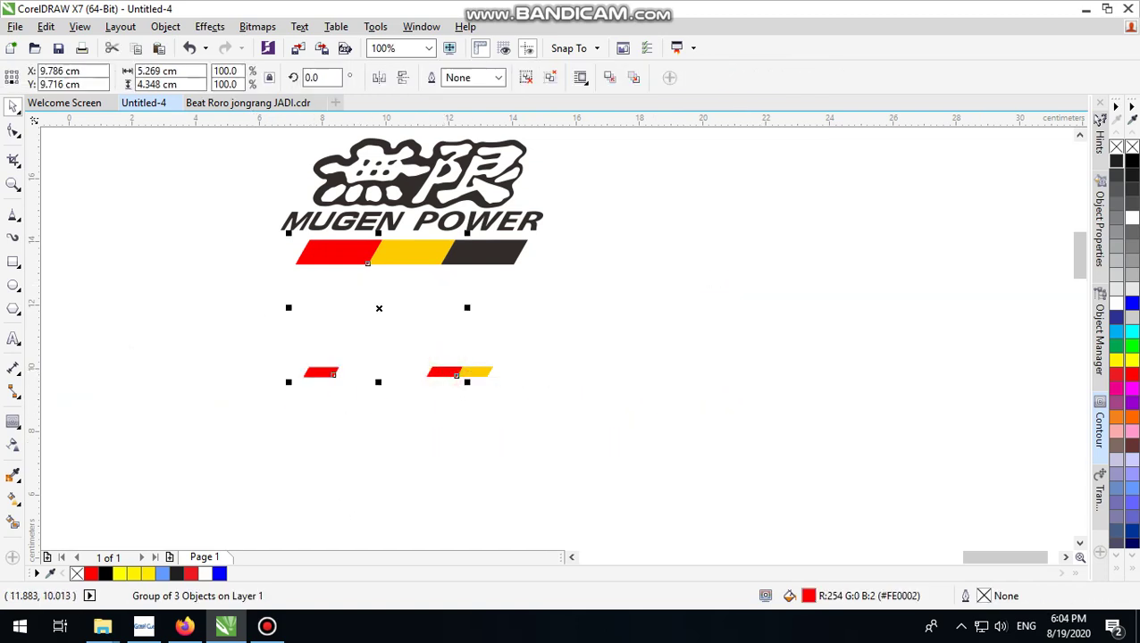
pyautogui.click(521, 79)
pyautogui.moveTo(700, 333); pyautogui.dragTo(133, 468)
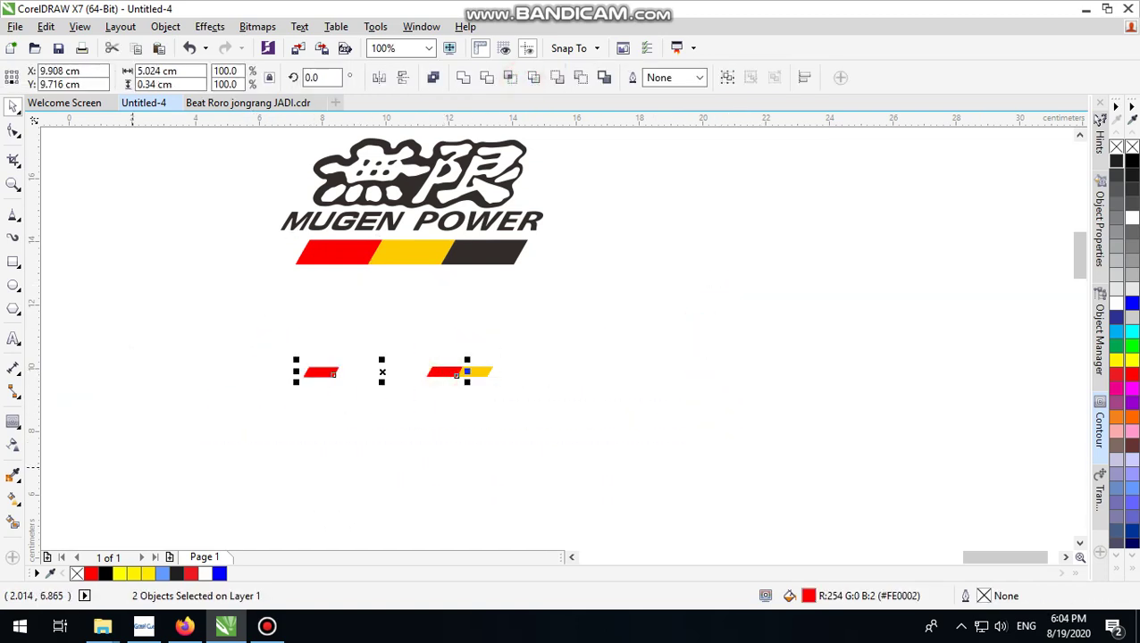
pyautogui.press('Delete')
# Ungroup the yellow objects and delete the small yellow bar left below the main logo.
pyautogui.click(472, 372)
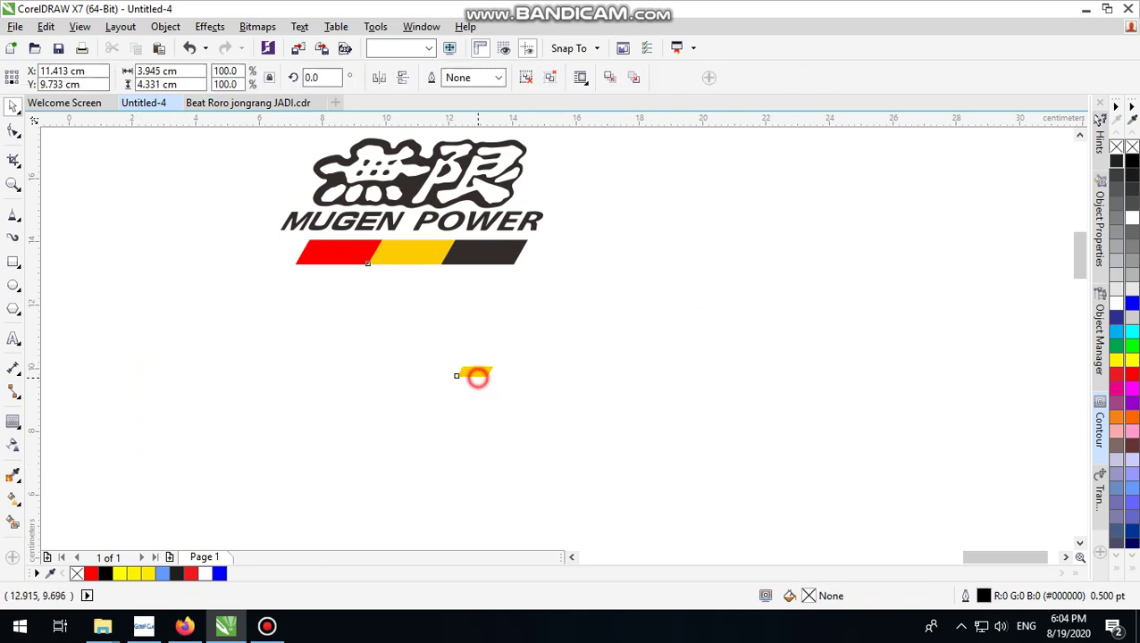
pyautogui.click(526, 77)
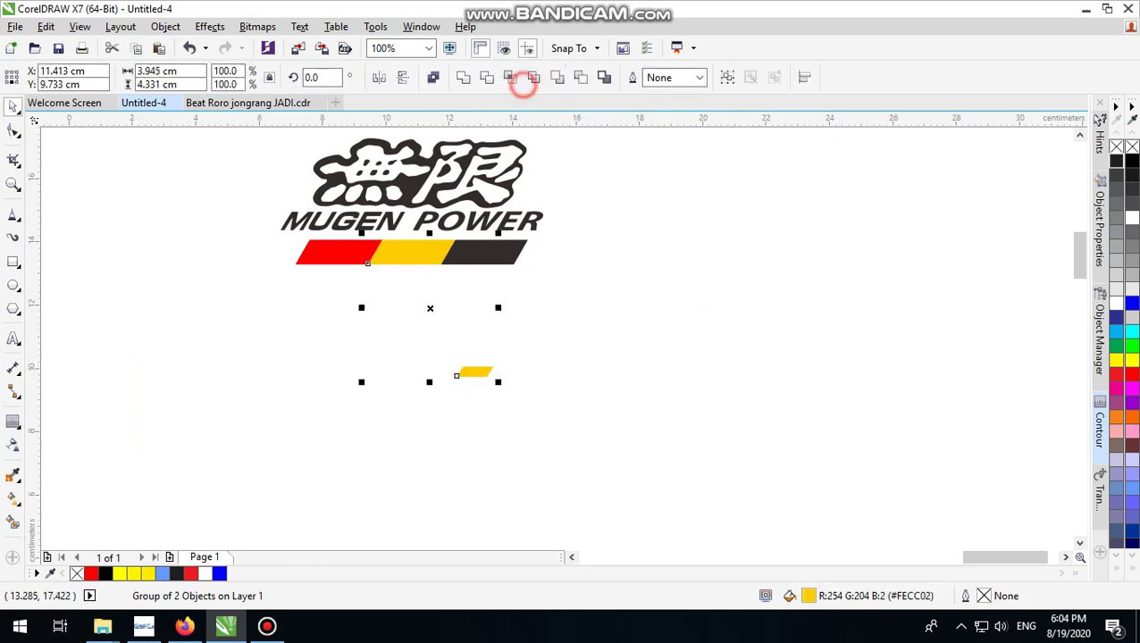
pyautogui.moveTo(618, 280); pyautogui.dragTo(217, 493)
pyautogui.press('Delete')
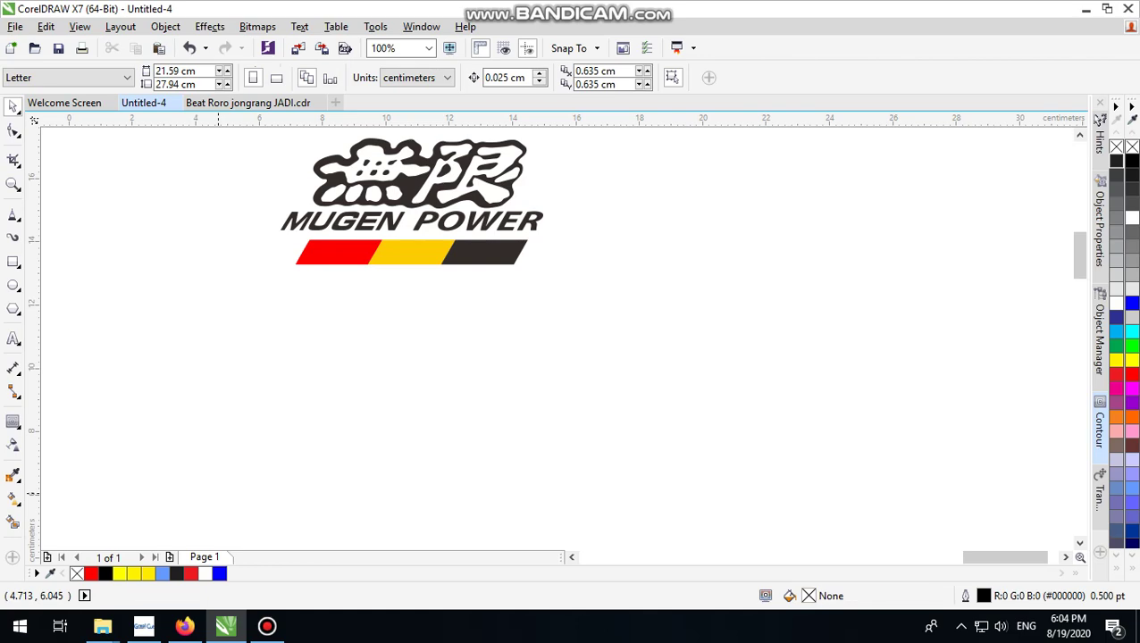
pyautogui.scroll(-1, 538, 310)
pyautogui.scroll(1, 506, 210)
pyautogui.scroll(2, 466, 253)
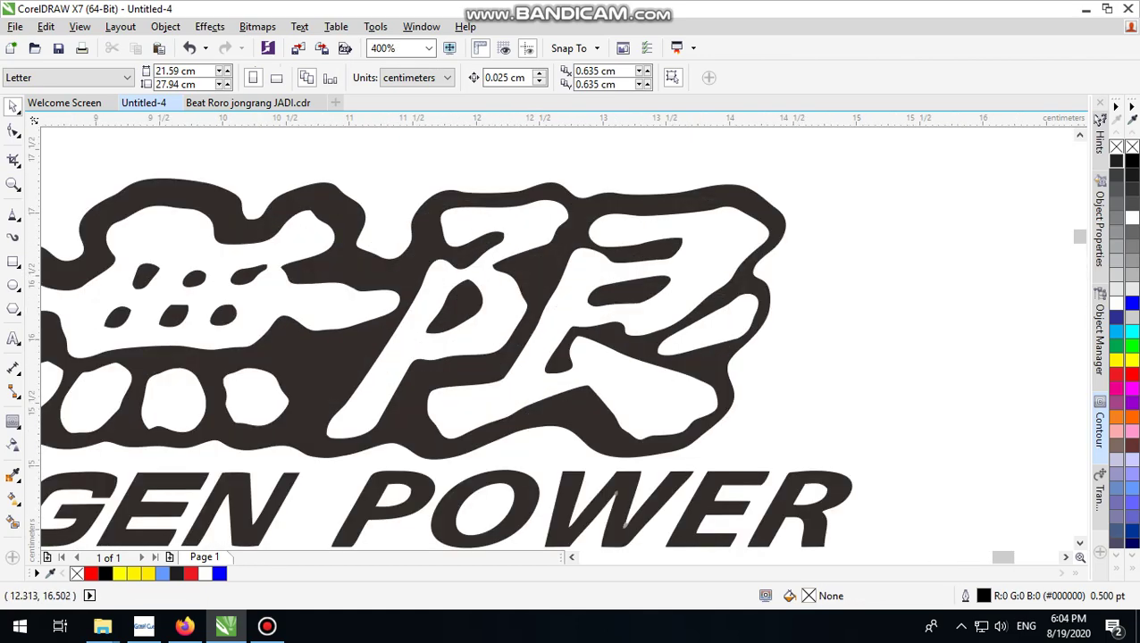
# Fill the traced Mugen Power emblem and lettering group with pure black (#000000).
pyautogui.moveTo(525, 275); pyautogui.dragTo(562, 203)
pyautogui.hotkey('ctrl', 'z')
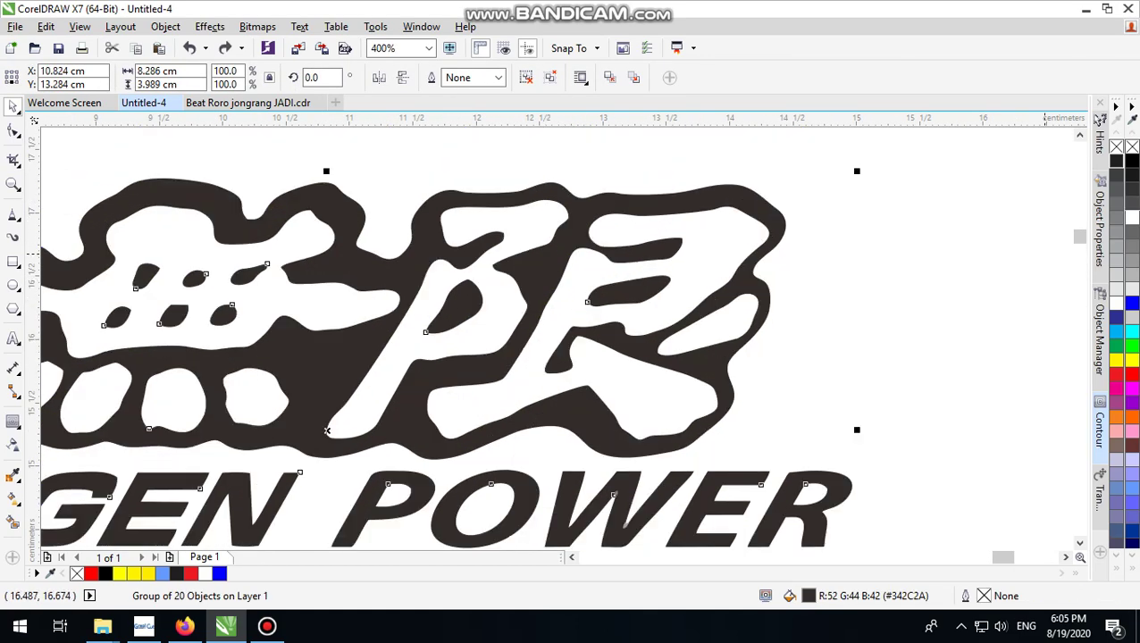
pyautogui.scroll(-4, 741, 250)
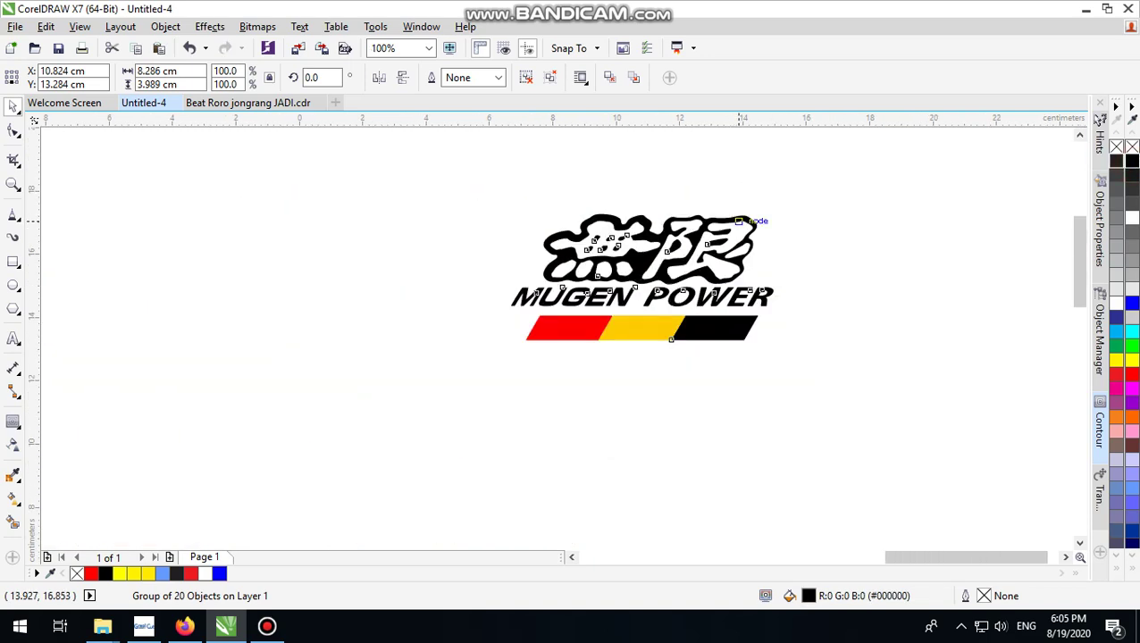
pyautogui.moveTo(747, 232); pyautogui.dragTo(620, 300)
pyautogui.scroll(1, 780, 238)
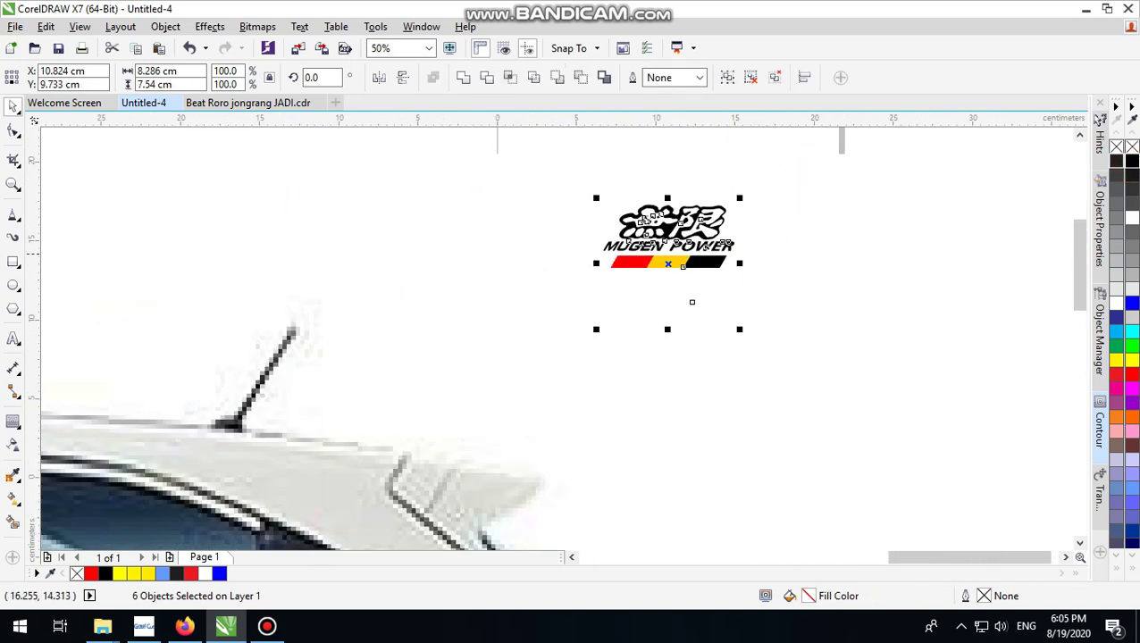
pyautogui.moveTo(809, 260)
pyautogui.mouseDown()
pyautogui.moveTo(504, 389)
pyautogui.moveTo(807, 262)
pyautogui.mouseUp()
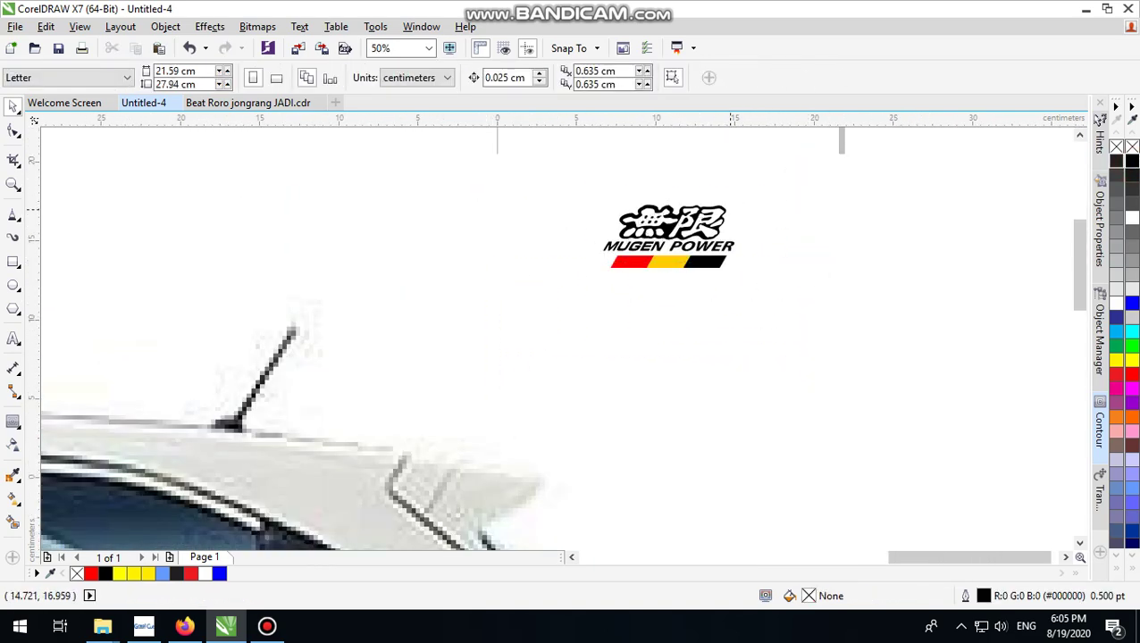
# Move the complete Mugen Power logo with its coloured bars onto the car's rear door.
pyautogui.moveTo(718, 222); pyautogui.dragTo(730, 185)
pyautogui.hotkey('ctrl', 'z')
pyautogui.moveTo(847, 147); pyautogui.dragTo(527, 275)
pyautogui.hotkey('ctrl', 'u')
pyautogui.scroll(-1, 759, 231)
pyautogui.moveTo(727, 230); pyautogui.dragTo(391, 525)
pyautogui.scroll(-2, 495, 431)
pyautogui.scroll(2, 453, 477)
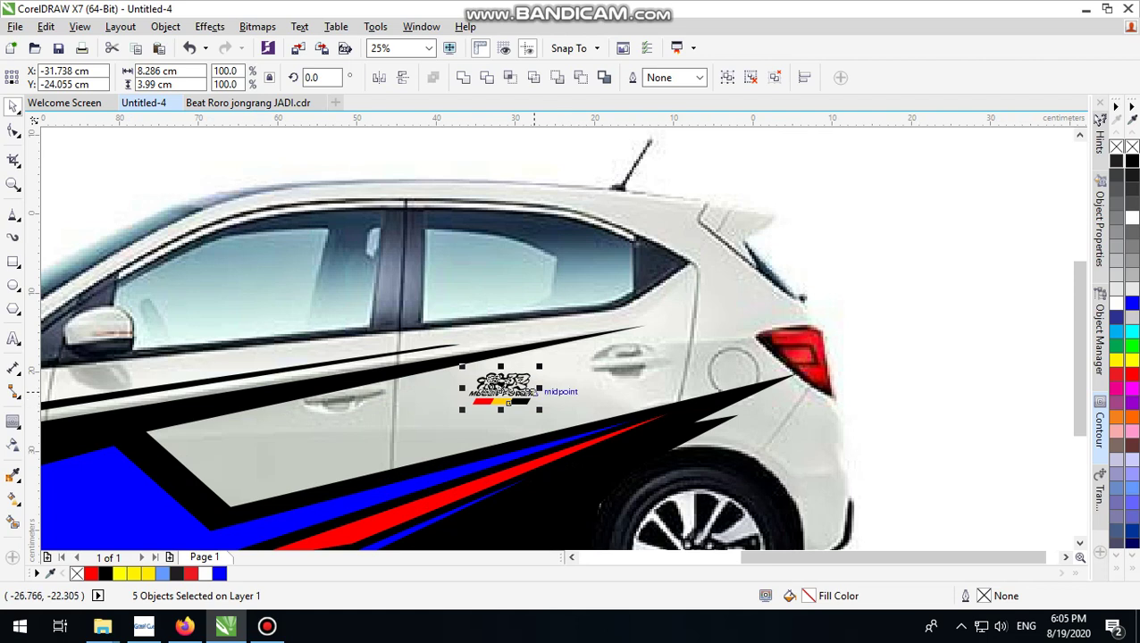
# Enlarge the Mugen Power logo to about 30.4 × 12.4 cm and tilt it by about 8° to follow the stripes.
pyautogui.moveTo(539, 389); pyautogui.dragTo(623, 336)
pyautogui.click(514, 386)
pyautogui.click(533, 383)
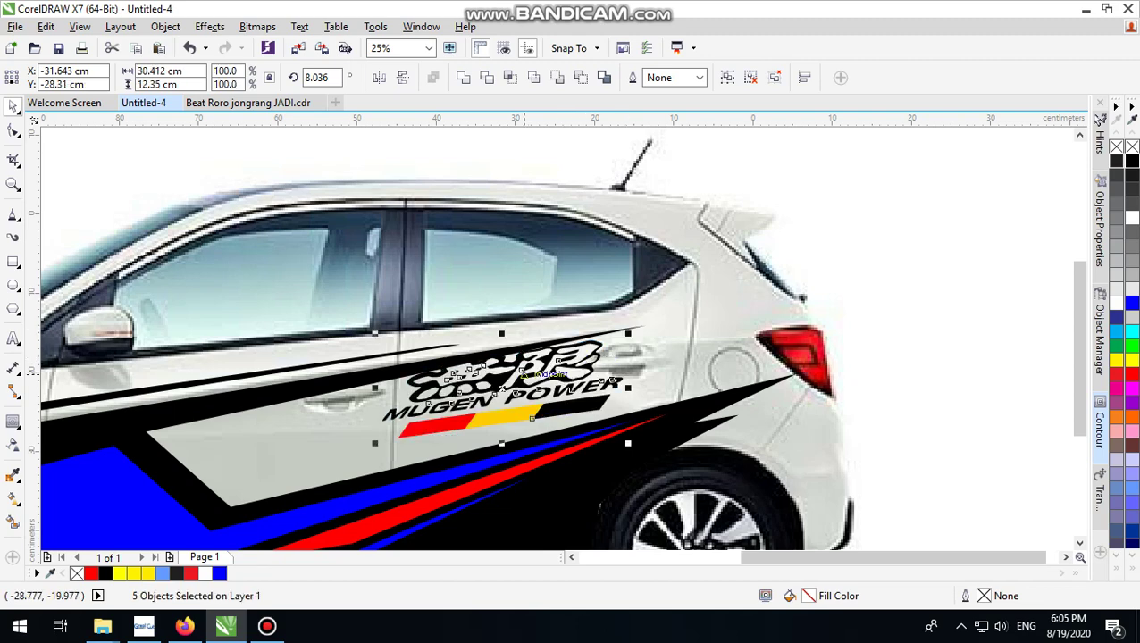
# Move the logo forward into the pale panel between the black stripes and increase its tilt to about 13°.
pyautogui.moveTo(518, 373); pyautogui.dragTo(385, 419)
pyautogui.click(385, 419)
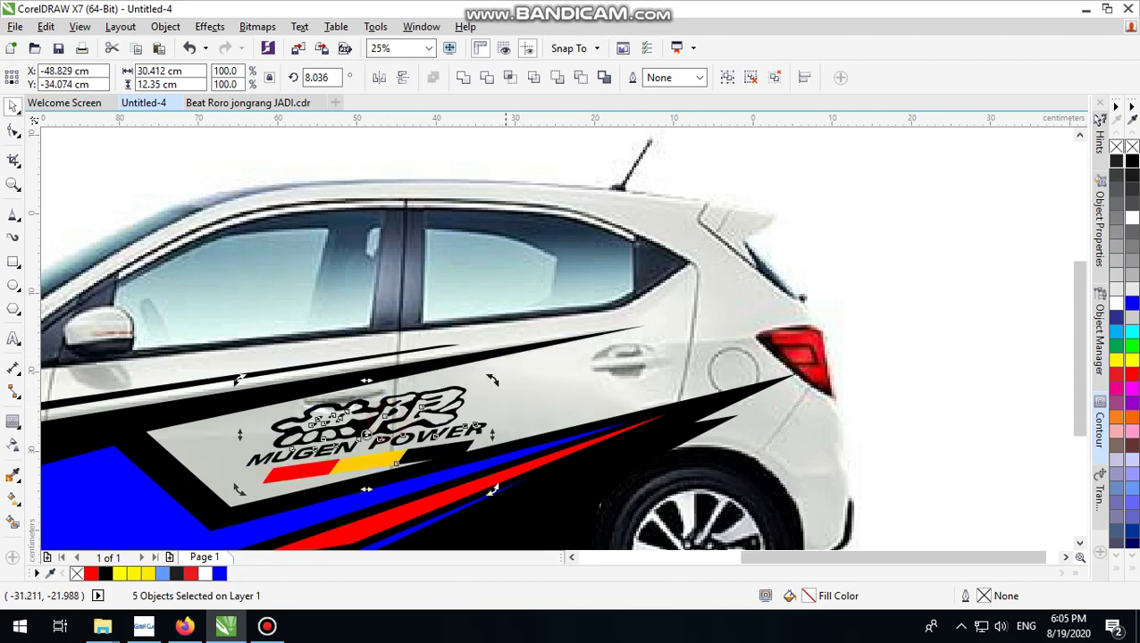
pyautogui.moveTo(496, 386); pyautogui.dragTo(496, 362)
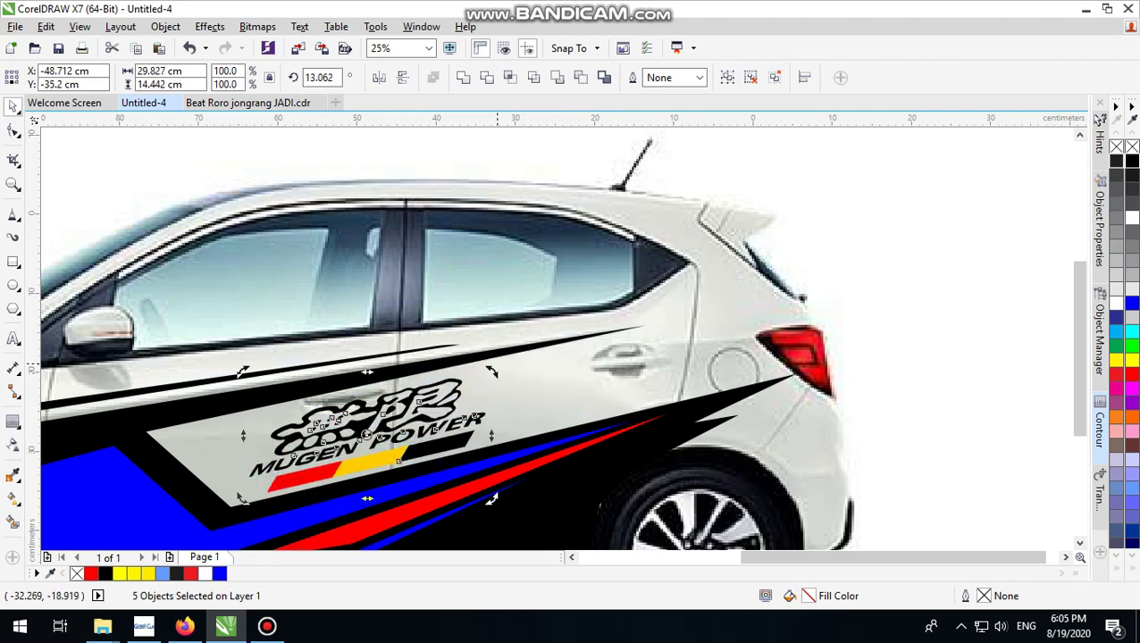
pyautogui.scroll(1, 343, 457)
pyautogui.scroll(-2, 472, 434)
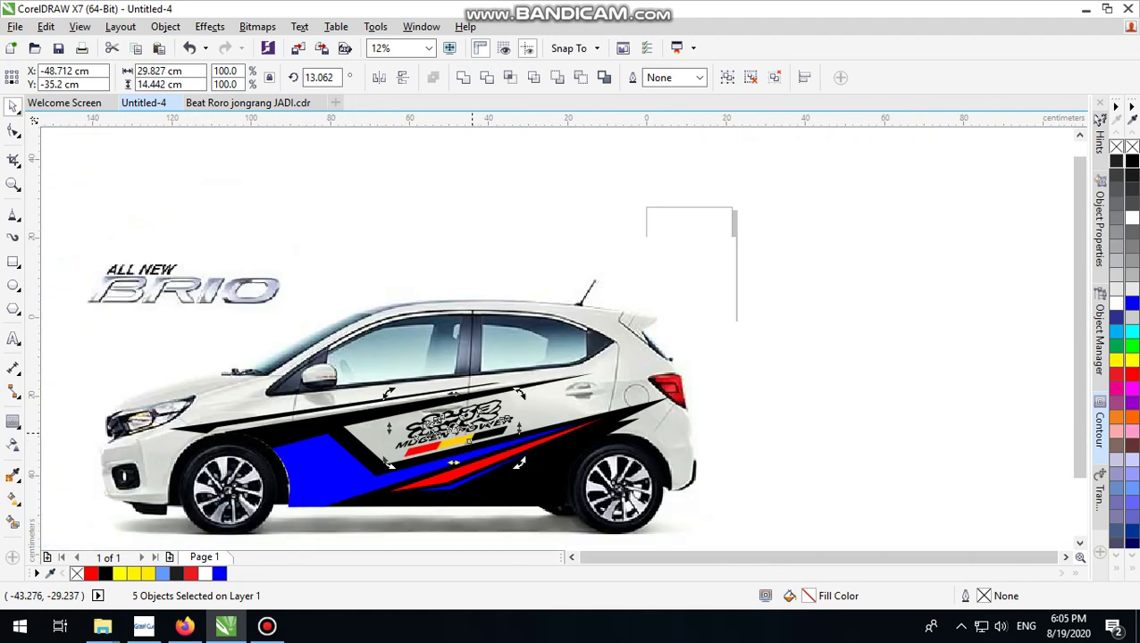
pyautogui.click(857, 380)
# Recolour the logo's first bar pure red (#FF0000) and its middle bar yellow.
pyautogui.scroll(2, 411, 452)
pyautogui.moveTo(465, 466); pyautogui.dragTo(462, 438)
pyautogui.hotkey('ctrl', 'z')
pyautogui.click(1131, 372)
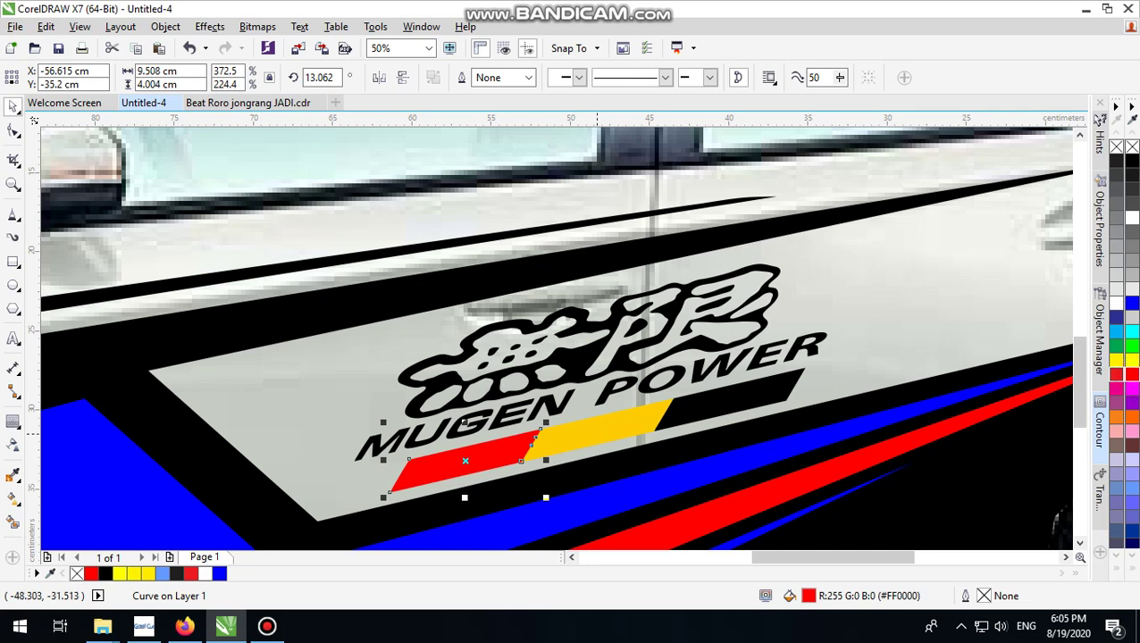
pyautogui.click(597, 434)
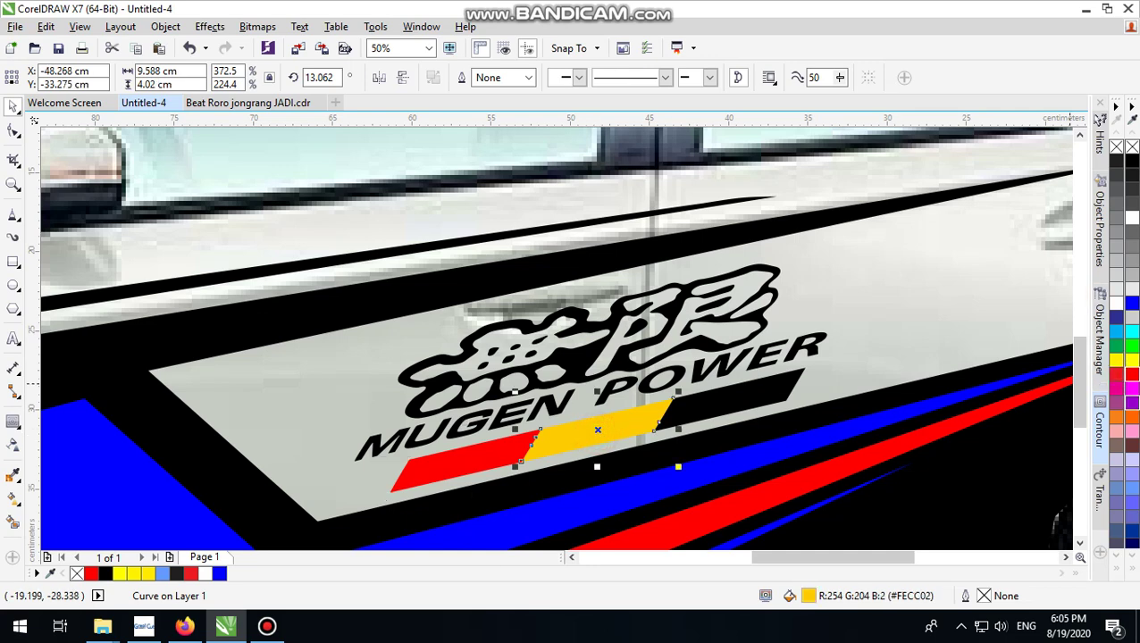
pyautogui.click(1130, 417)
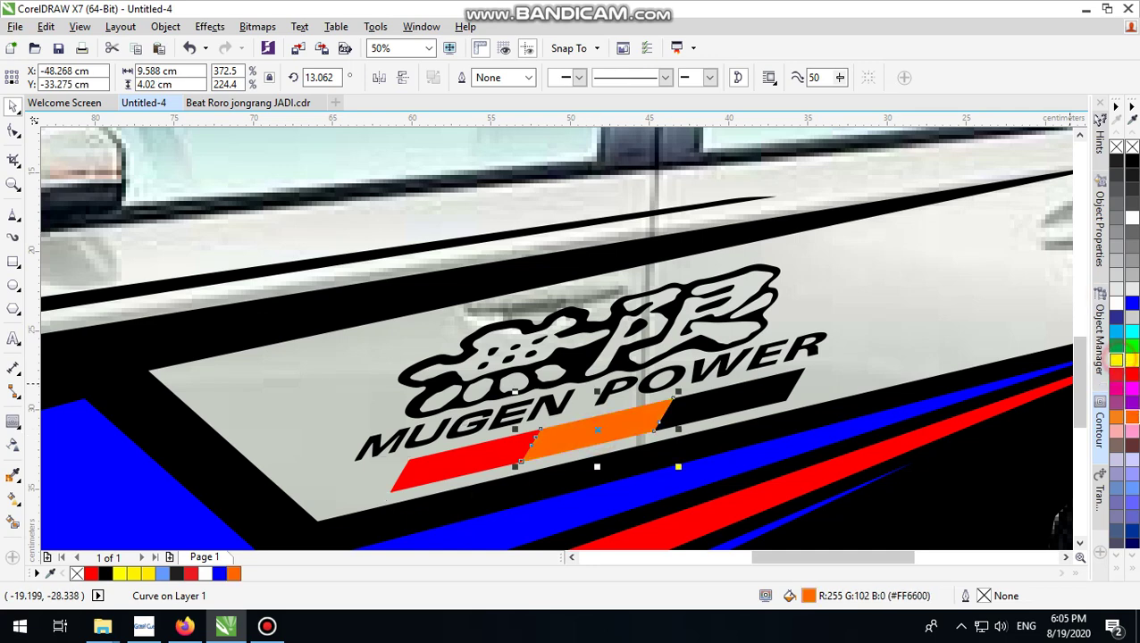
pyautogui.click(1116, 360)
pyautogui.scroll(-4, 610, 396)
pyautogui.click(1027, 288)
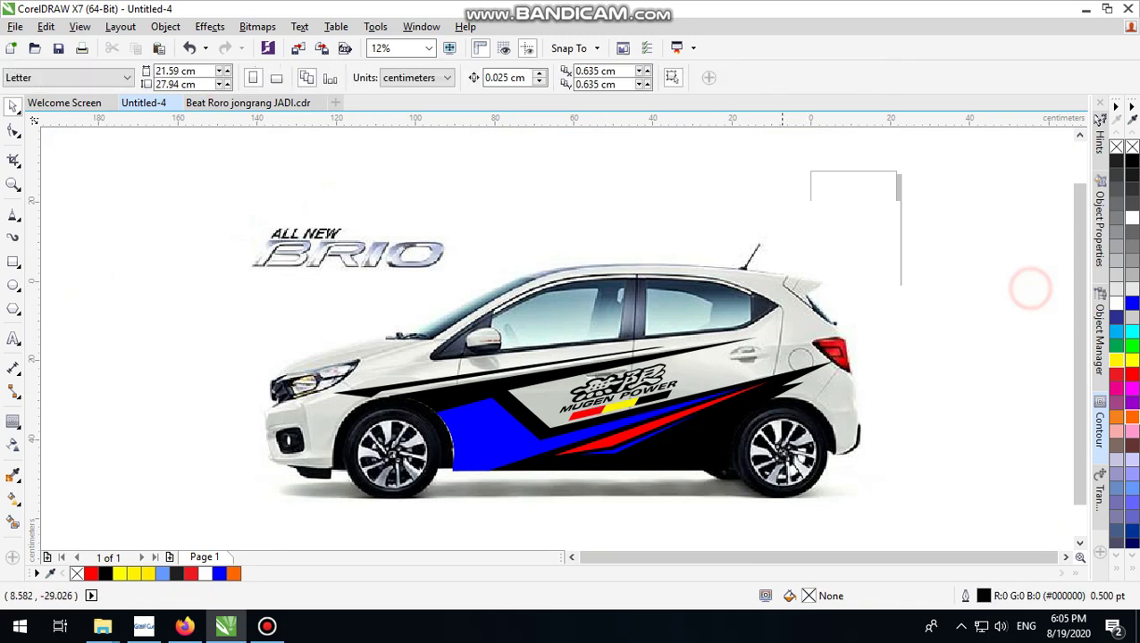
# Shift the whole Mugen Power logo slightly towards the car's front within the pale door panel.
pyautogui.moveTo(725, 509); pyautogui.dragTo(526, 340)
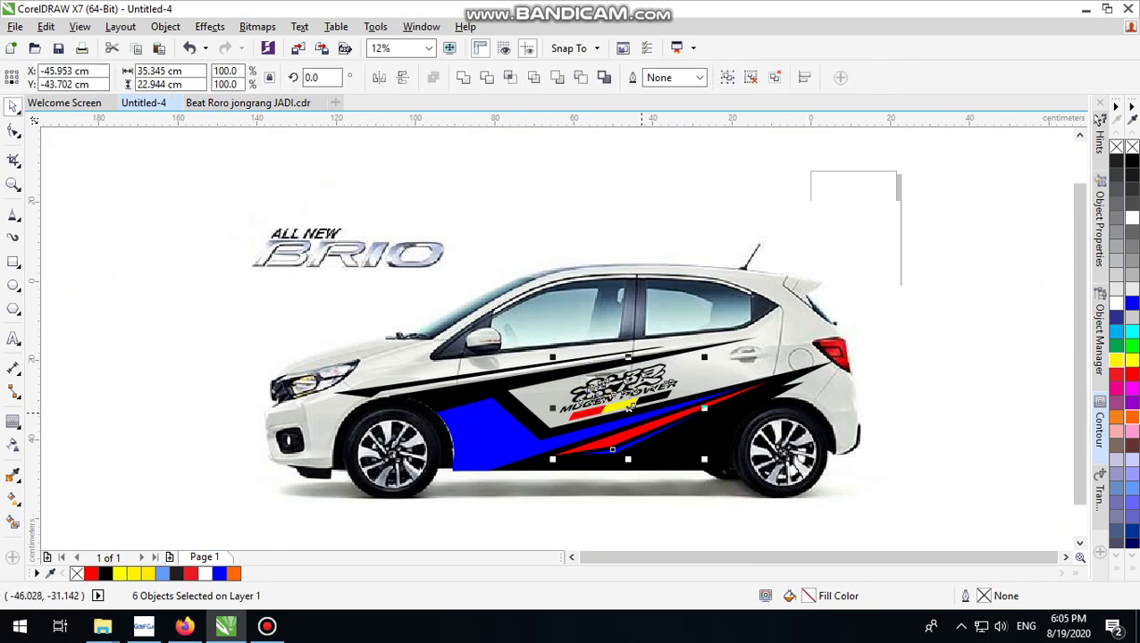
pyautogui.click(635, 507)
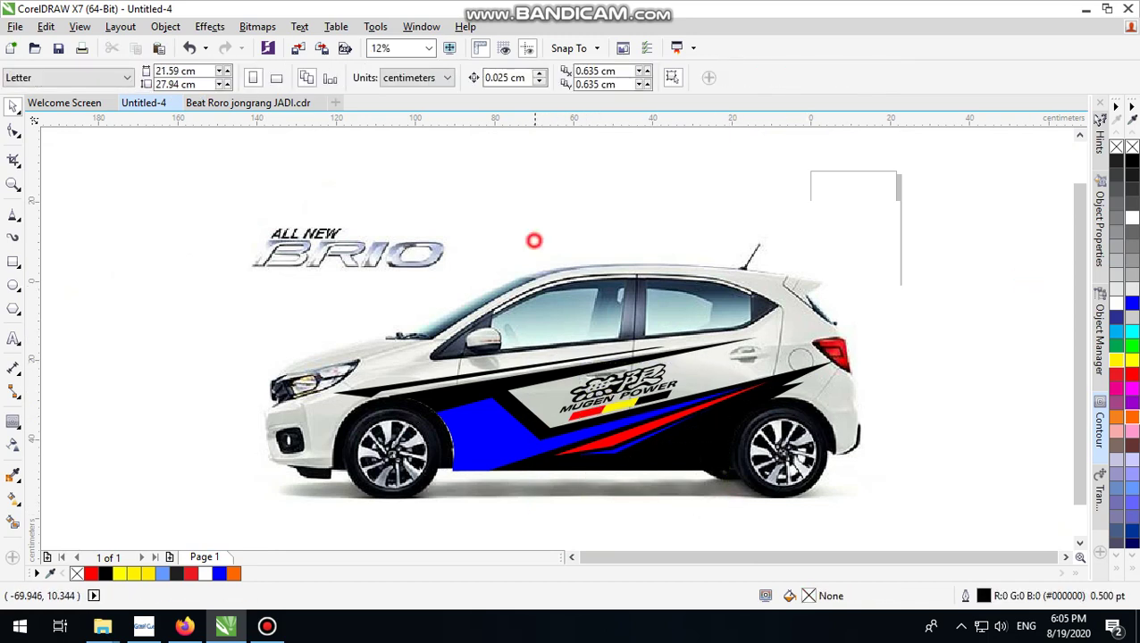
pyautogui.moveTo(534, 240); pyautogui.dragTo(688, 420)
pyautogui.scroll(1, 644, 383)
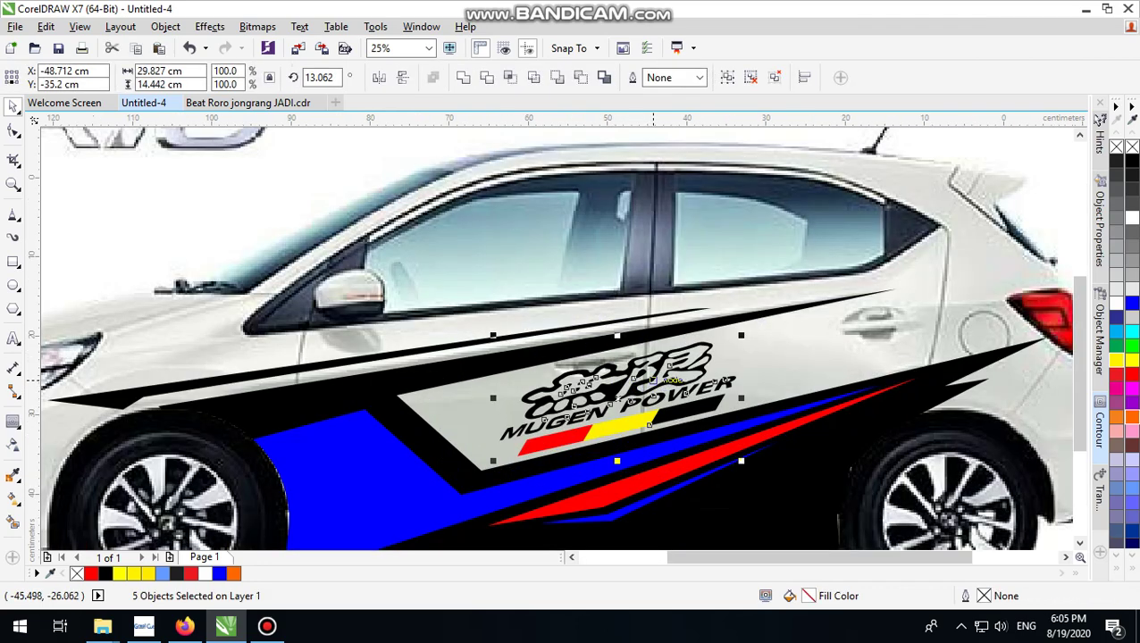
pyautogui.scroll(-1, 679, 382)
pyautogui.scroll(1, 703, 376)
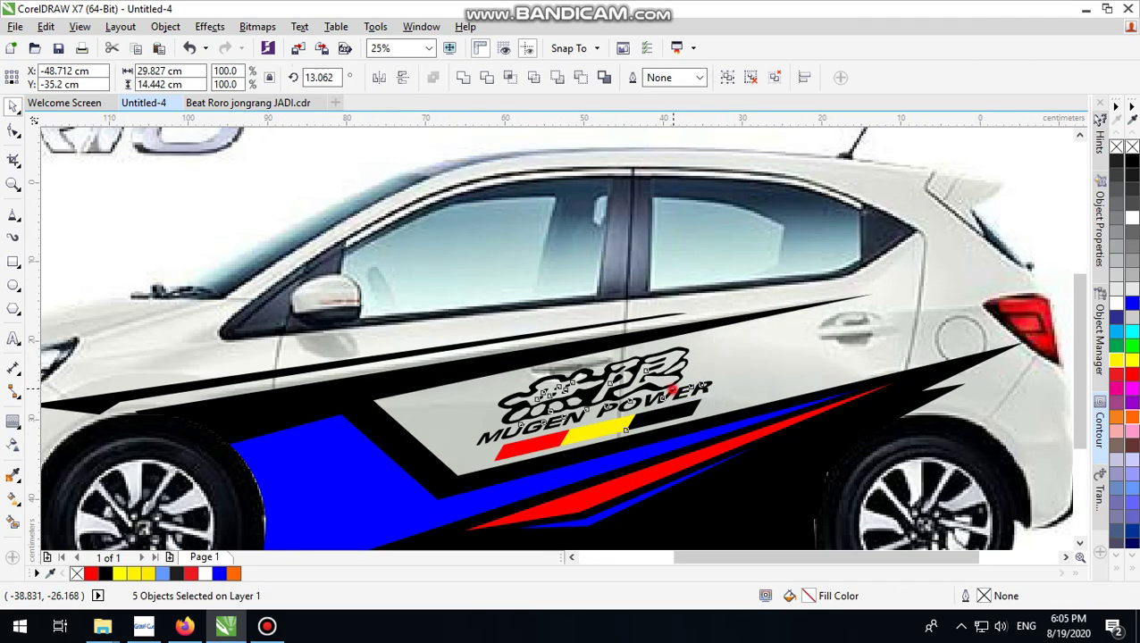
pyautogui.moveTo(702, 376); pyautogui.dragTo(800, 349)
pyautogui.moveTo(630, 386); pyautogui.dragTo(651, 390)
pyautogui.scroll(-1, 706, 406)
pyautogui.click(873, 248)
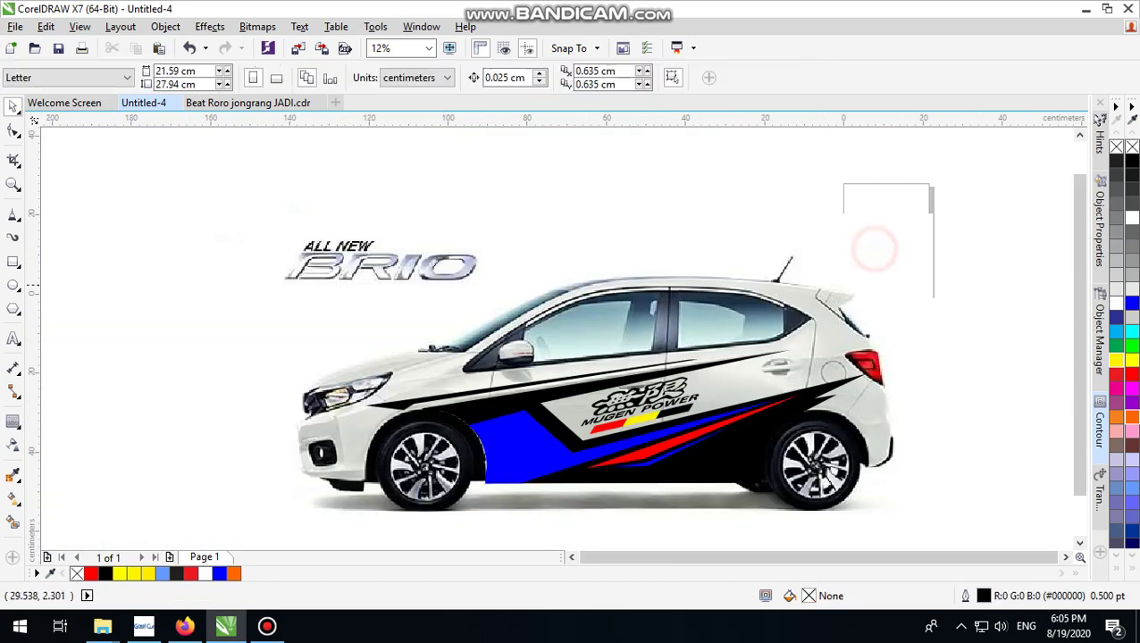
# Add the artistic text "Brio" at 24 pt in the empty area behind the car.
pyautogui.scroll(1, 731, 484)
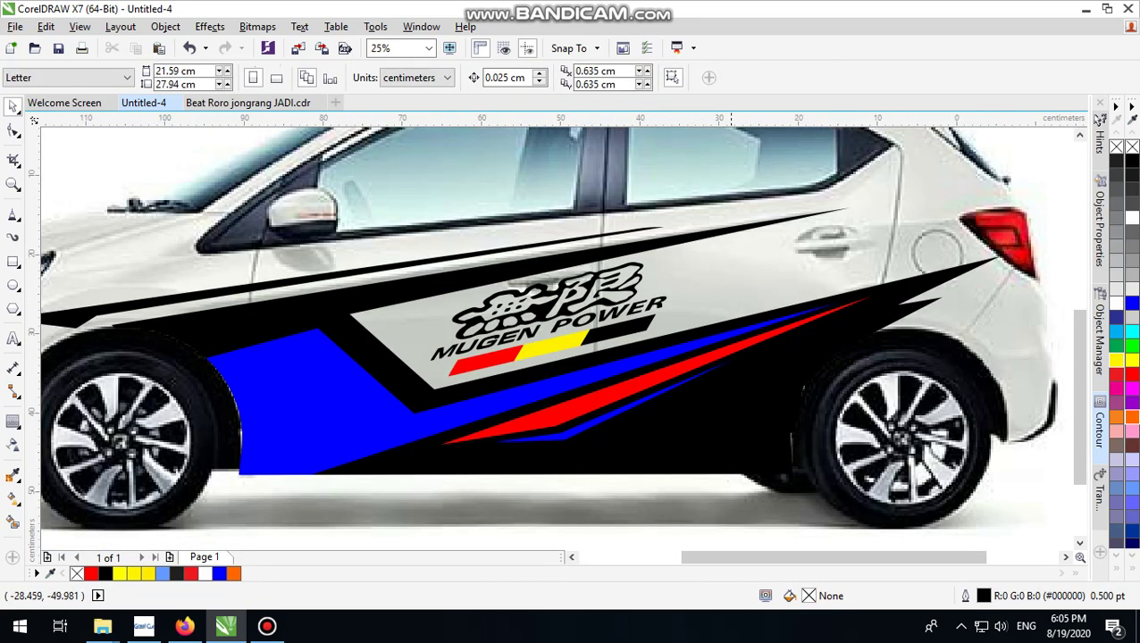
pyautogui.scroll(-1, 731, 485)
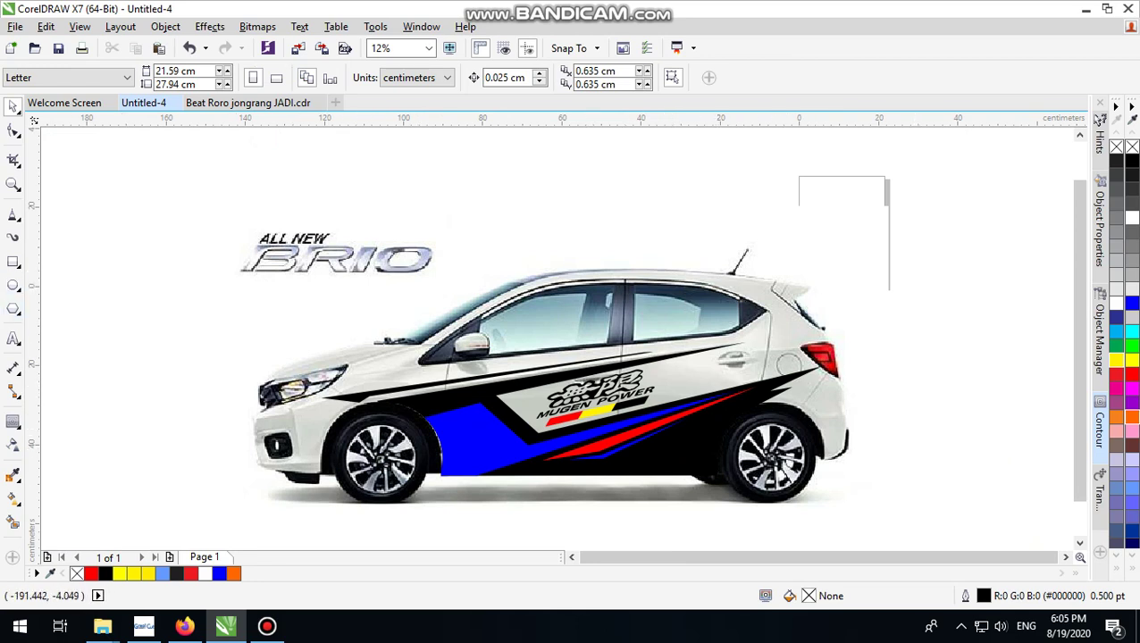
pyautogui.click(13, 337)
pyautogui.click(942, 346)
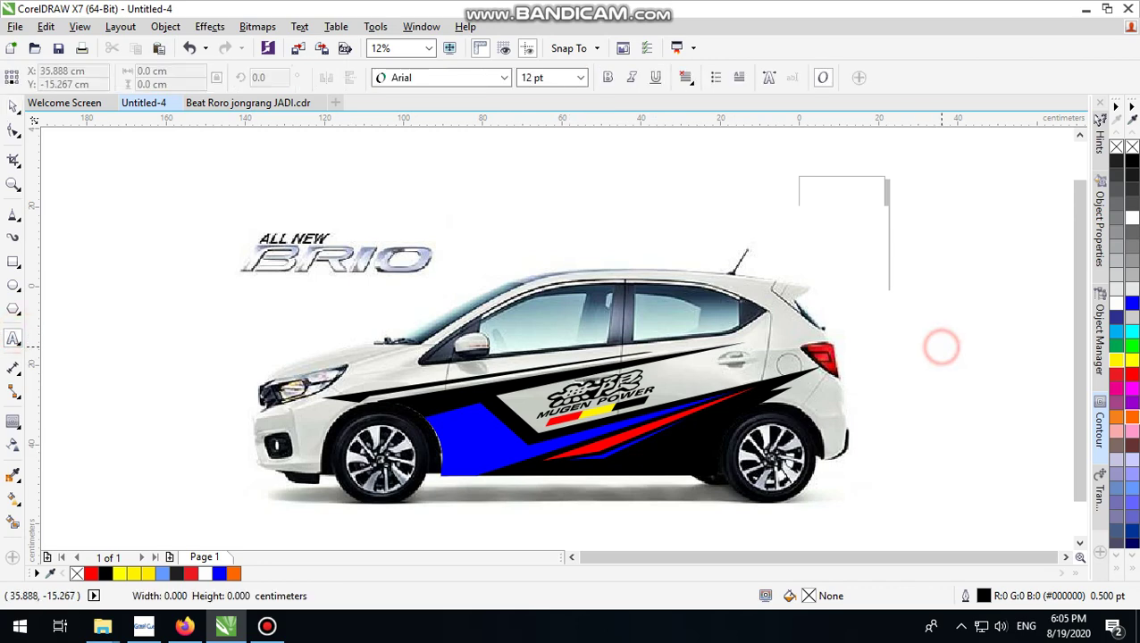
pyautogui.scroll(2, 942, 346)
pyautogui.scroll(3, 947, 339)
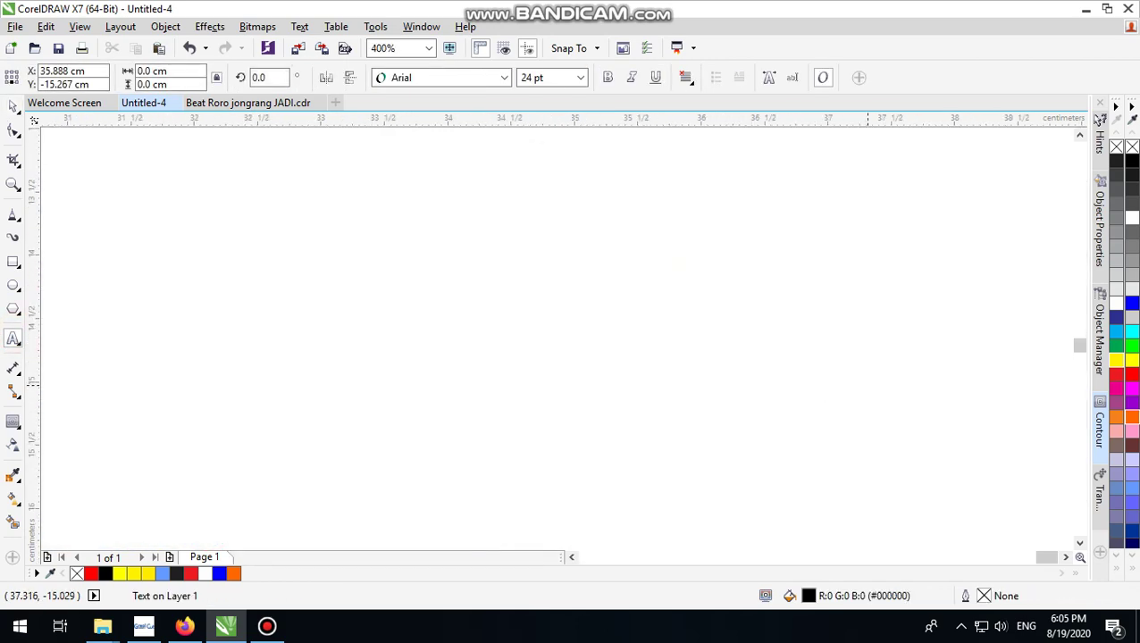
pyautogui.write('br')
pyautogui.press('BackSpace')
pyautogui.press('BackSpace')
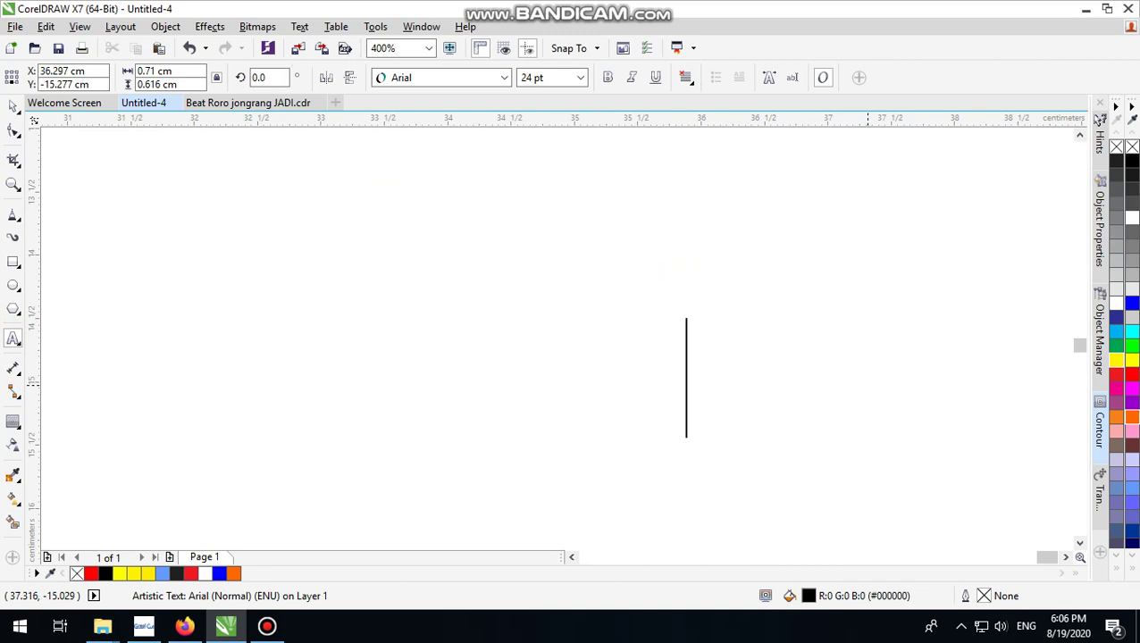
pyautogui.write('B')
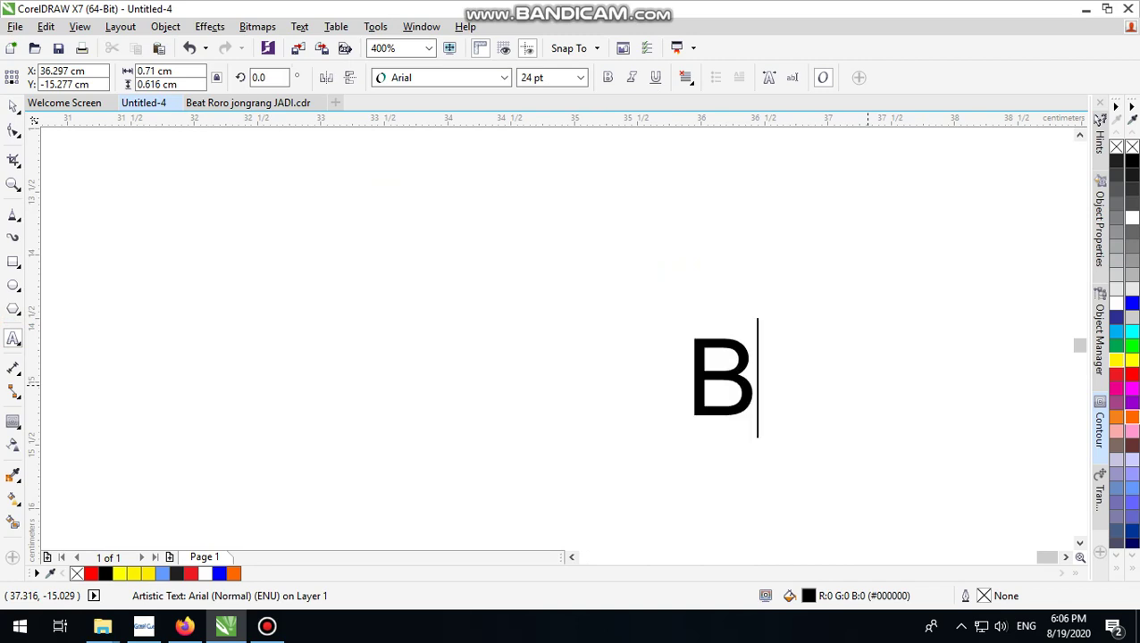
pyautogui.write('rio')
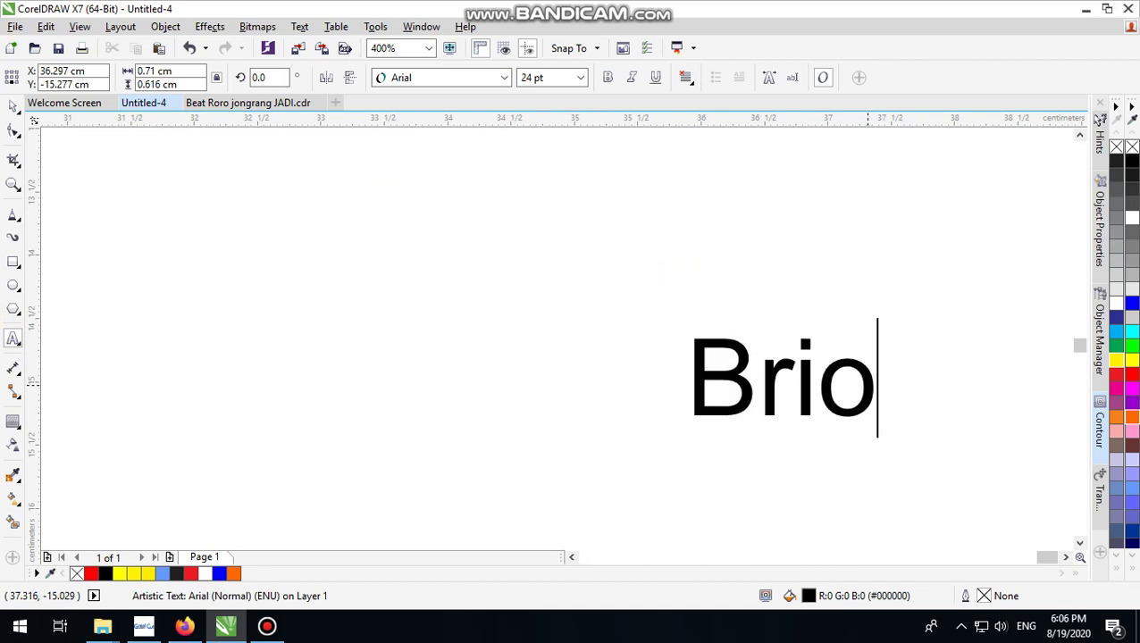
pyautogui.click(12, 107)
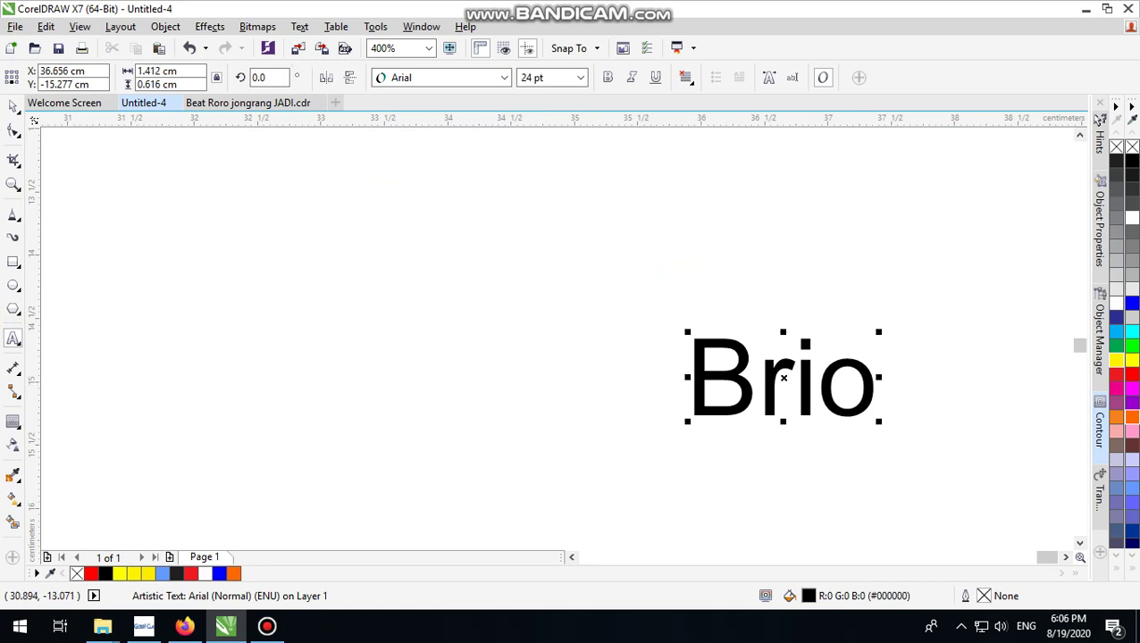
# Set the Brio text's font to Optimus.
pyautogui.click(496, 79)
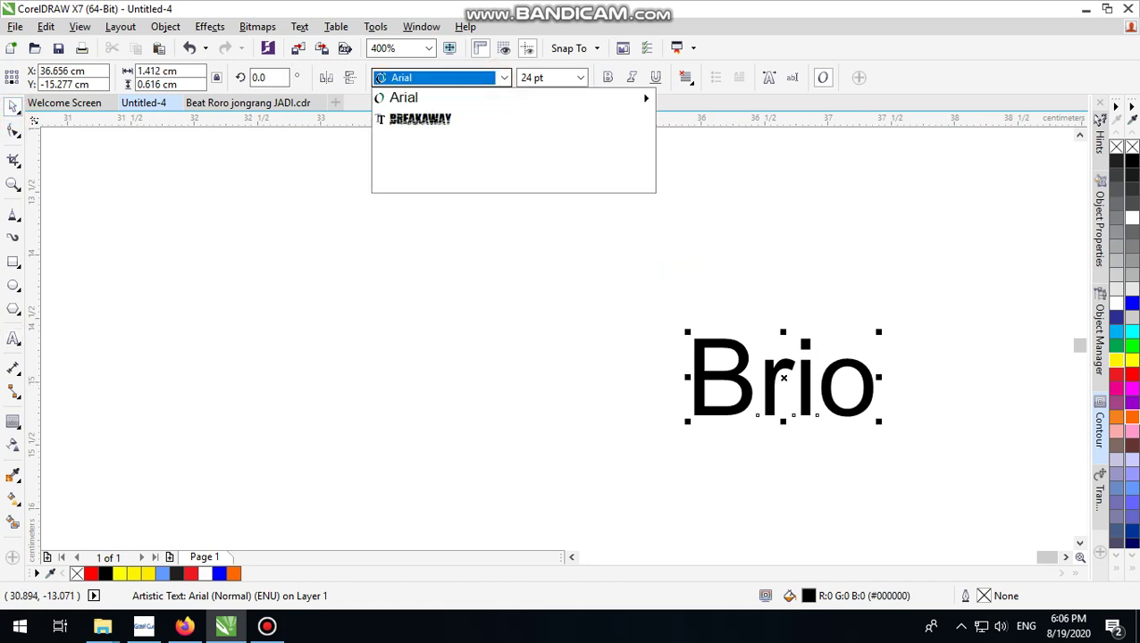
pyautogui.click(443, 137)
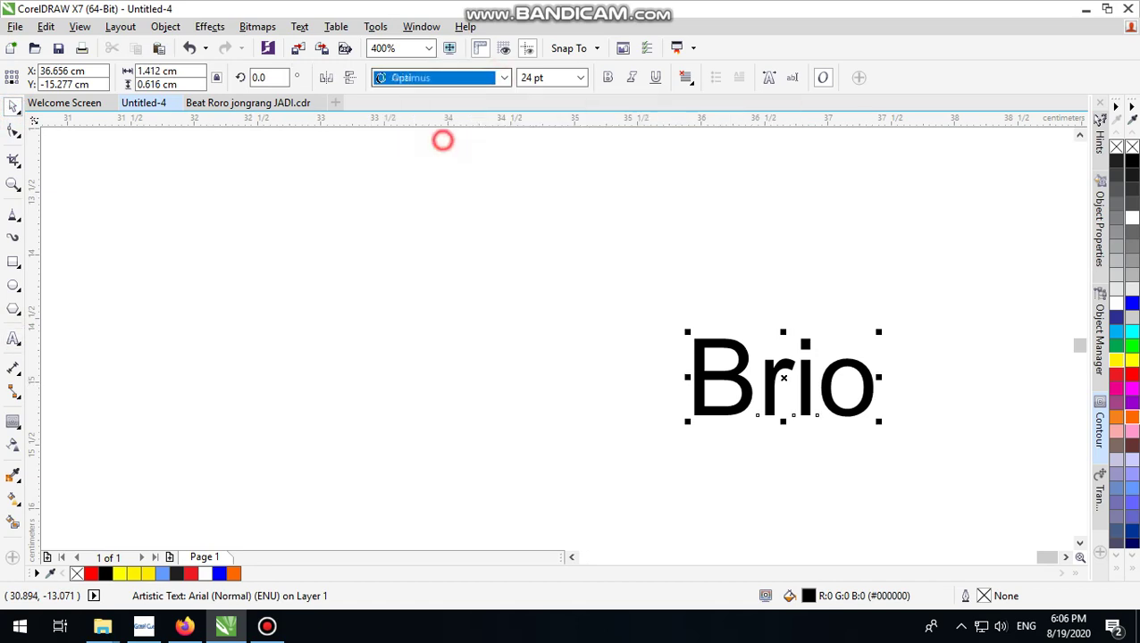
pyautogui.scroll(-5, 758, 344)
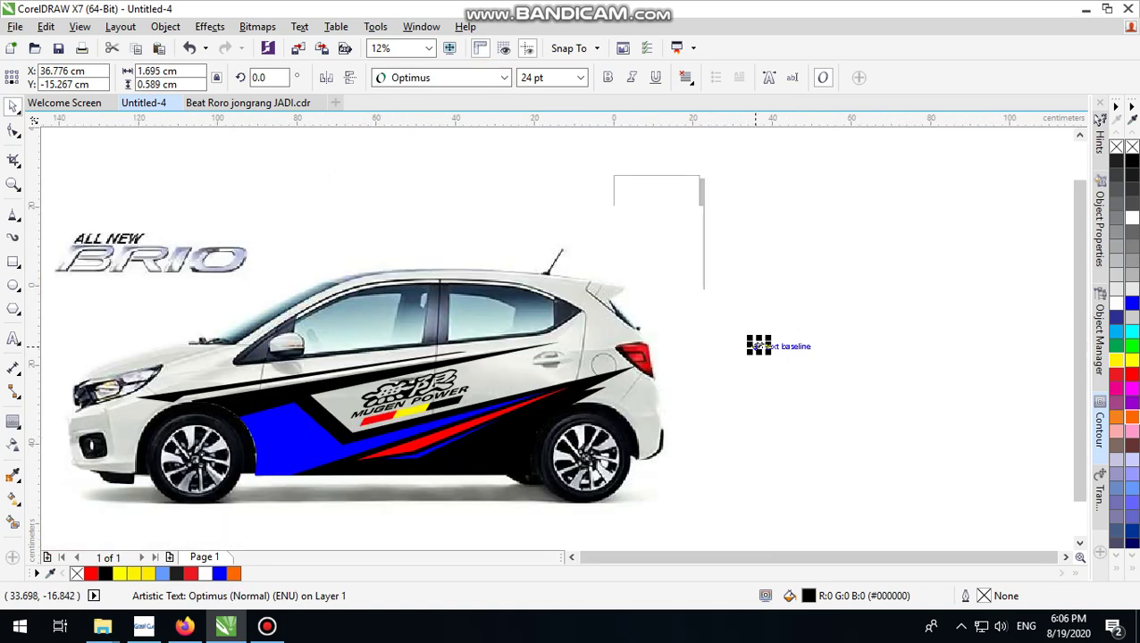
# Place the Brio text on the black area ahead of the rear wheel, about 12.6 × 4.4 cm, and fill it white.
pyautogui.moveTo(747, 356); pyautogui.dragTo(585, 409)
pyautogui.moveTo(674, 367); pyautogui.dragTo(542, 443)
pyautogui.moveTo(636, 414); pyautogui.dragTo(534, 449)
pyautogui.click(1133, 217)
pyautogui.scroll(2, 532, 473)
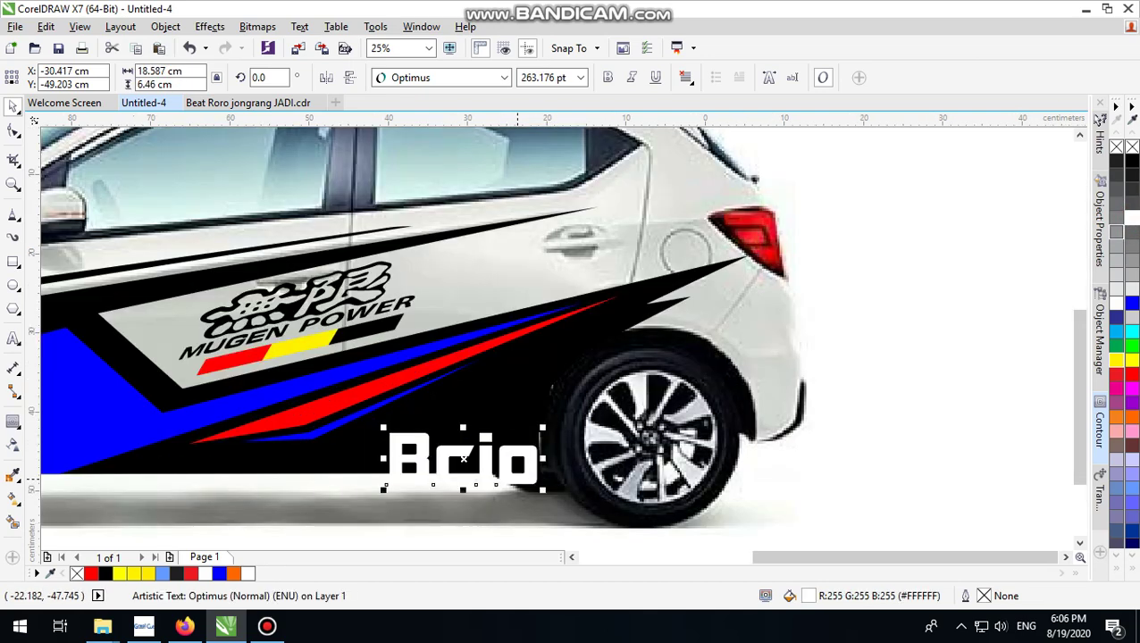
pyautogui.moveTo(566, 382); pyautogui.dragTo(464, 416)
pyautogui.moveTo(391, 451); pyautogui.dragTo(395, 396)
# Try to slant the Brio text horizontally, then undo the slant.
pyautogui.click(388, 396)
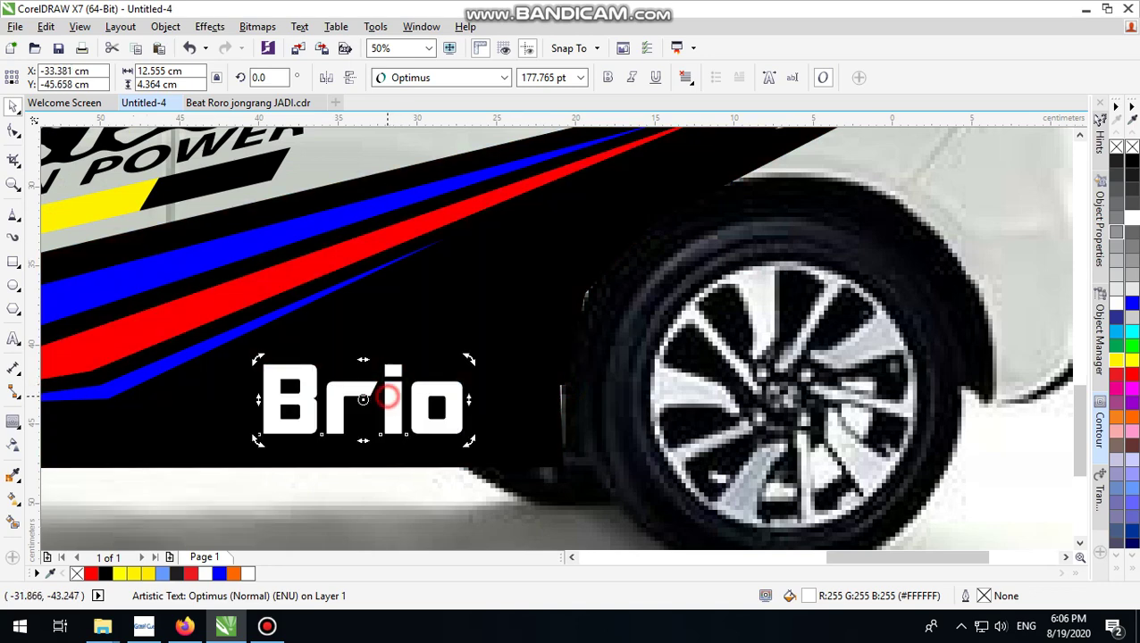
pyautogui.moveTo(367, 357); pyautogui.dragTo(395, 353)
pyautogui.hotkey('ctrl', 'z')
# Change the Brio text's font to Nakadai and shrink it to about 12.3 × 3.3 cm, higher on the black area.
pyautogui.click(487, 78)
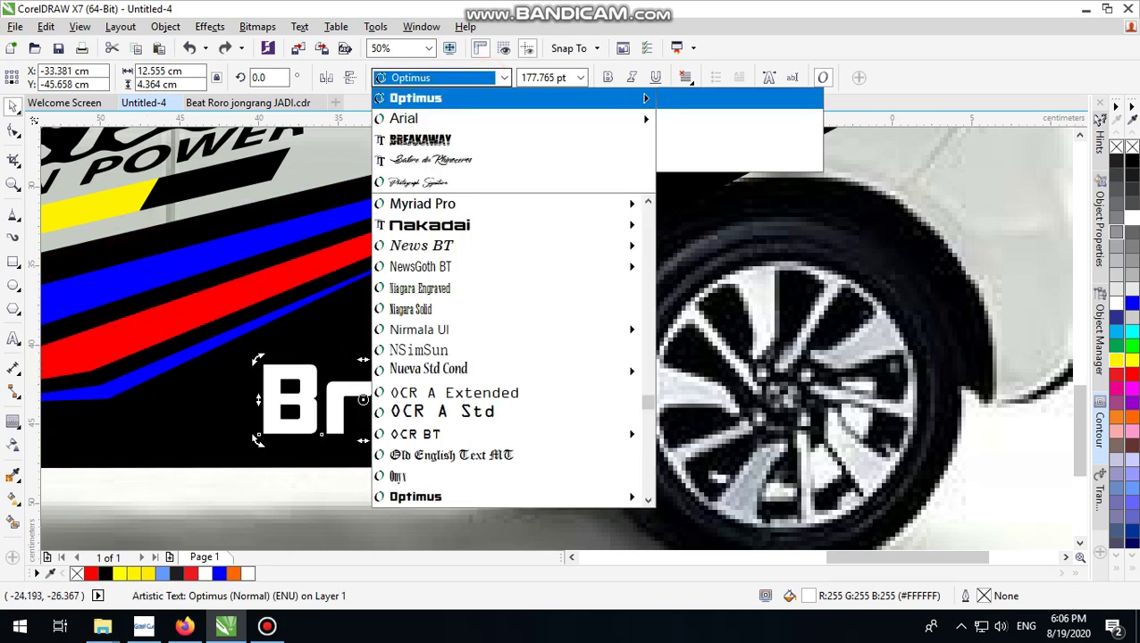
pyautogui.click(463, 224)
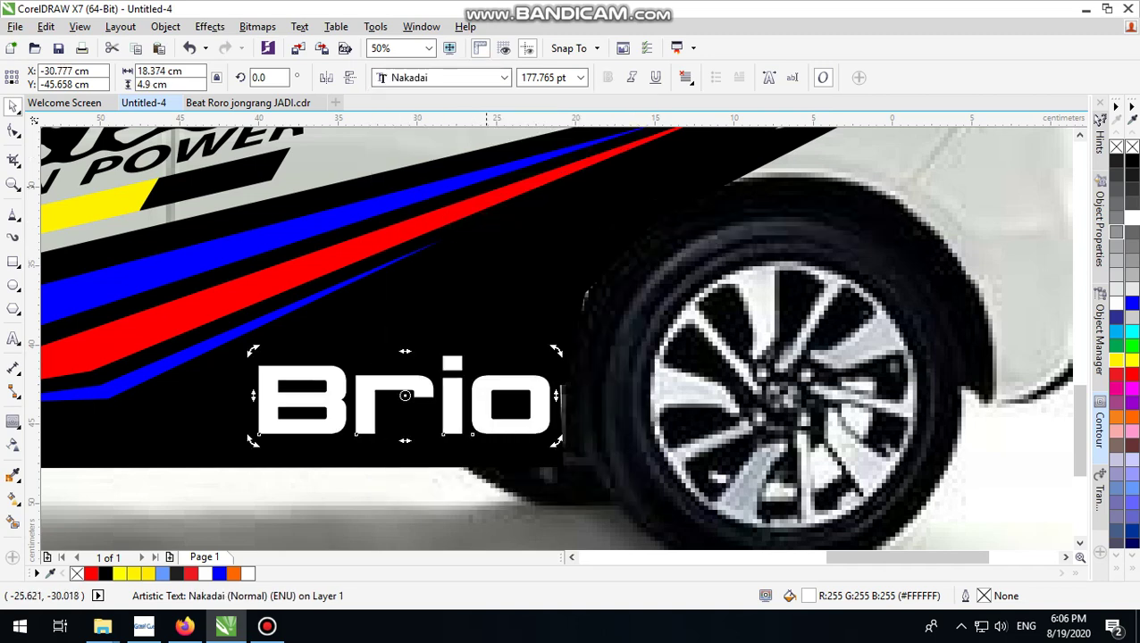
pyautogui.click(529, 377)
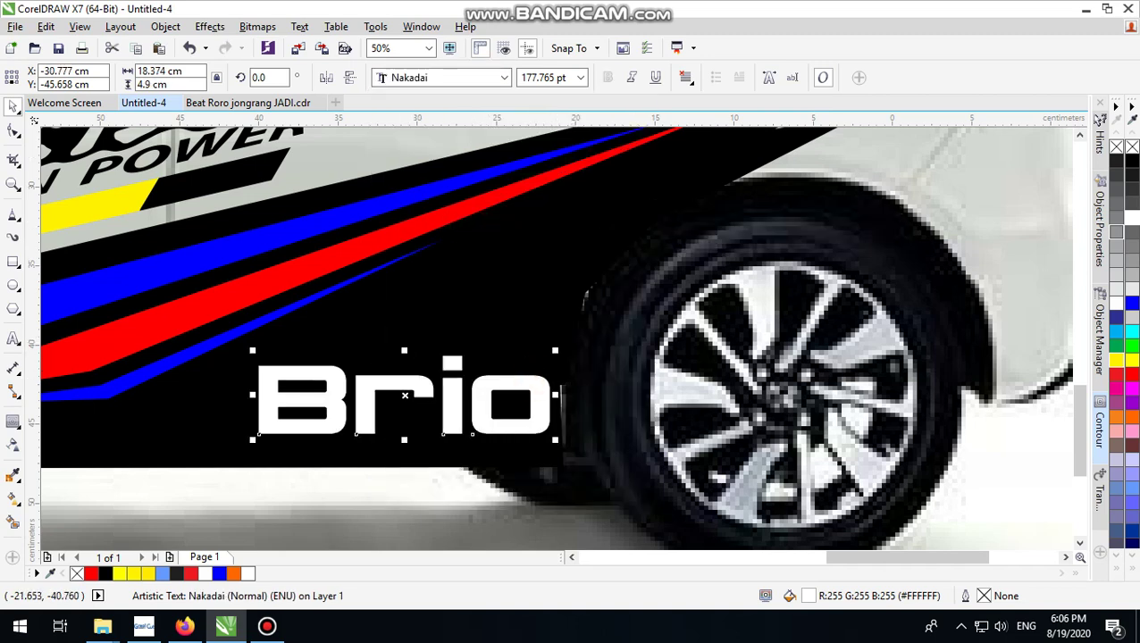
pyautogui.moveTo(556, 351); pyautogui.dragTo(453, 343)
pyautogui.moveTo(356, 409); pyautogui.dragTo(399, 346)
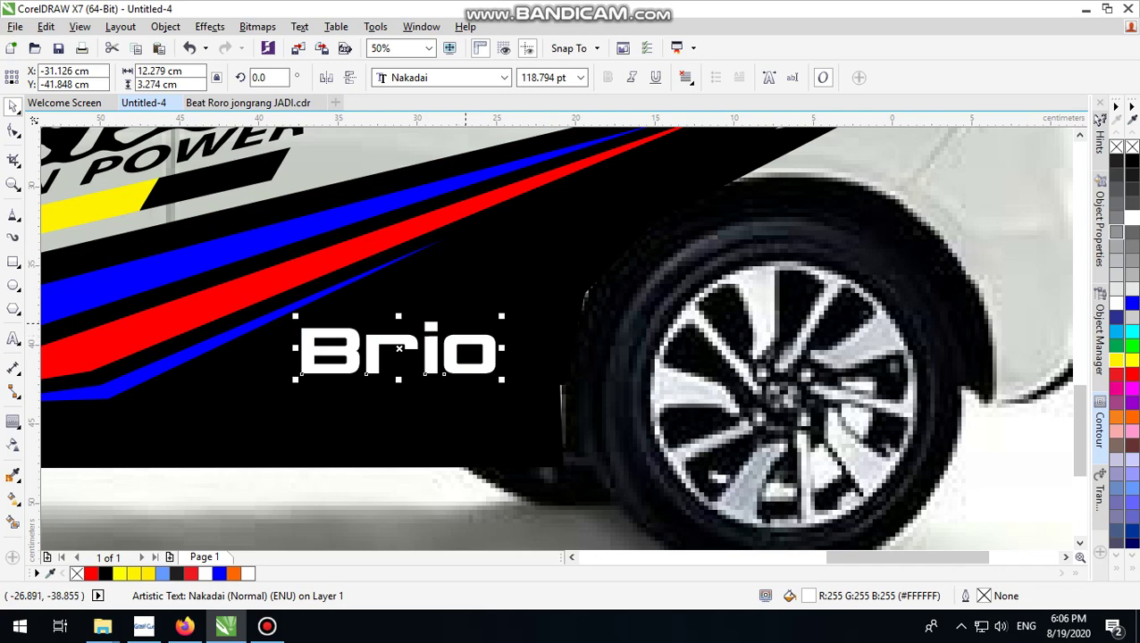
# Try to move the Mugen Power logo's black part below the car, then undo the move.
pyautogui.scroll(-2, 474, 368)
pyautogui.click(863, 275)
pyautogui.scroll(1, 447, 368)
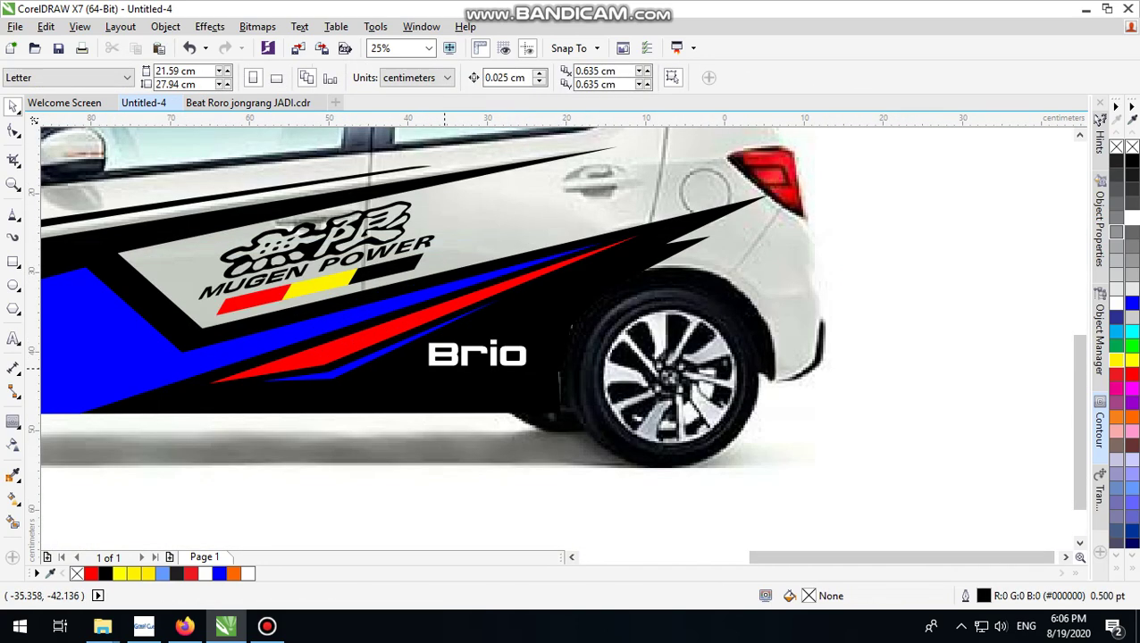
pyautogui.scroll(-2, 440, 263)
pyautogui.scroll(2, 440, 263)
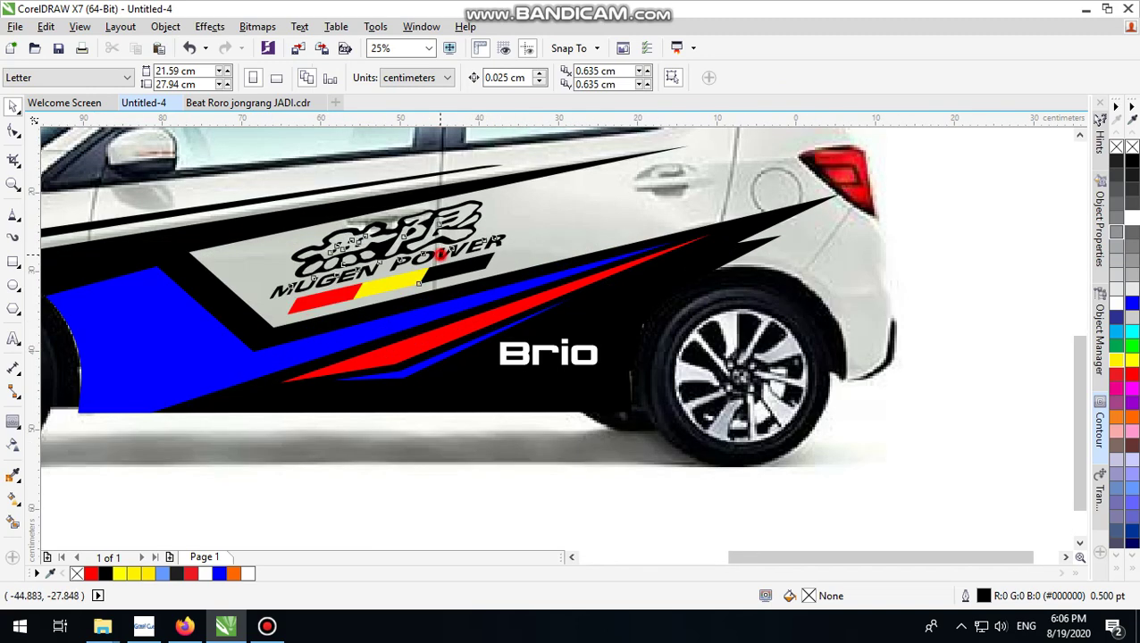
pyautogui.click(440, 263)
pyautogui.moveTo(441, 263); pyautogui.dragTo(594, 444)
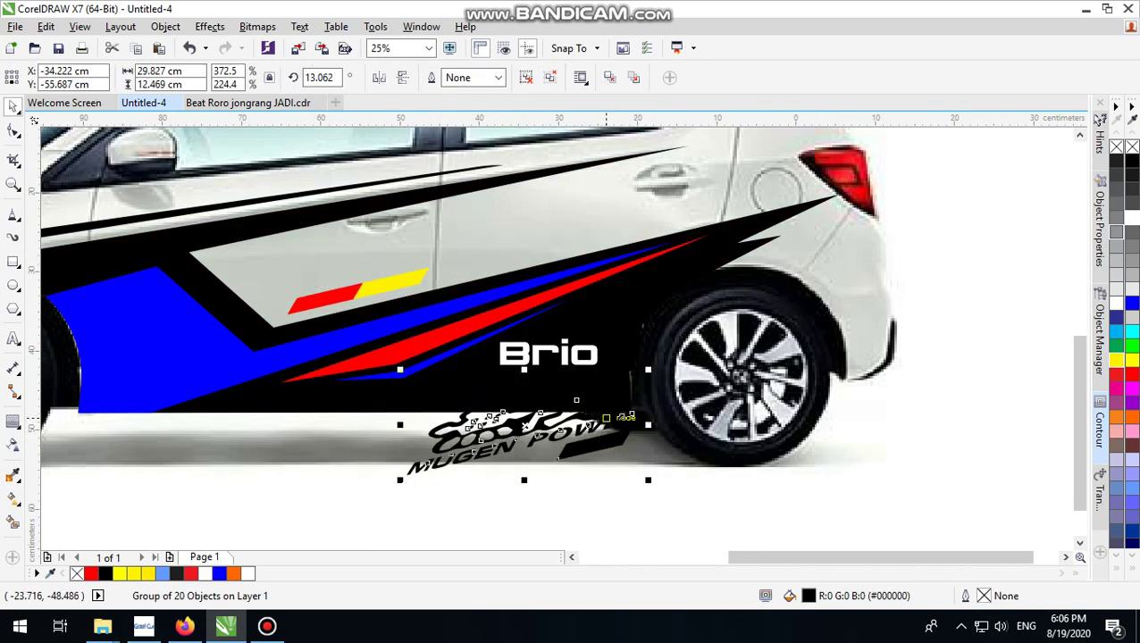
pyautogui.hotkey('ctrl', 'z')
# Group the Mugen Power lettering with its yellow and red bars and move the whole logo below the car.
pyautogui.scroll(3, 438, 250)
pyautogui.keyDown('shift'); pyautogui.click(481, 259); pyautogui.keyUp('shift')
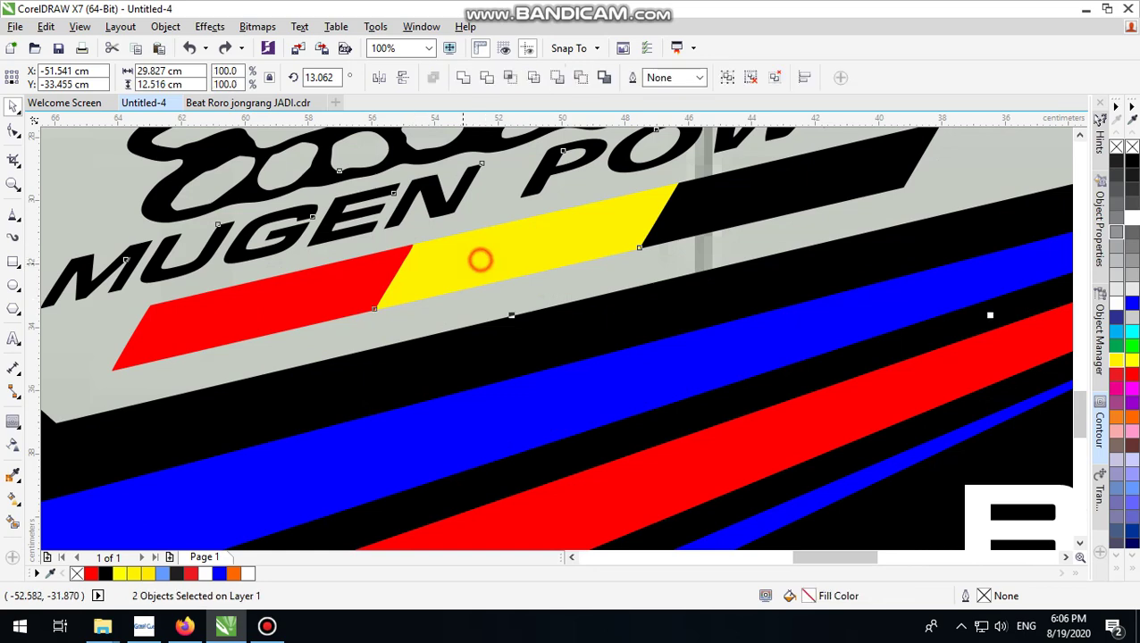
pyautogui.keyDown('shift'); pyautogui.click(320, 265); pyautogui.keyUp('shift')
pyautogui.scroll(-3, 536, 259)
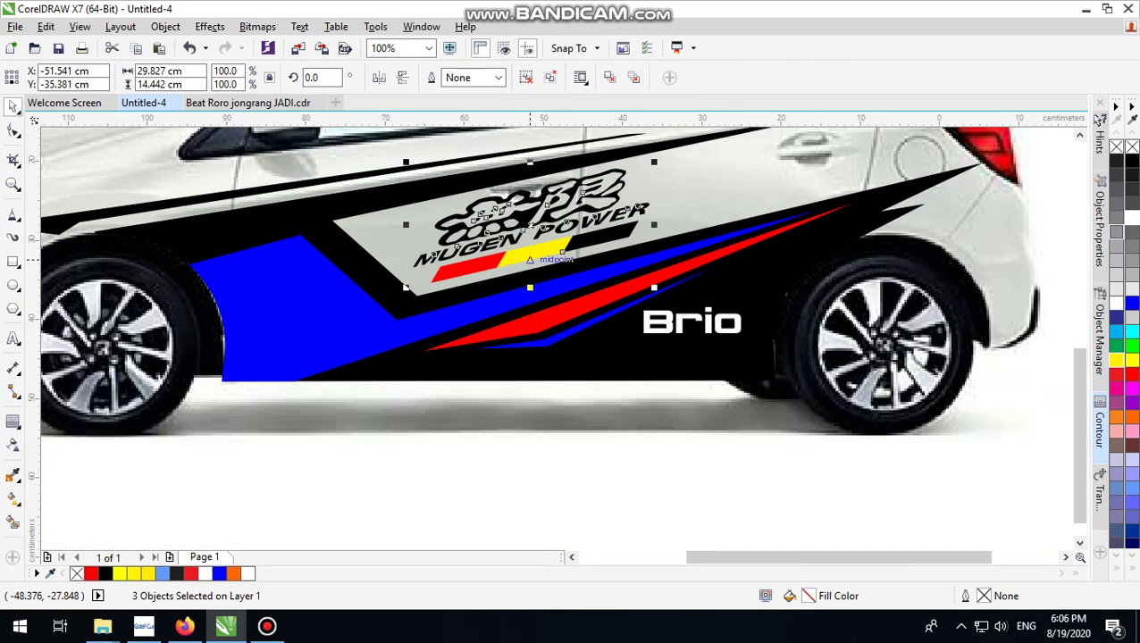
pyautogui.hotkey('ctrl', 'g')
pyautogui.moveTo(733, 211); pyautogui.dragTo(624, 500)
pyautogui.click(776, 501)
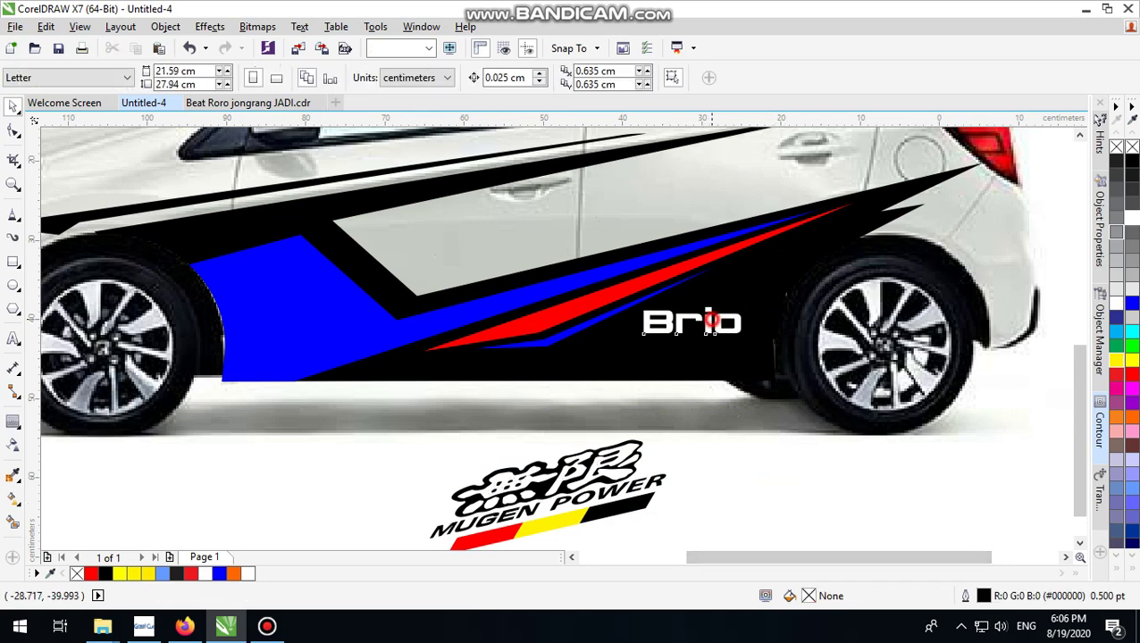
# Move the white Brio text onto the grey door panel and enlarge it to about 42.5 × 11.3 cm.
pyautogui.click(712, 320)
pyautogui.moveTo(692, 321); pyautogui.dragTo(507, 229)
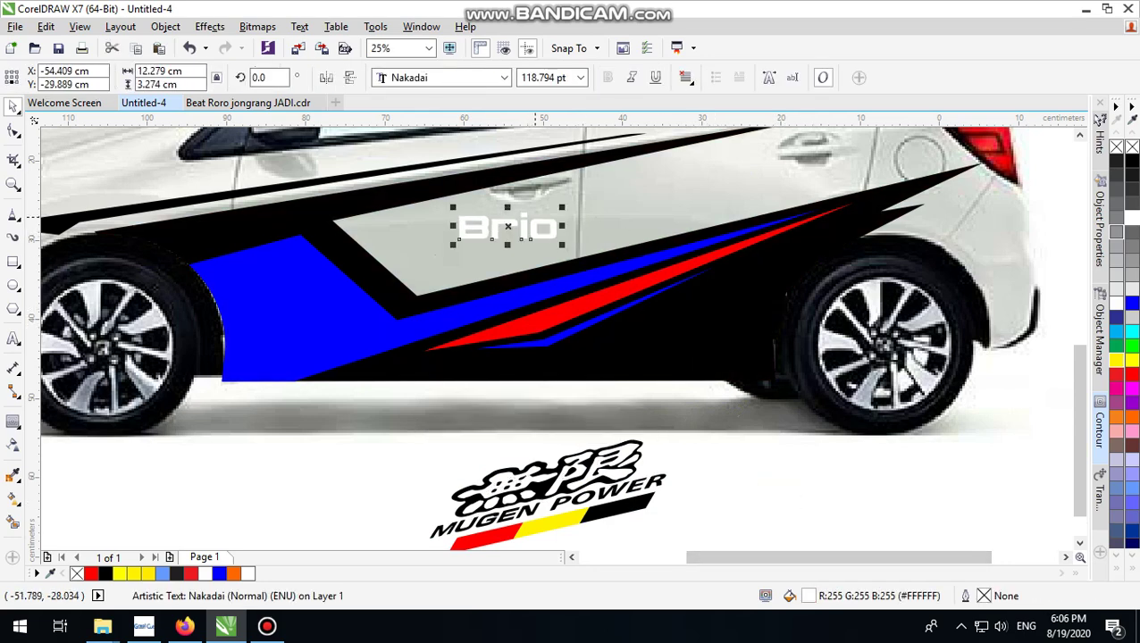
pyautogui.scroll(1, 644, 198)
pyautogui.scroll(-1, 719, 294)
pyautogui.moveTo(583, 236); pyautogui.dragTo(816, 181)
pyautogui.click(654, 206)
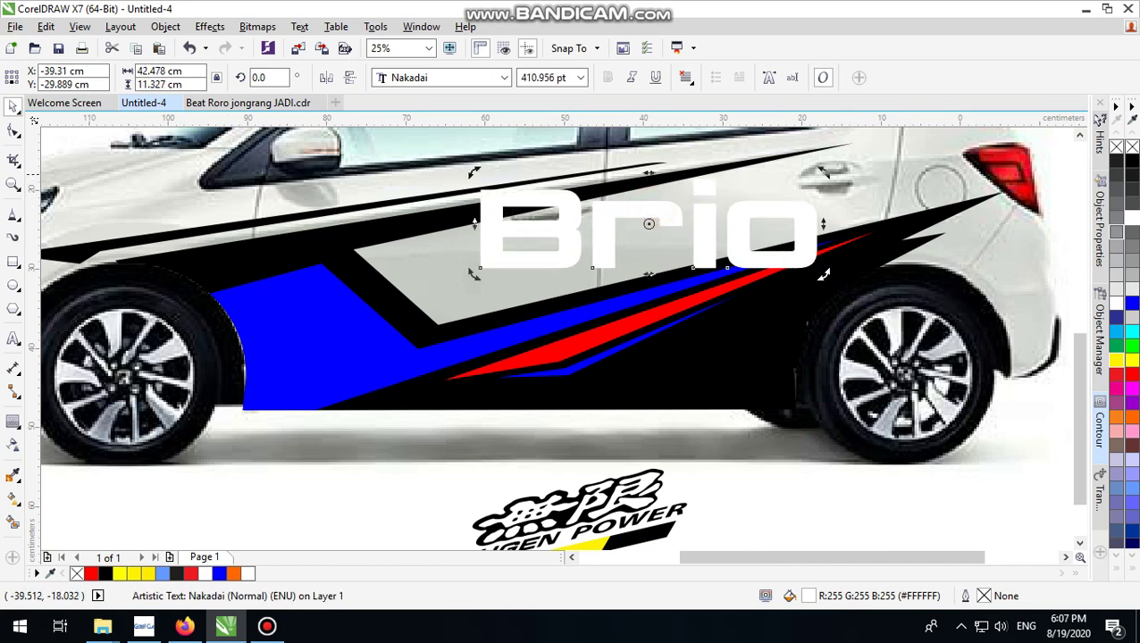
# Retype the lowercase letters of the Brio text so it reads BRIO in capitals.
pyautogui.click(13, 338)
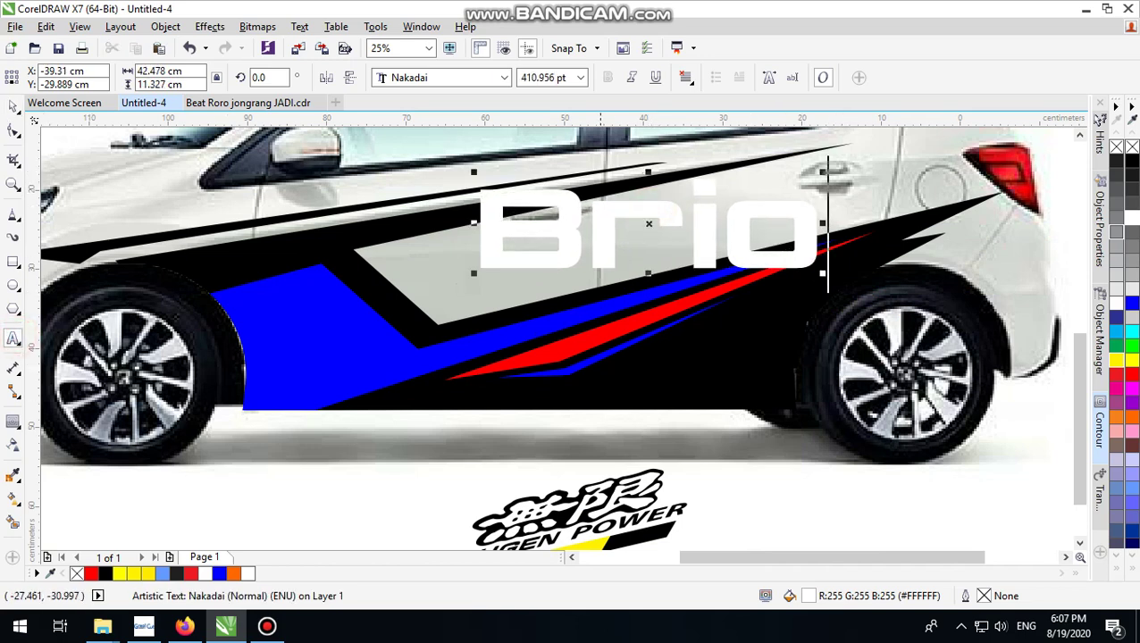
pyautogui.moveTo(592, 224); pyautogui.dragTo(825, 224)
pyautogui.write('R')
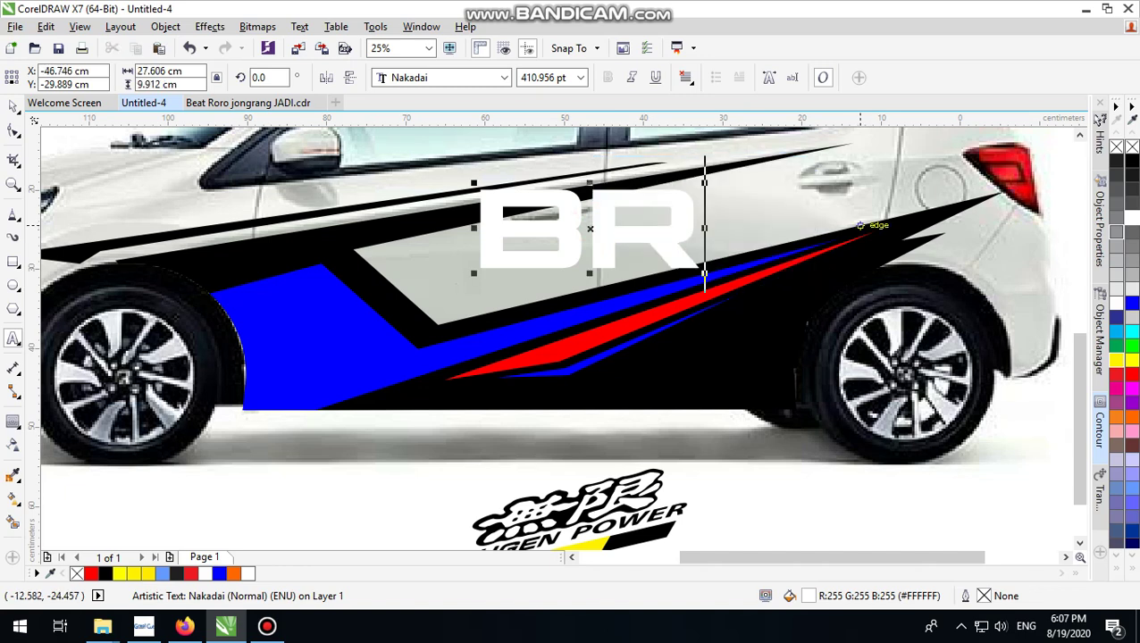
pyautogui.write('IO')
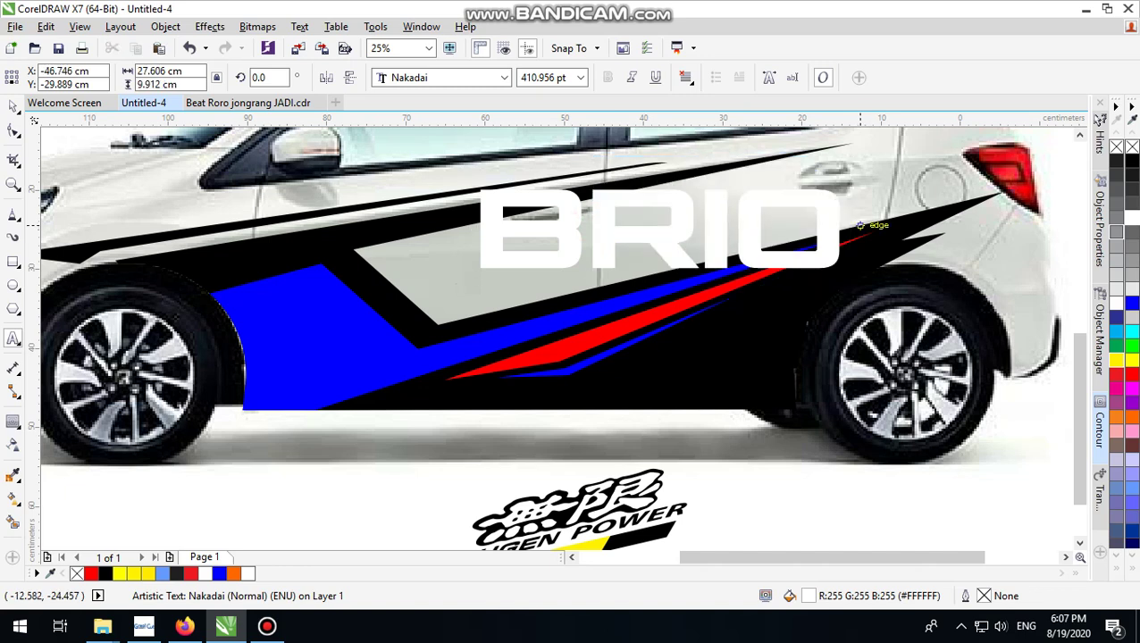
pyautogui.click(12, 106)
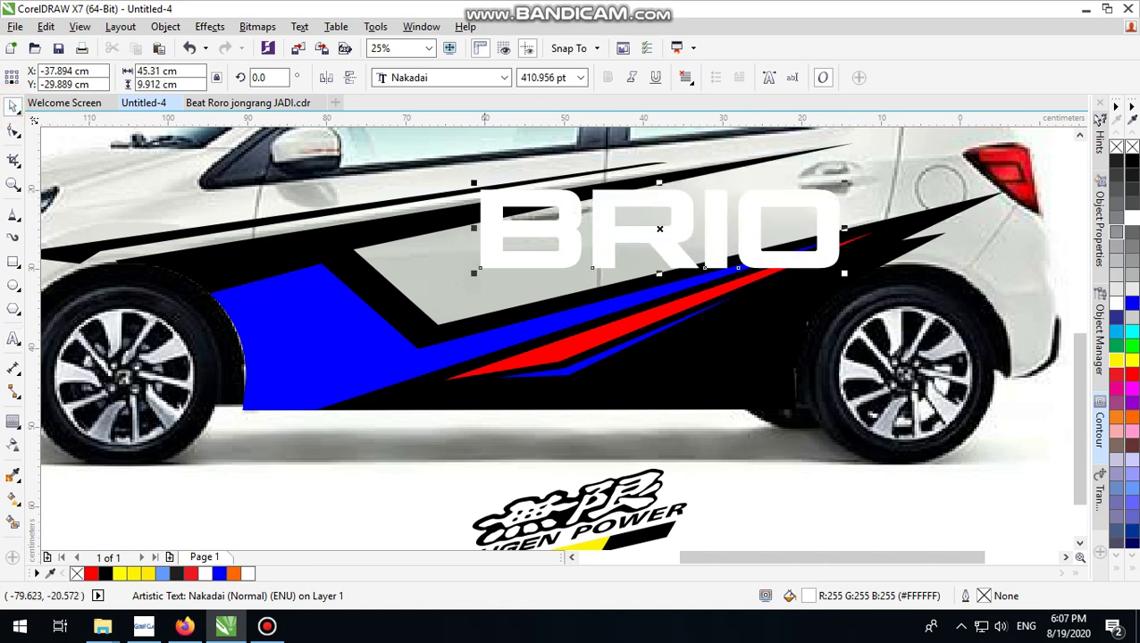
# Flatten the BRIO text to about 7.8 cm high and slant it to the right.
pyautogui.click(682, 203)
pyautogui.moveTo(659, 184); pyautogui.dragTo(675, 209)
pyautogui.click(680, 193)
pyautogui.click(674, 208)
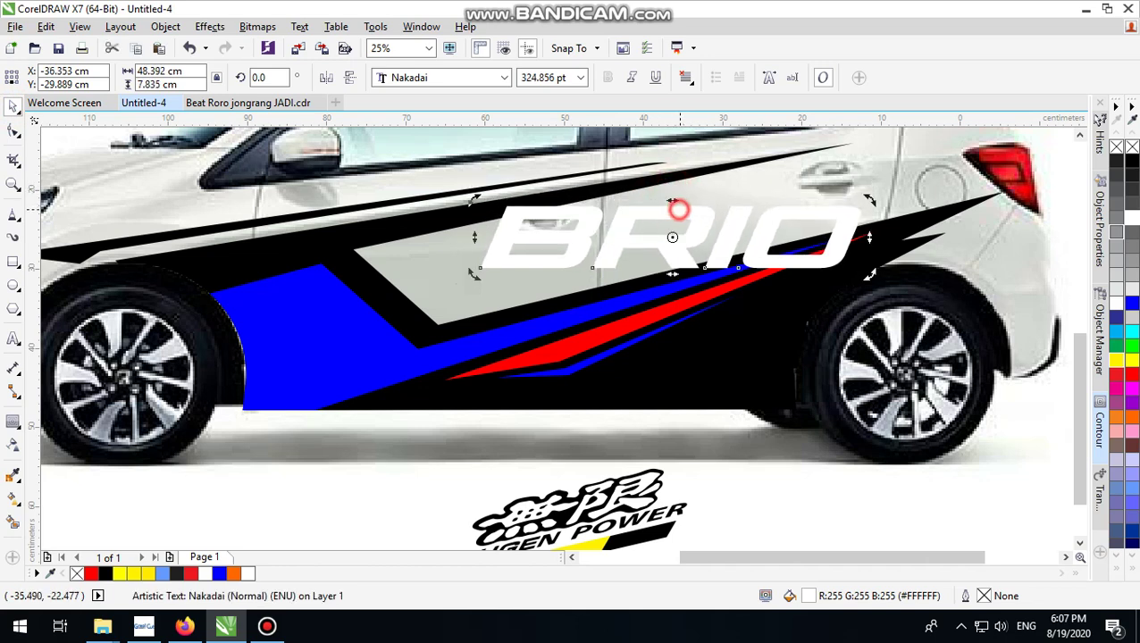
# Try rotating the BRIO text about 12.4°, undo it, and flatten the text to about 6.4 cm high.
pyautogui.moveTo(869, 198); pyautogui.dragTo(859, 161)
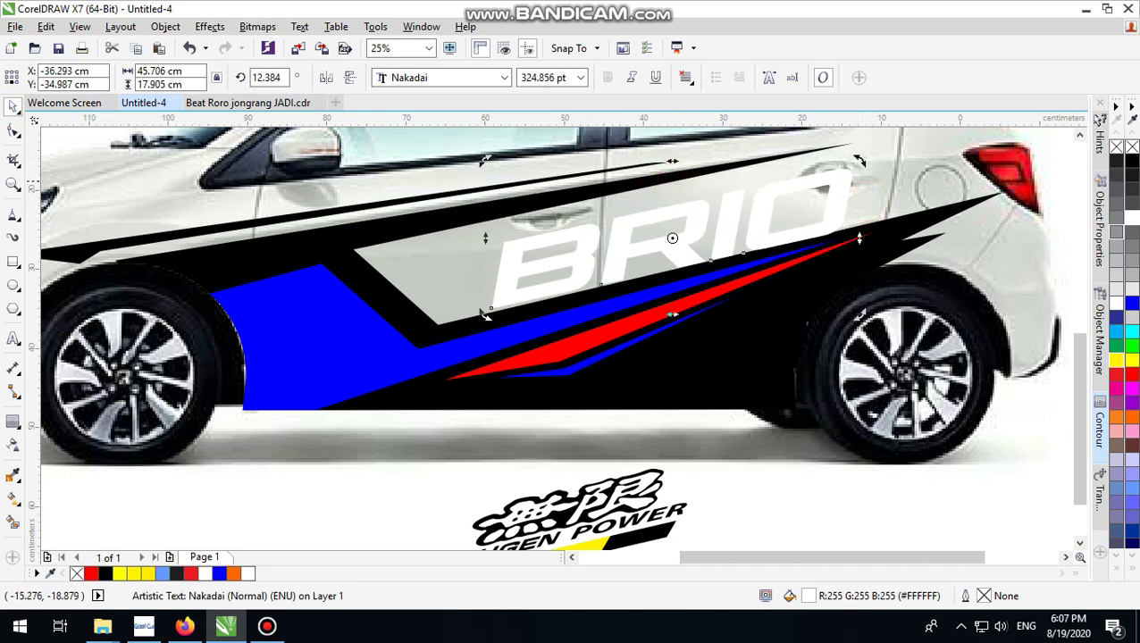
pyautogui.hotkey('ctrl', 'z')
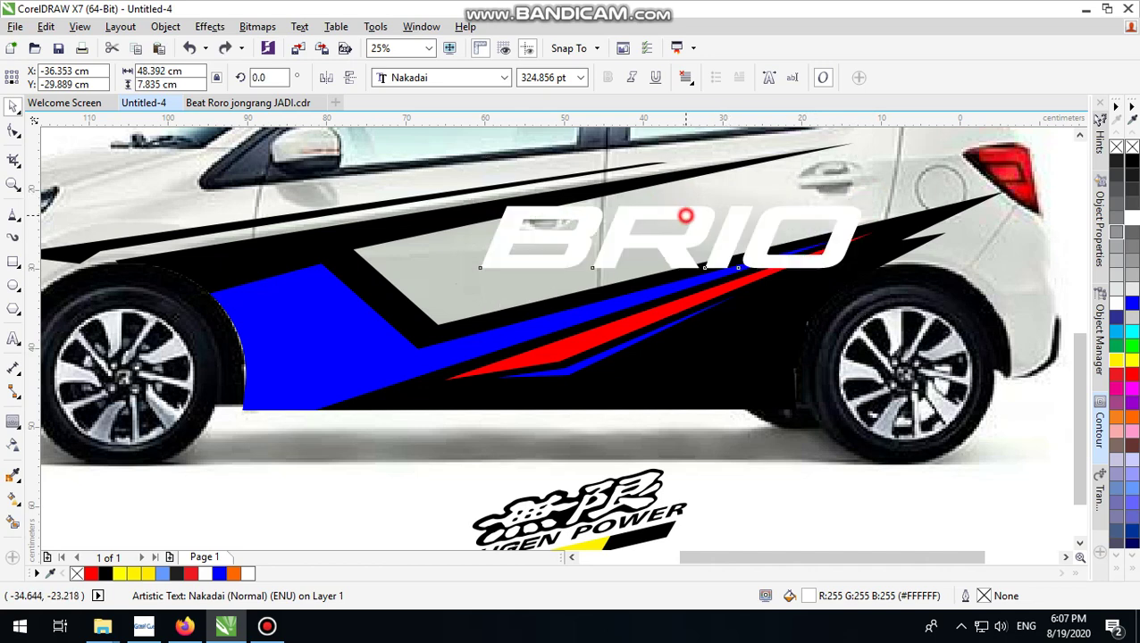
pyautogui.click(672, 196)
pyautogui.moveTo(672, 195); pyautogui.dragTo(671, 207)
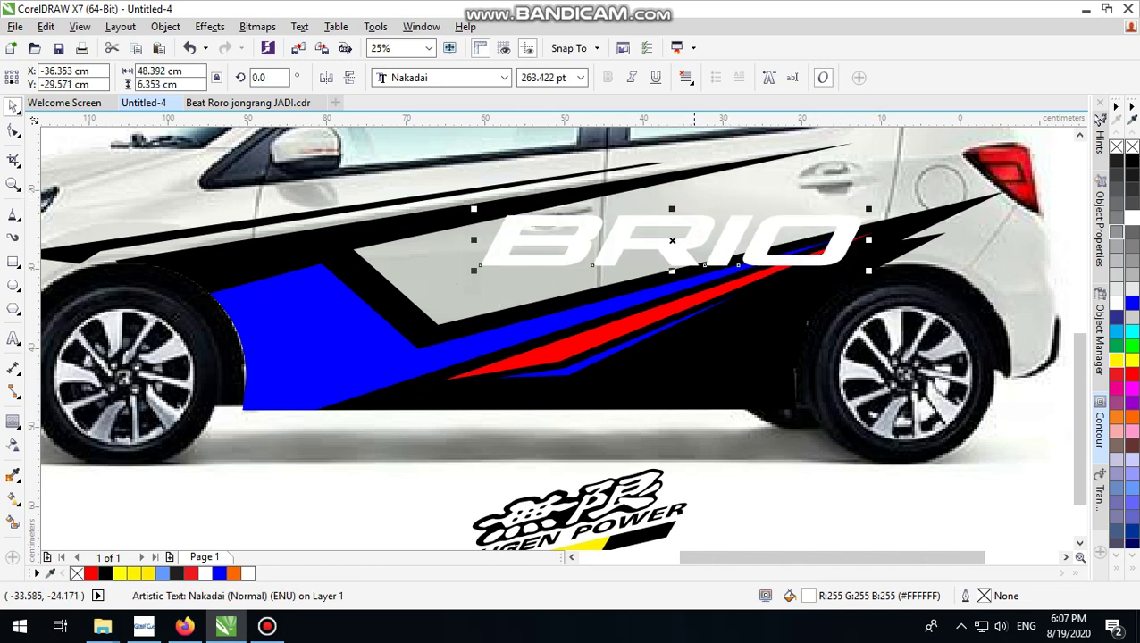
# Rotate the BRIO text about 13.1° to follow the stripes and enlarge it over the door panel to about 53.6 × 19.9 cm.
pyautogui.click(867, 203)
pyautogui.click(849, 222)
pyautogui.click(849, 226)
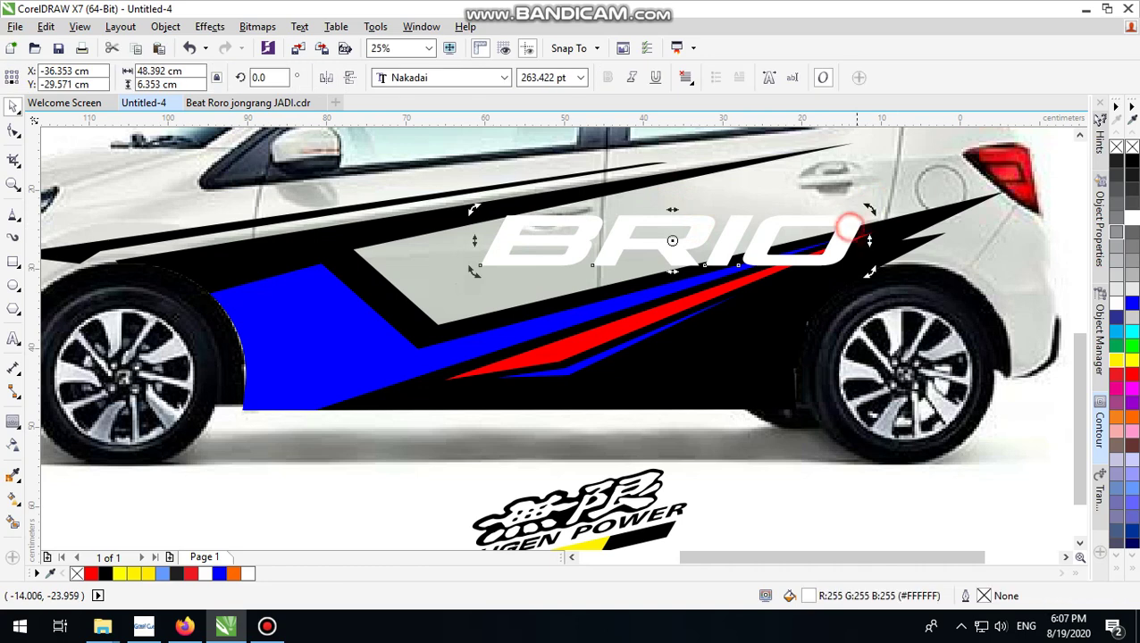
pyautogui.moveTo(868, 204); pyautogui.dragTo(860, 167)
pyautogui.click(762, 220)
pyautogui.moveTo(763, 221); pyautogui.dragTo(728, 209)
pyautogui.moveTo(826, 169); pyautogui.dragTo(895, 165)
# Lower the Mugen Power logo clear of the car and fill its black lettering and bar group white.
pyautogui.scroll(-2, 804, 277)
pyautogui.scroll(2, 749, 408)
pyautogui.moveTo(848, 474); pyautogui.dragTo(420, 342)
pyautogui.click(784, 454)
pyautogui.click(726, 405)
pyautogui.click(726, 404)
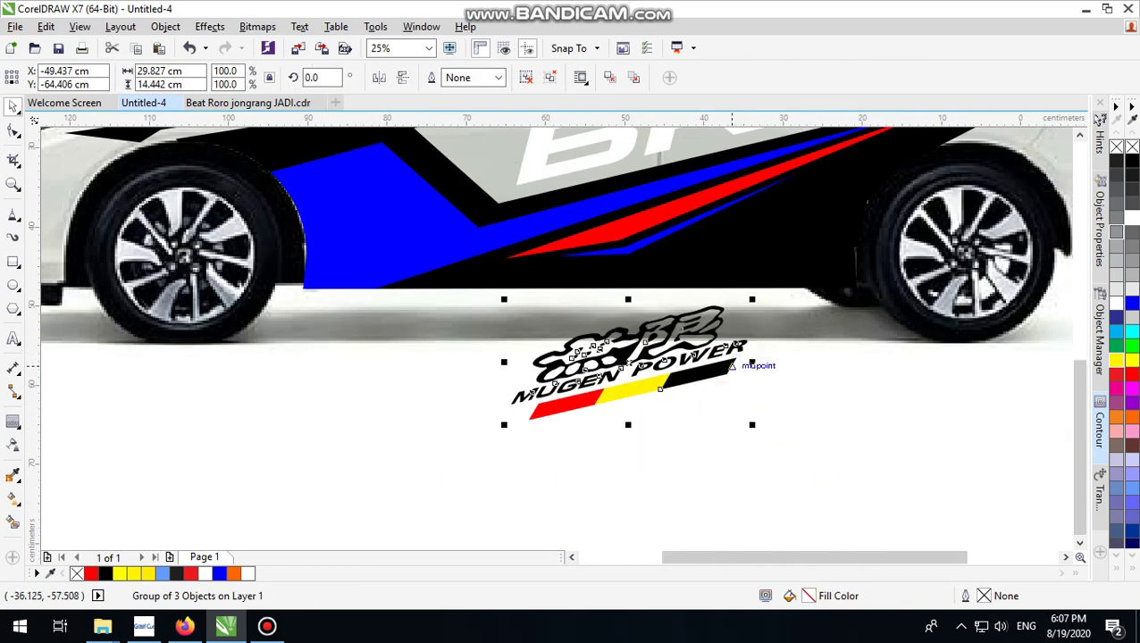
pyautogui.keyDown('ctrl'); pyautogui.click(728, 411); pyautogui.keyUp('ctrl')
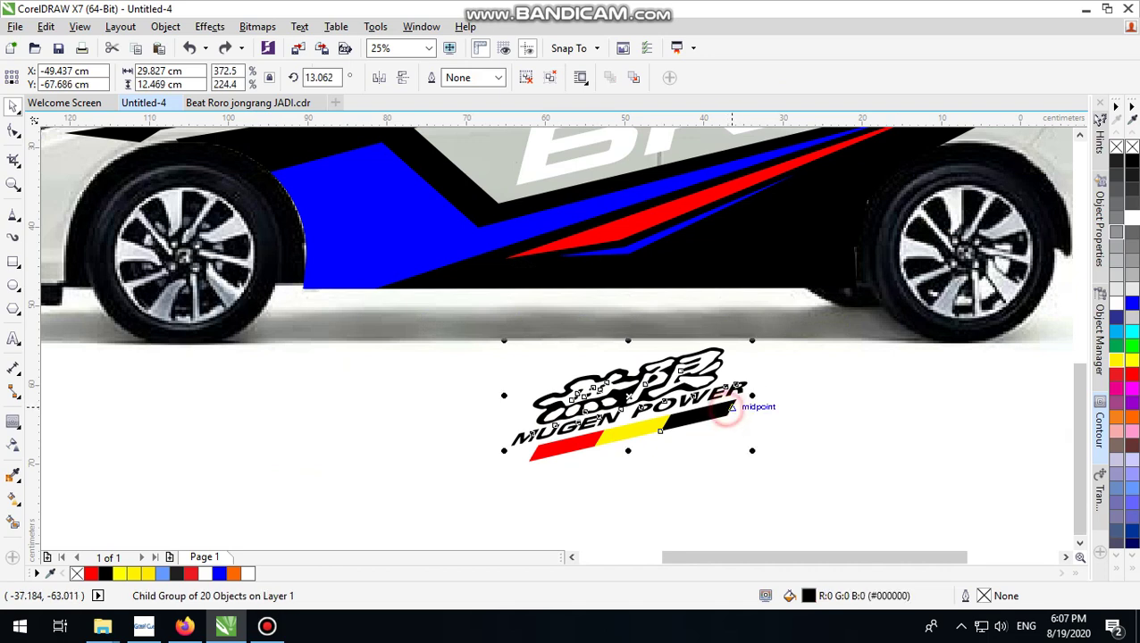
pyautogui.click(1132, 216)
# Place the Mugen Power logo on the black area ahead of the rear wheel, skew it level, and shrink it to fit.
pyautogui.moveTo(869, 456); pyautogui.dragTo(413, 365)
pyautogui.click(604, 394)
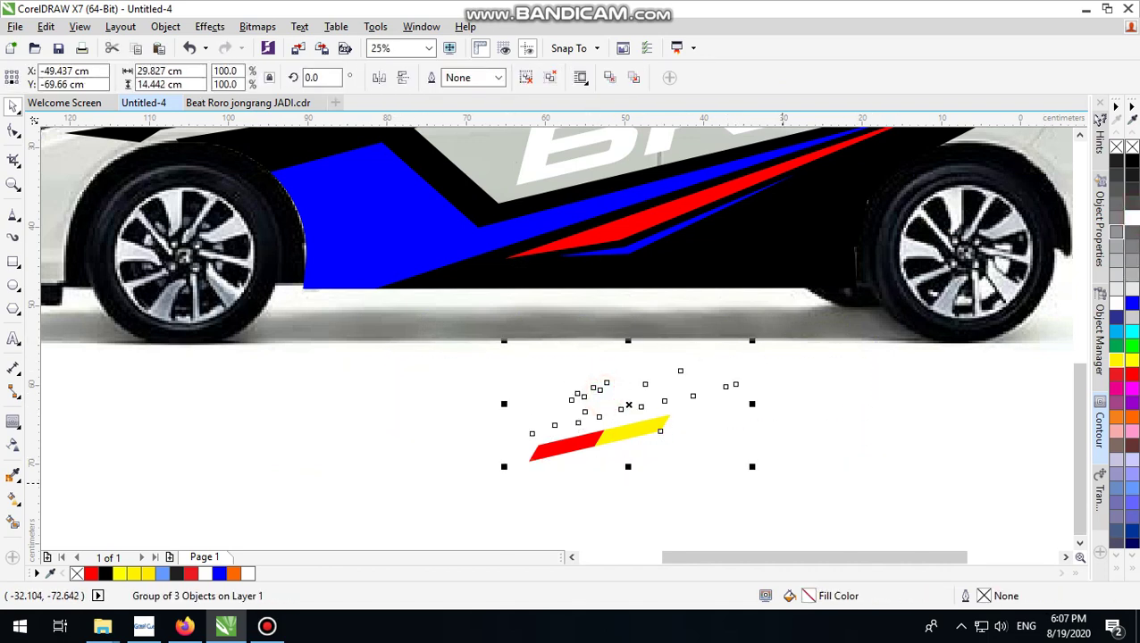
pyautogui.moveTo(799, 480); pyautogui.dragTo(522, 326)
pyautogui.moveTo(671, 388); pyautogui.dragTo(783, 227)
pyautogui.moveTo(859, 190); pyautogui.dragTo(861, 225)
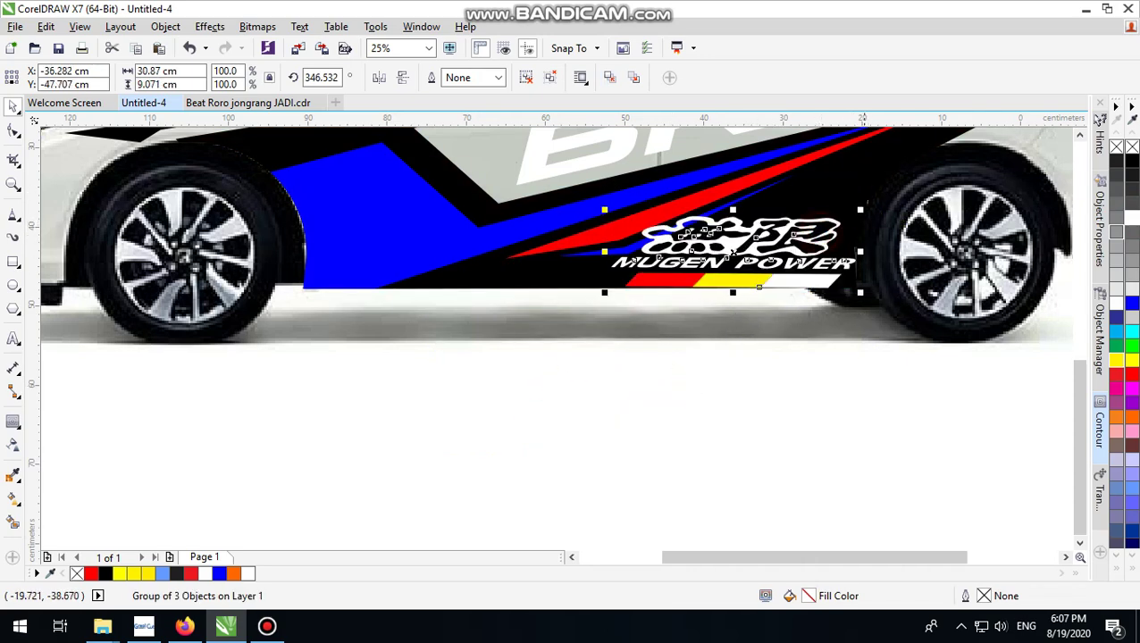
pyautogui.scroll(2, 759, 248)
pyautogui.moveTo(759, 249); pyautogui.dragTo(855, 227)
pyautogui.scroll(-2, 749, 345)
pyautogui.click(766, 412)
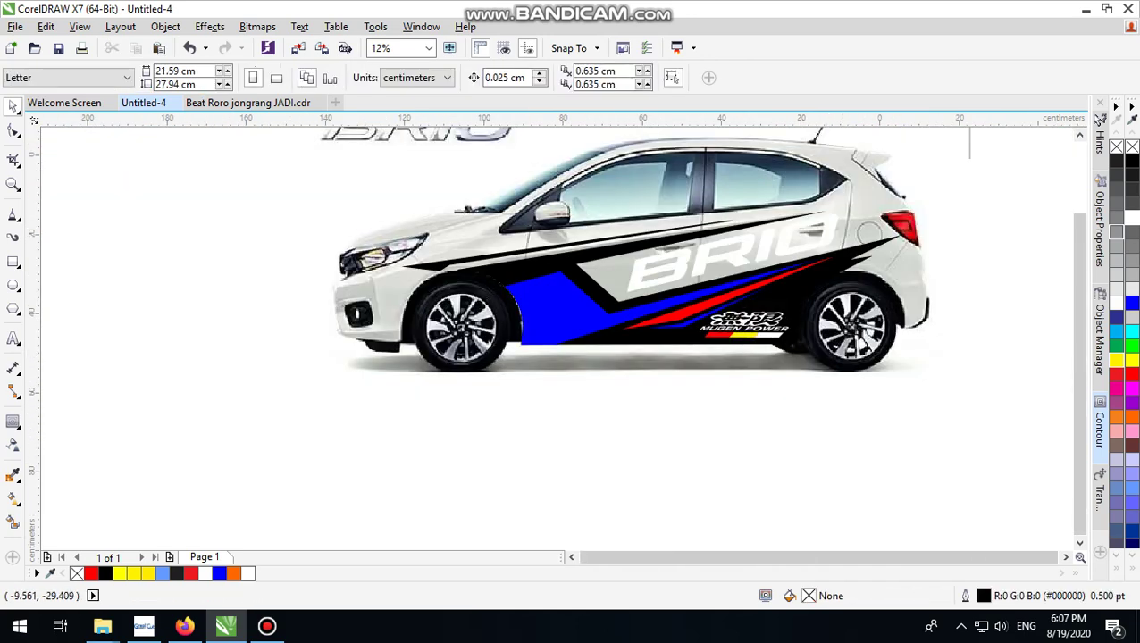
# Fill the BRIO text red and shrink it to about 49.1 × 18.2 cm over the door panel.
pyautogui.scroll(1, 846, 264)
pyautogui.scroll(-1, 664, 424)
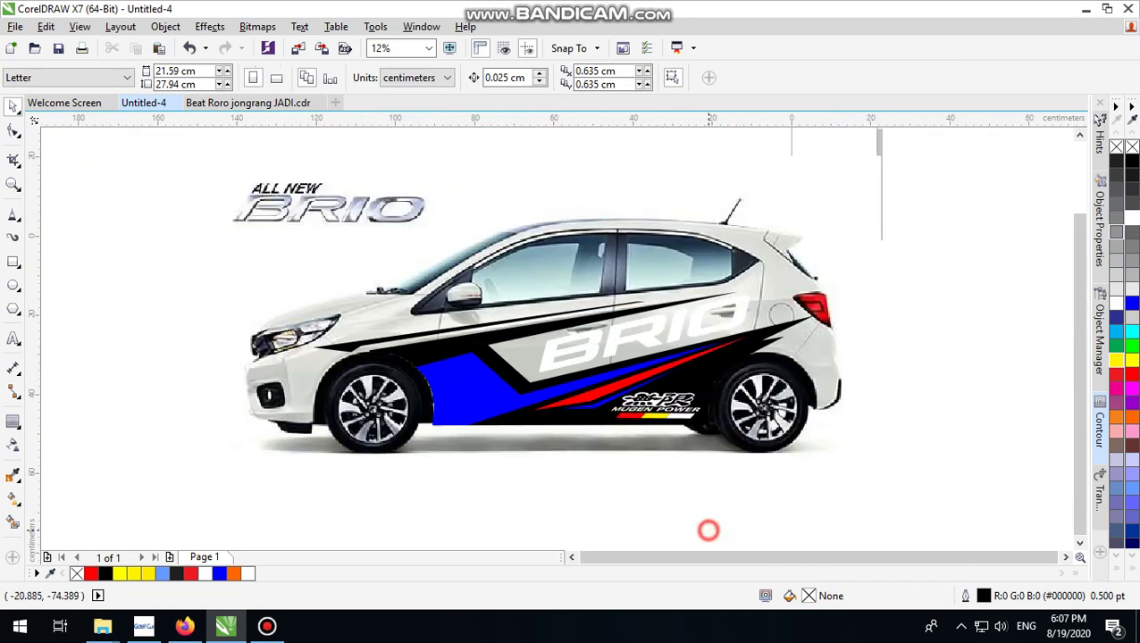
pyautogui.click(725, 327)
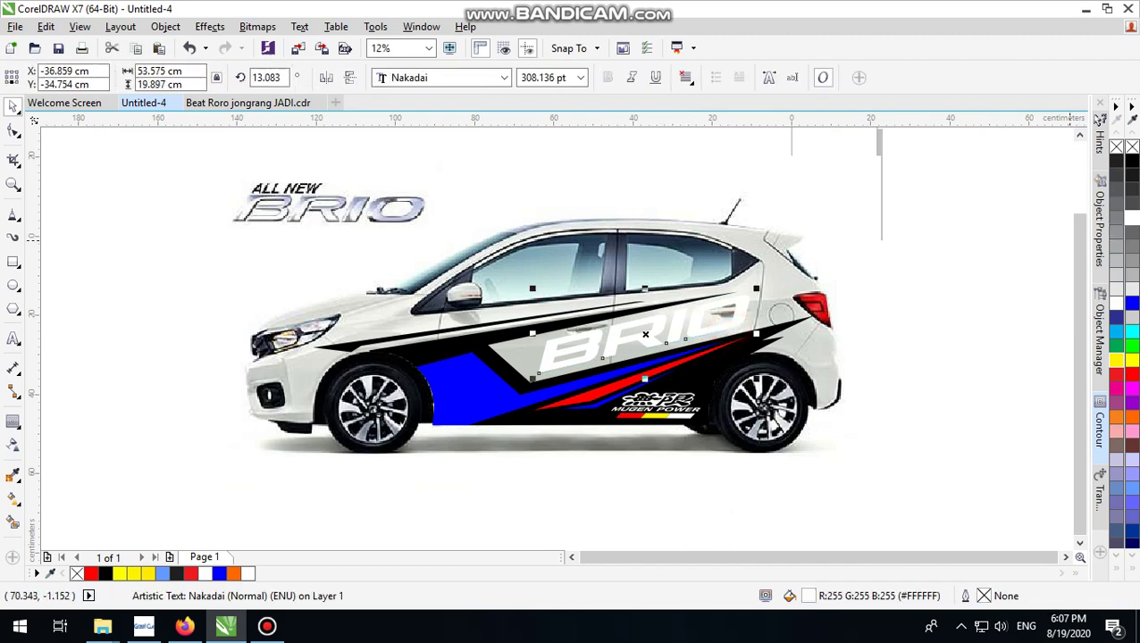
pyautogui.click(1127, 376)
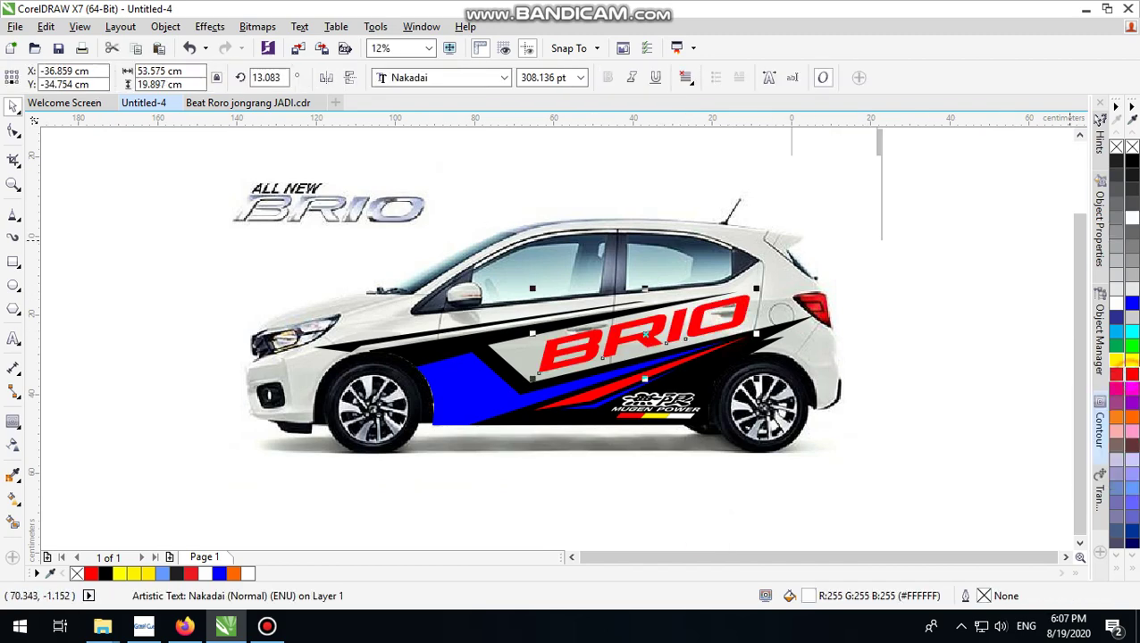
pyautogui.click(957, 274)
pyautogui.scroll(1, 733, 340)
pyautogui.click(640, 308)
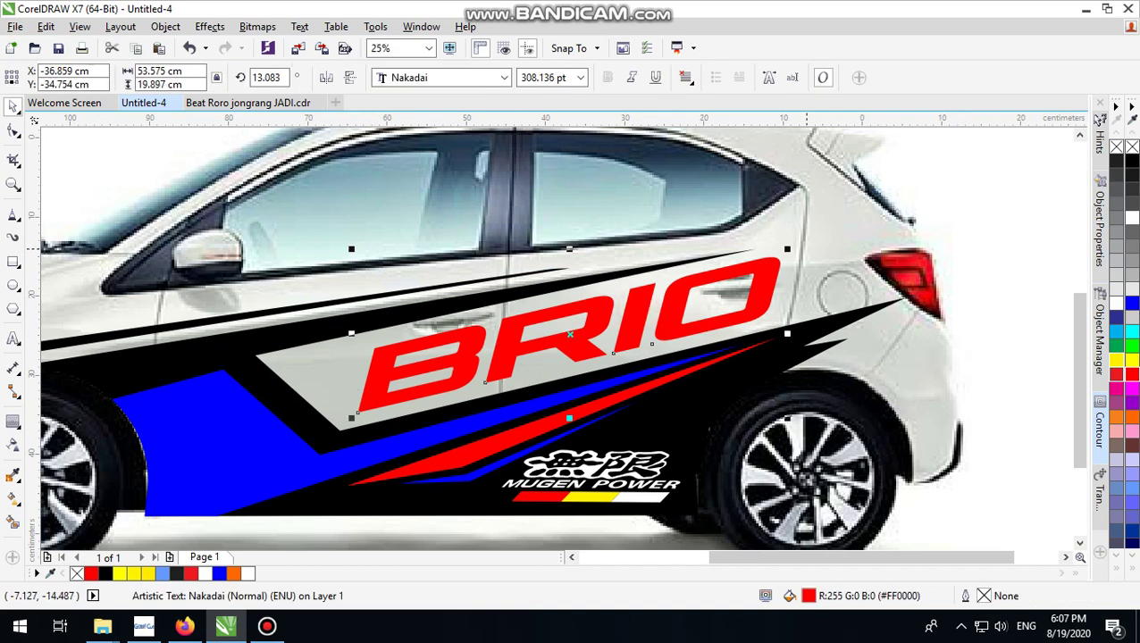
pyautogui.moveTo(787, 249); pyautogui.dragTo(639, 297)
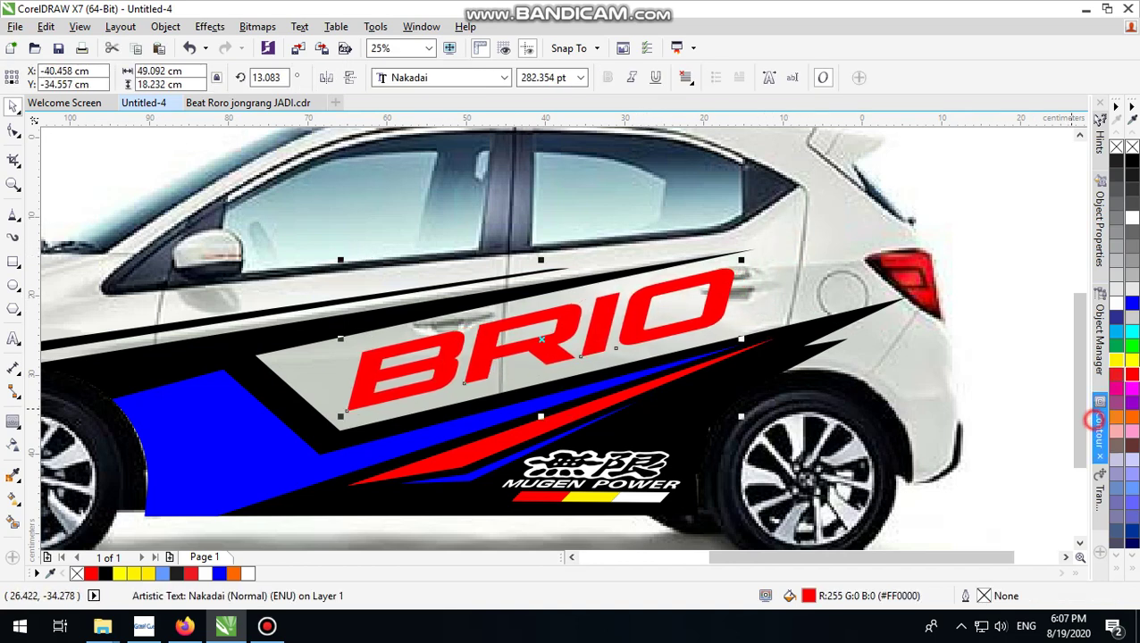
# Apply a one-step dark outside contour to the BRIO text and set its offset to 1.093 cm.
pyautogui.click(1094, 420)
pyautogui.click(1055, 413)
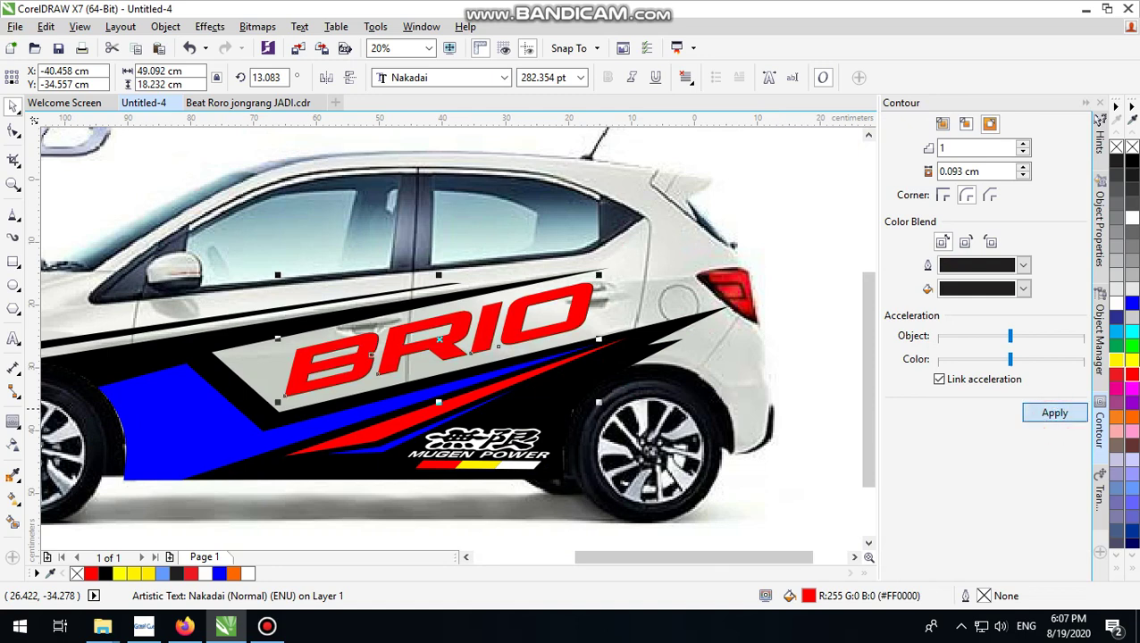
pyautogui.click(1024, 166)
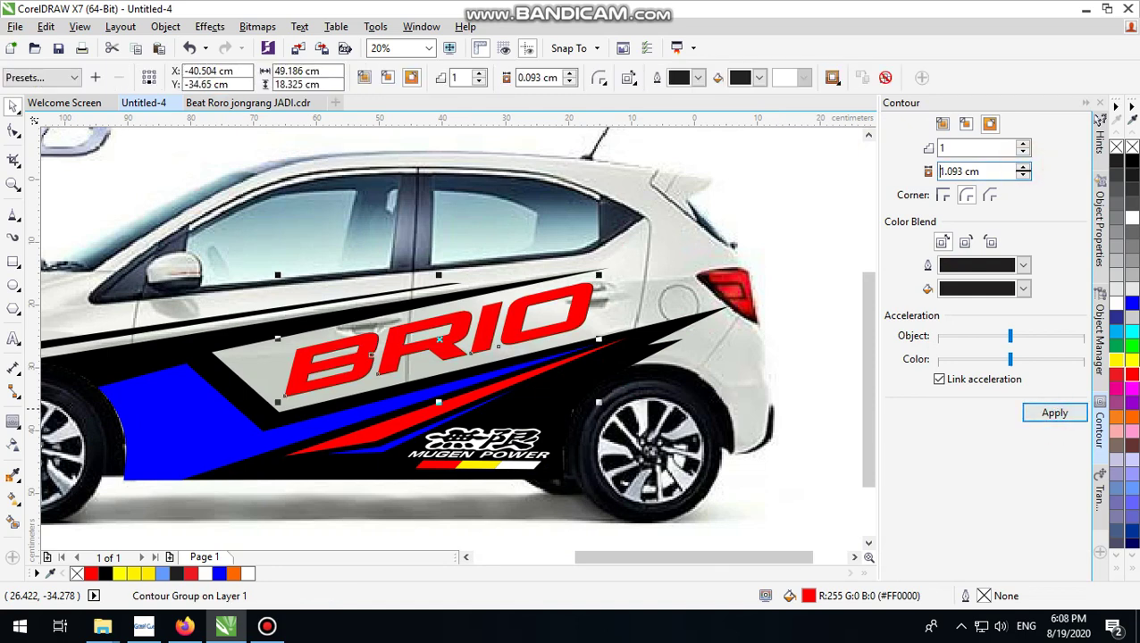
pyautogui.click(1055, 413)
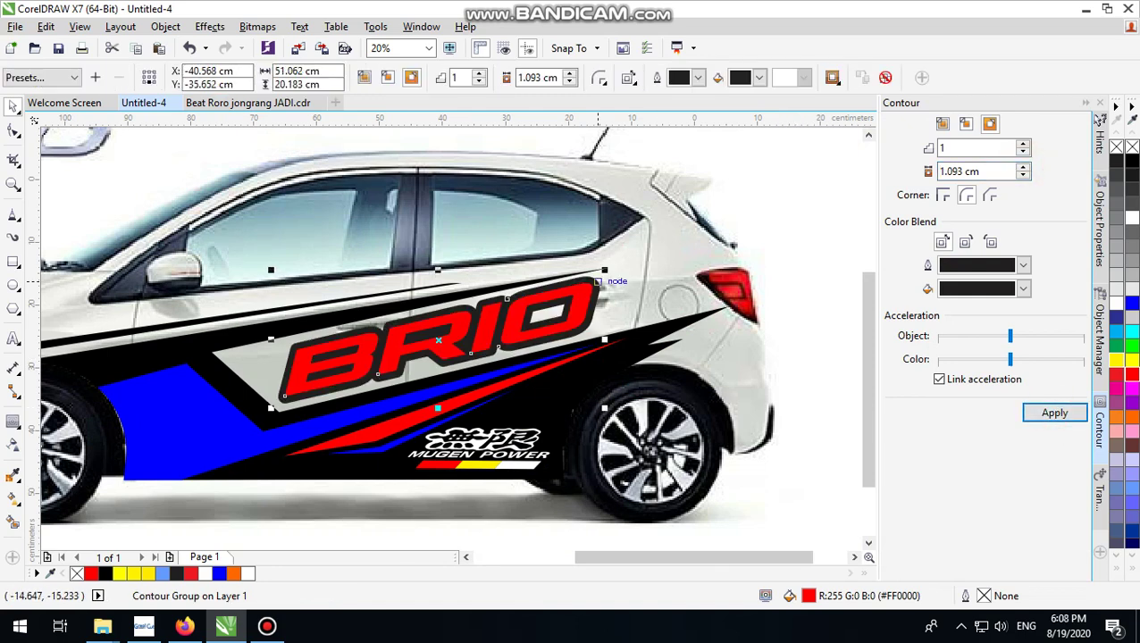
# Shrink the contoured BRIO text to about 48.7 × 19.3 cm and set the contour offset to 0.593 cm.
pyautogui.moveTo(605, 269)
pyautogui.mouseDown()
pyautogui.moveTo(585, 284)
pyautogui.moveTo(593, 282)
pyautogui.mouseUp()
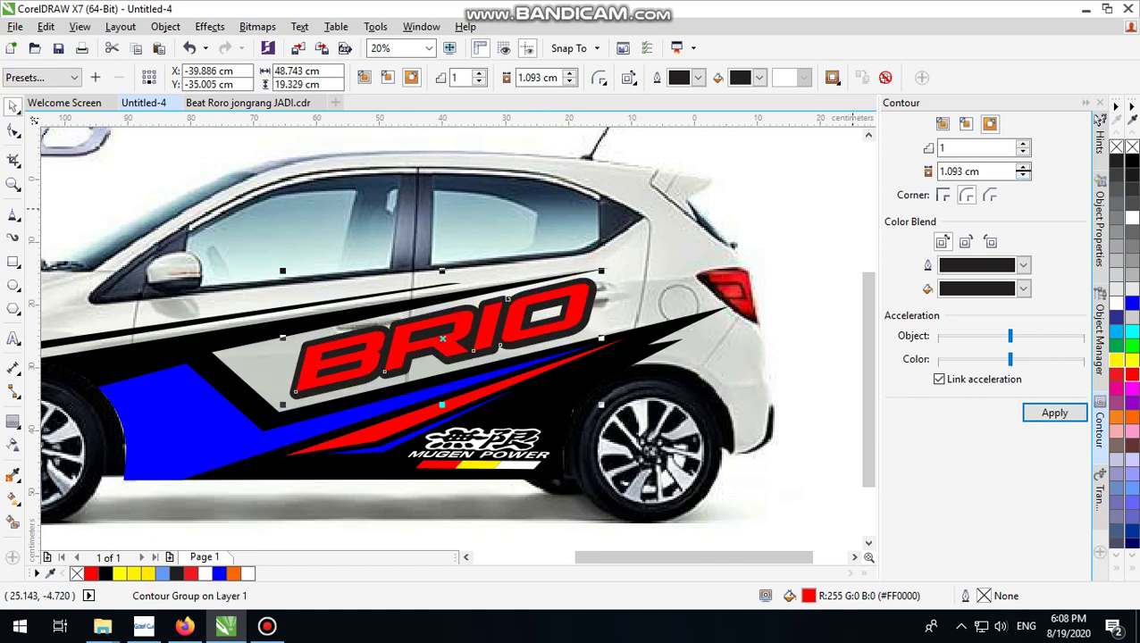
pyautogui.click(1023, 176)
pyautogui.click(1077, 412)
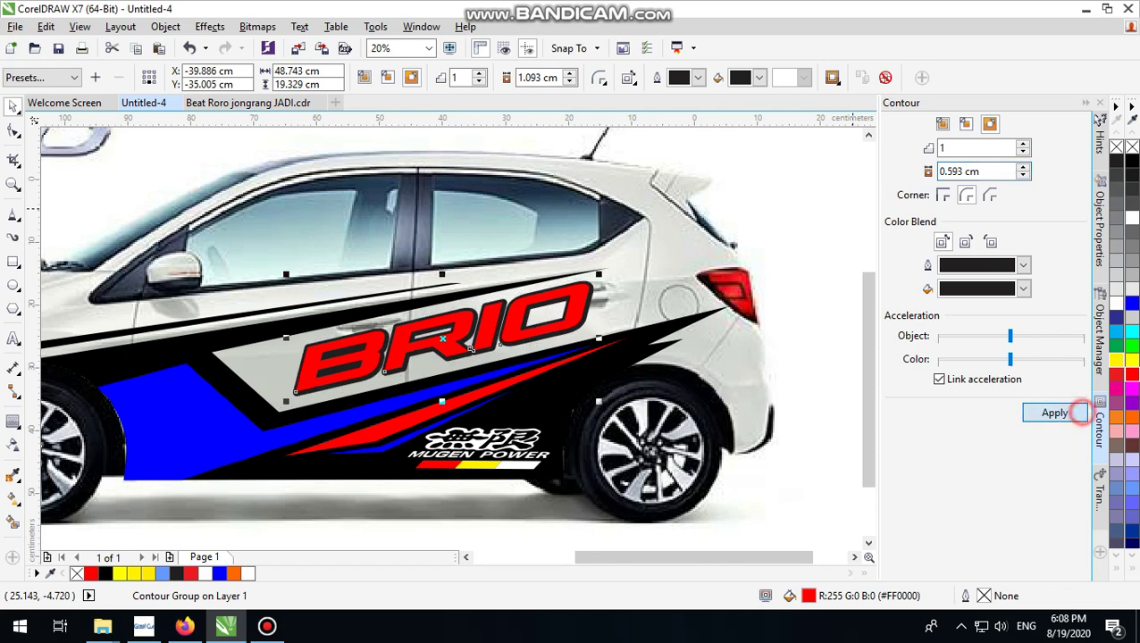
# Break the contour apart from the BRIO text and shift the dark contour shape about 1 cm to the right.
pyautogui.click(165, 26)
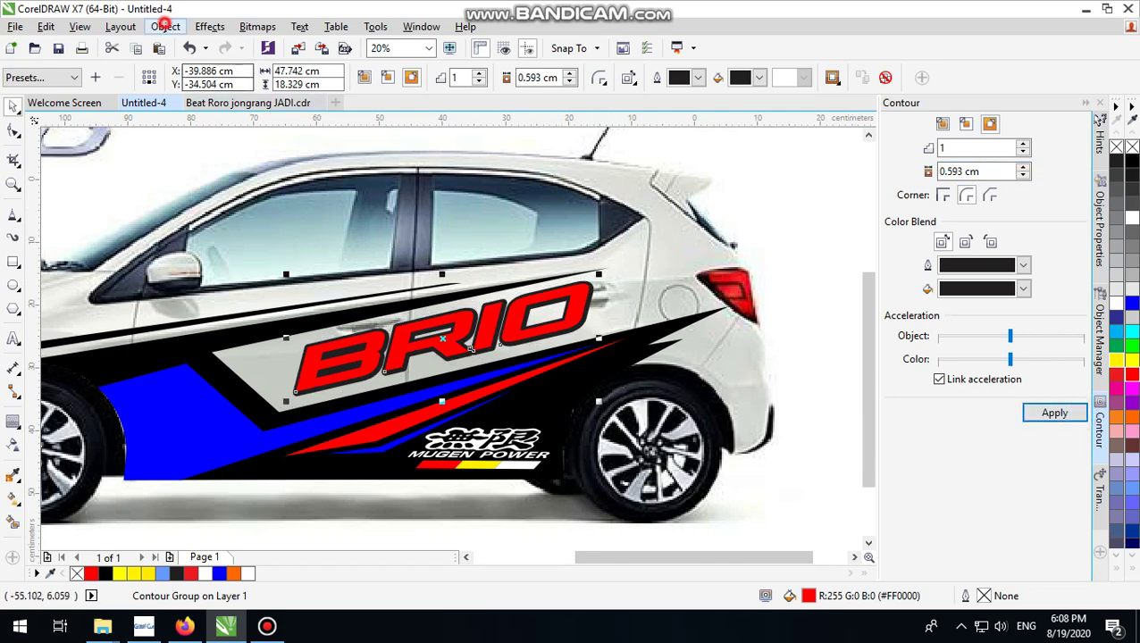
pyautogui.click(209, 274)
pyautogui.click(841, 161)
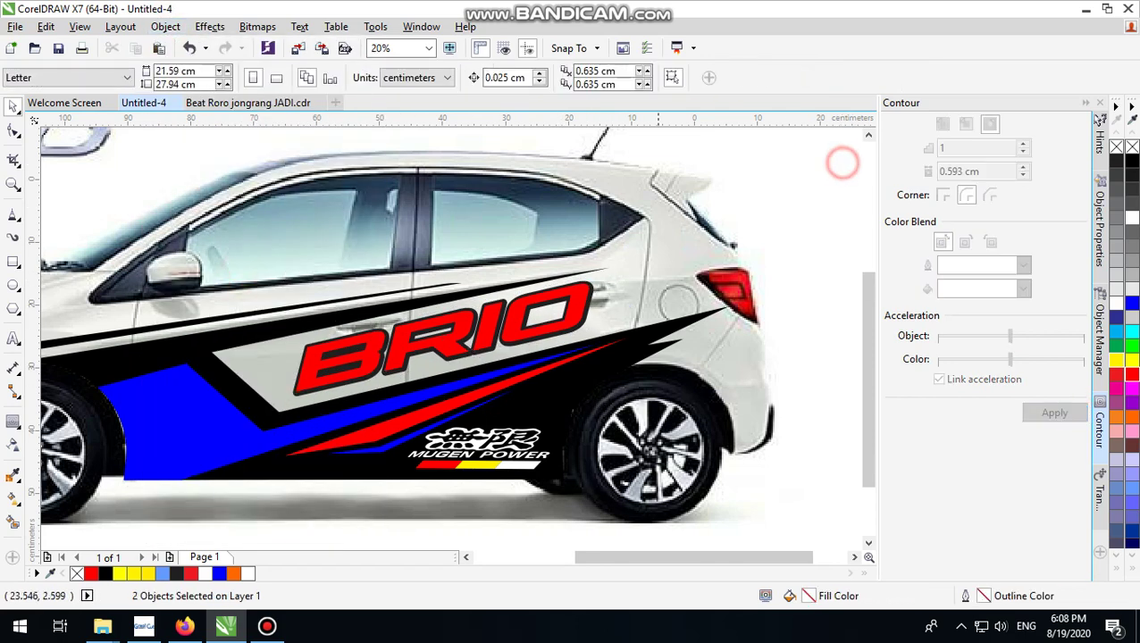
pyautogui.scroll(2, 564, 301)
pyautogui.moveTo(665, 253); pyautogui.dragTo(688, 249)
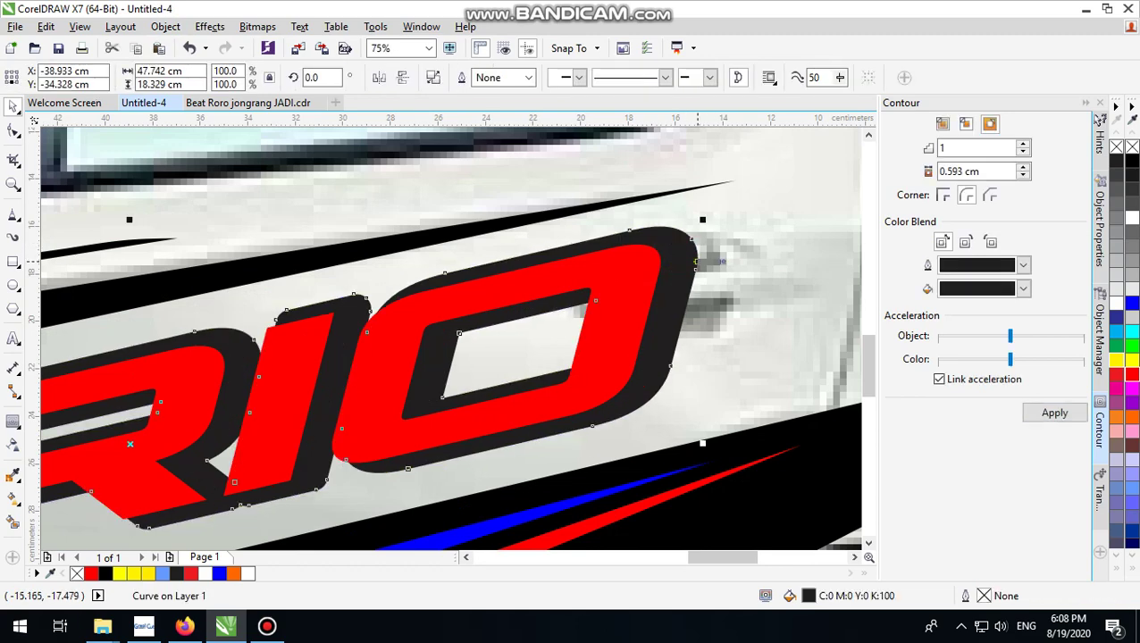
# Undo the contour shape's shift and fill the contour behind the BRIO text with black (R:0 G:0 B:0).
pyautogui.hotkey('ctrl', 'z')
pyautogui.click(1131, 162)
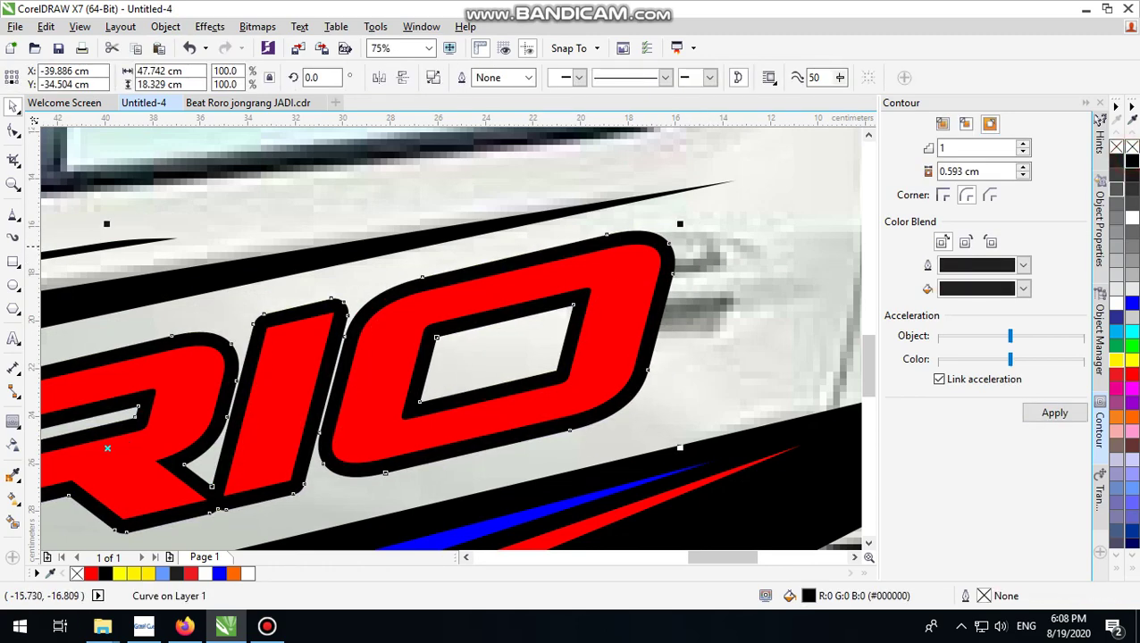
# Place a copy of the black contour about 1.8 cm right and 1.2 cm up, and send it back one level.
pyautogui.moveTo(659, 236); pyautogui.dragTo(702, 206)
pyautogui.hotkey('ctrl', 'pagedown')
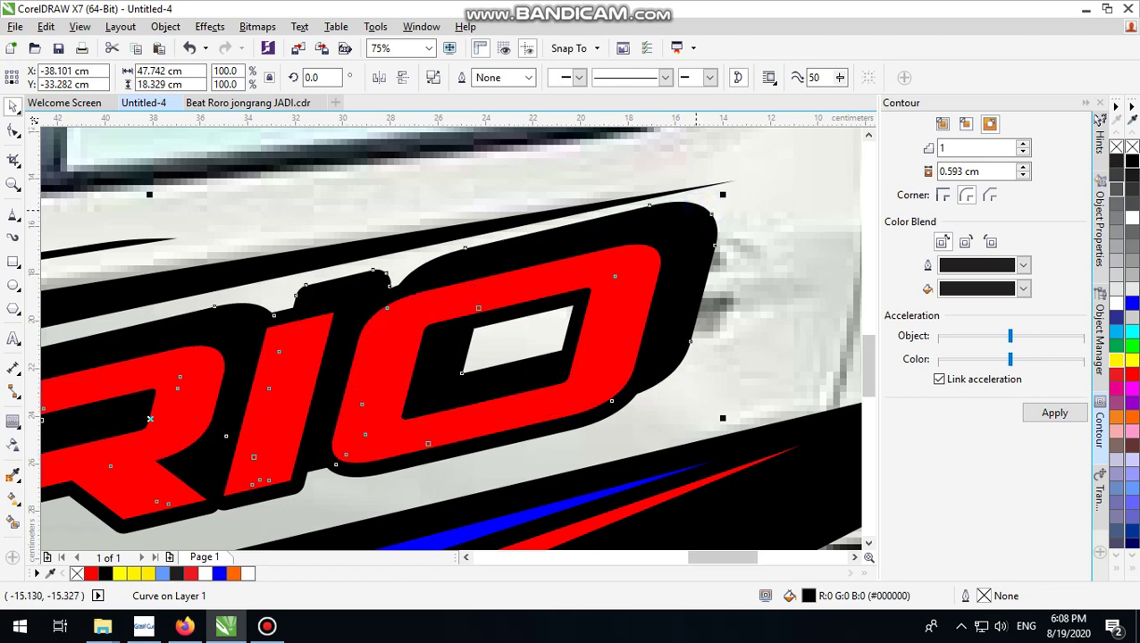
pyautogui.scroll(-2, 651, 264)
pyautogui.scroll(-1, 661, 279)
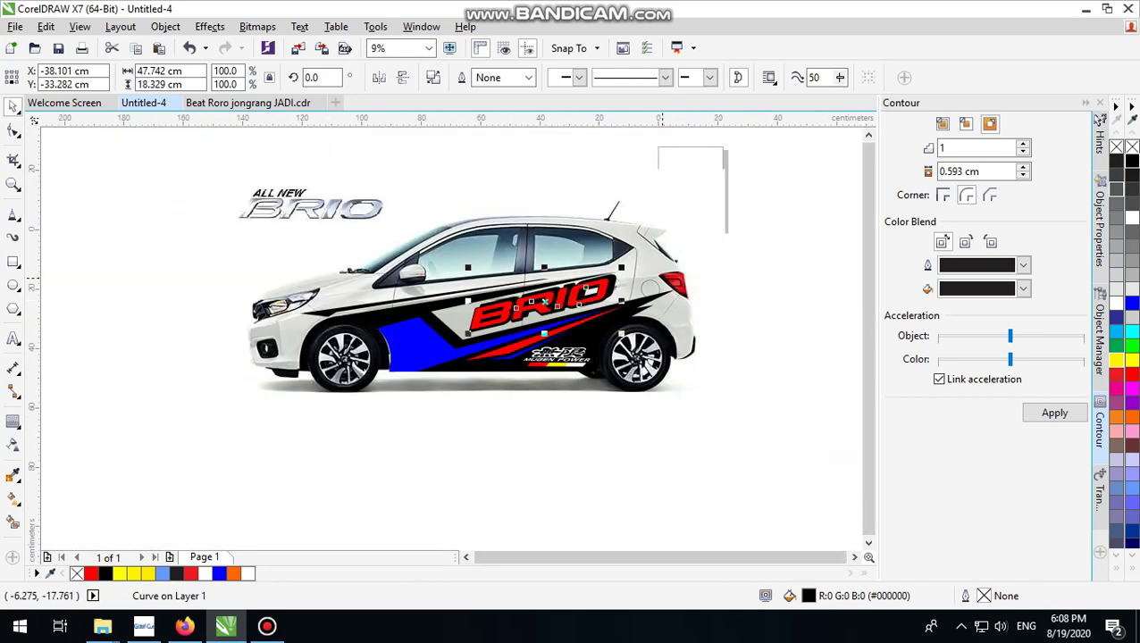
# Move the complete BRIO lettering with both black contours about 1.4 cm left and 1.3 cm down on the doors.
pyautogui.click(748, 247)
pyautogui.moveTo(769, 235); pyautogui.dragTo(433, 344)
pyautogui.scroll(2, 523, 304)
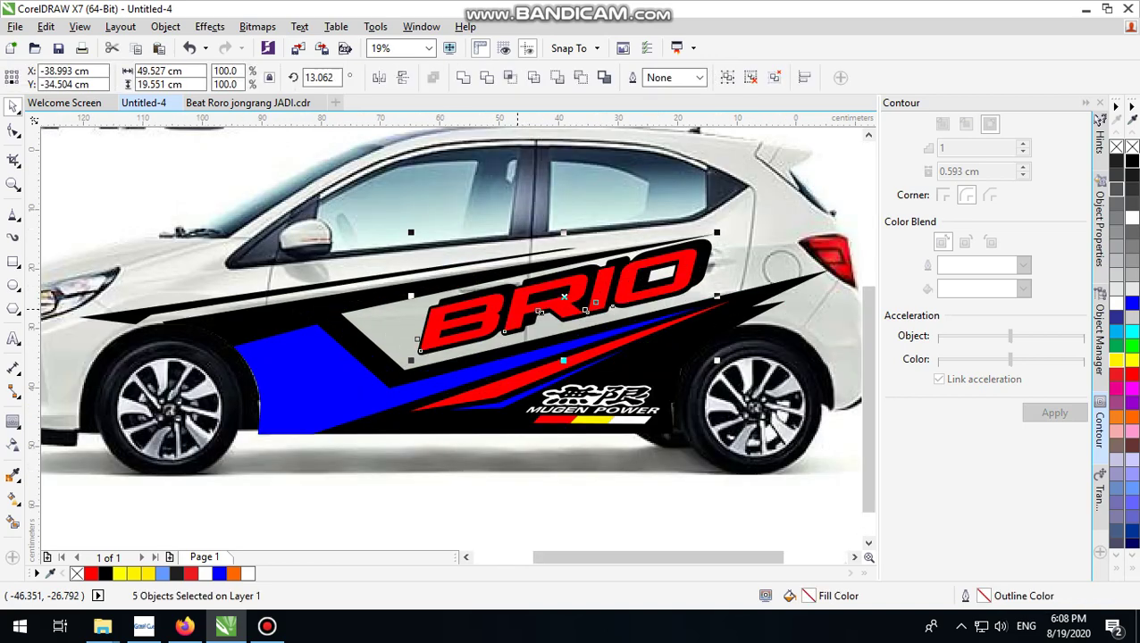
pyautogui.scroll(-3, 505, 325)
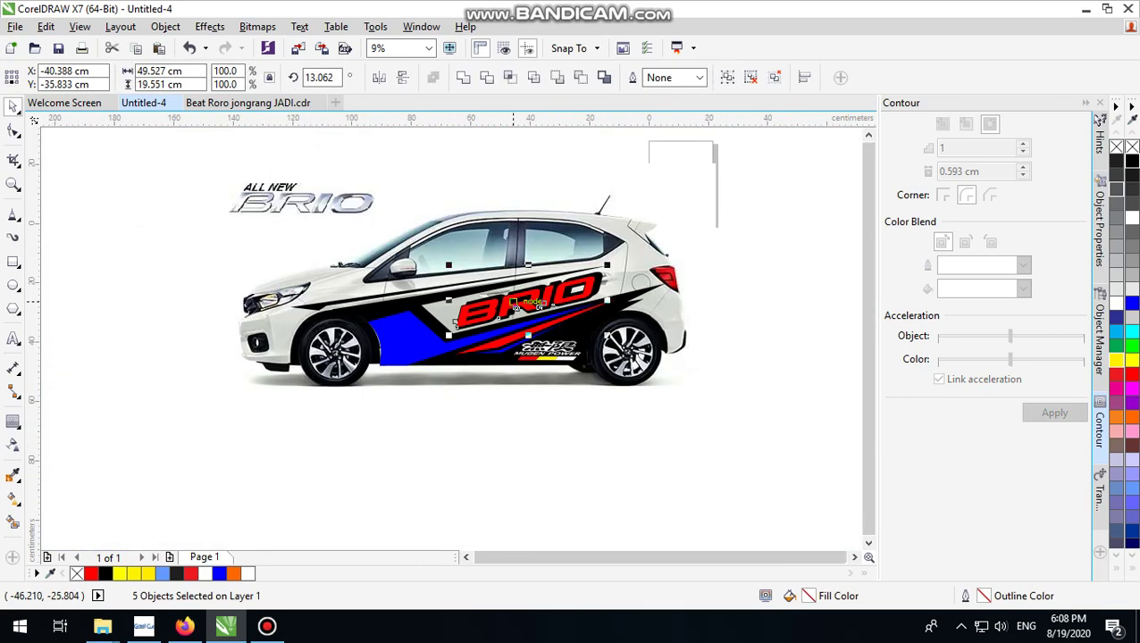
pyautogui.click(654, 261)
pyautogui.scroll(1, 500, 248)
pyautogui.scroll(-1, 475, 313)
pyautogui.scroll(1, 449, 354)
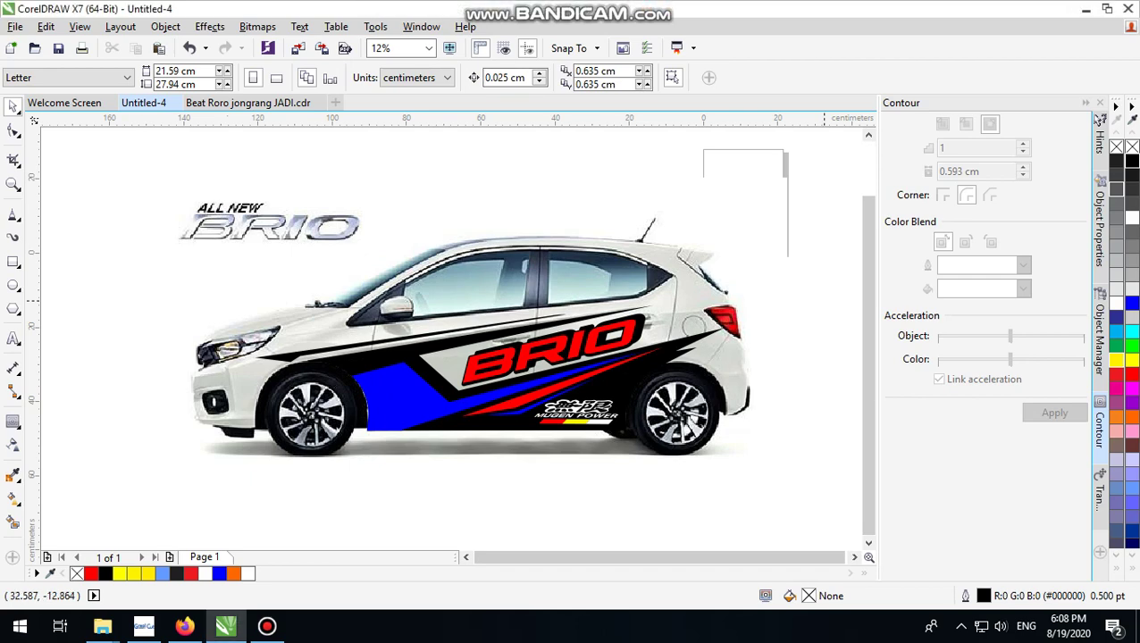
pyautogui.scroll(1, 511, 397)
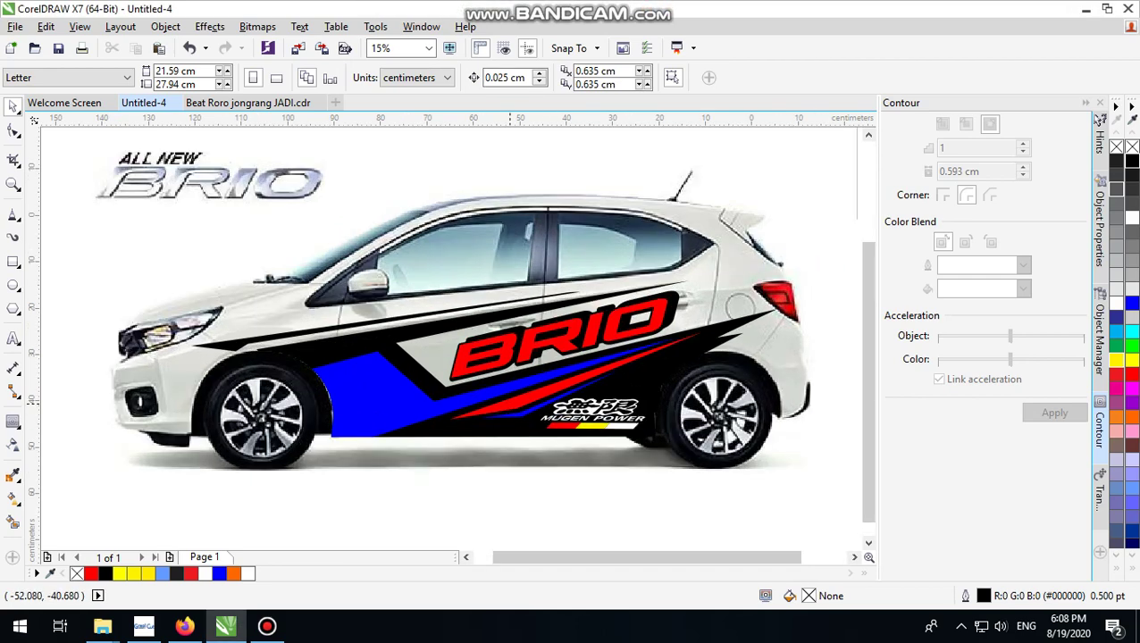
# Collapse the Contour docker to widen the drawing area and activate the Pen tool.
pyautogui.click(1086, 103)
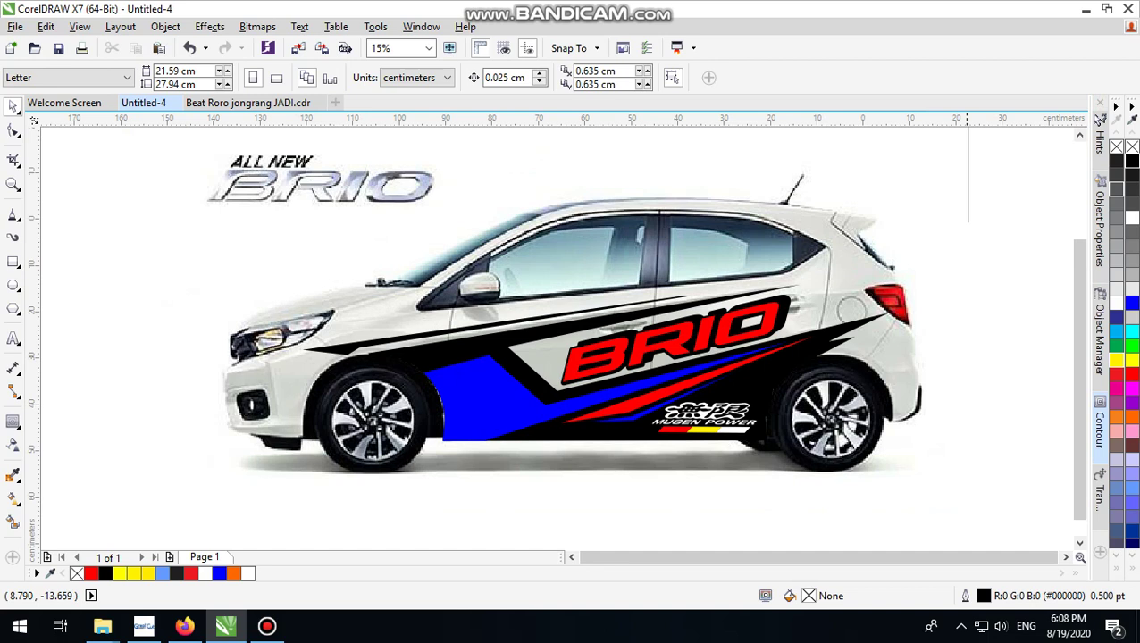
pyautogui.click(1001, 227)
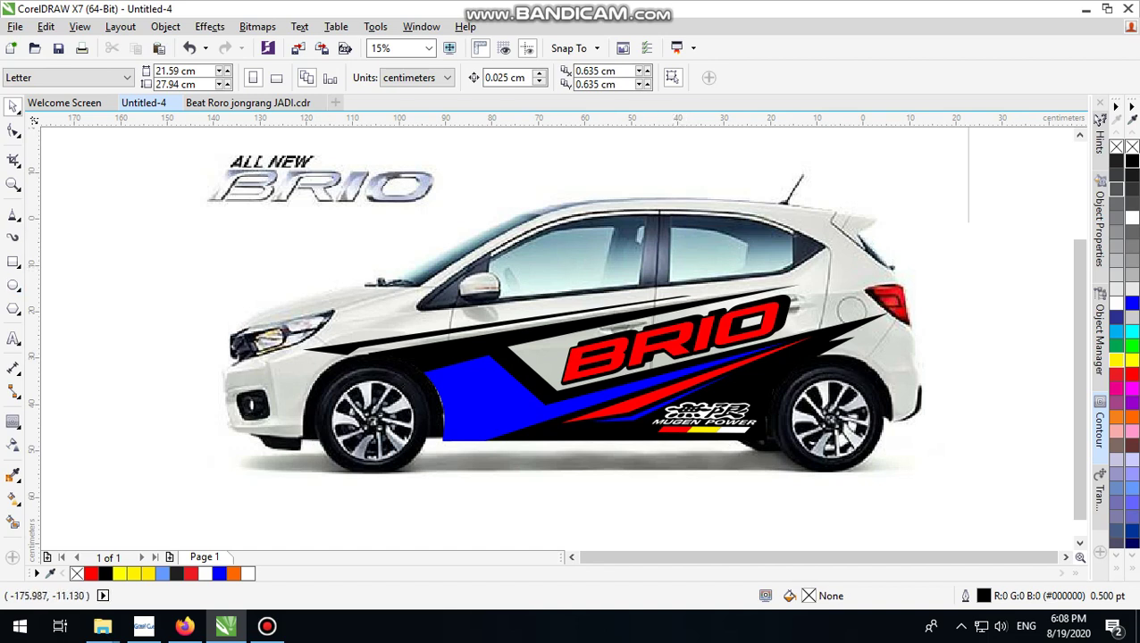
pyautogui.click(13, 214)
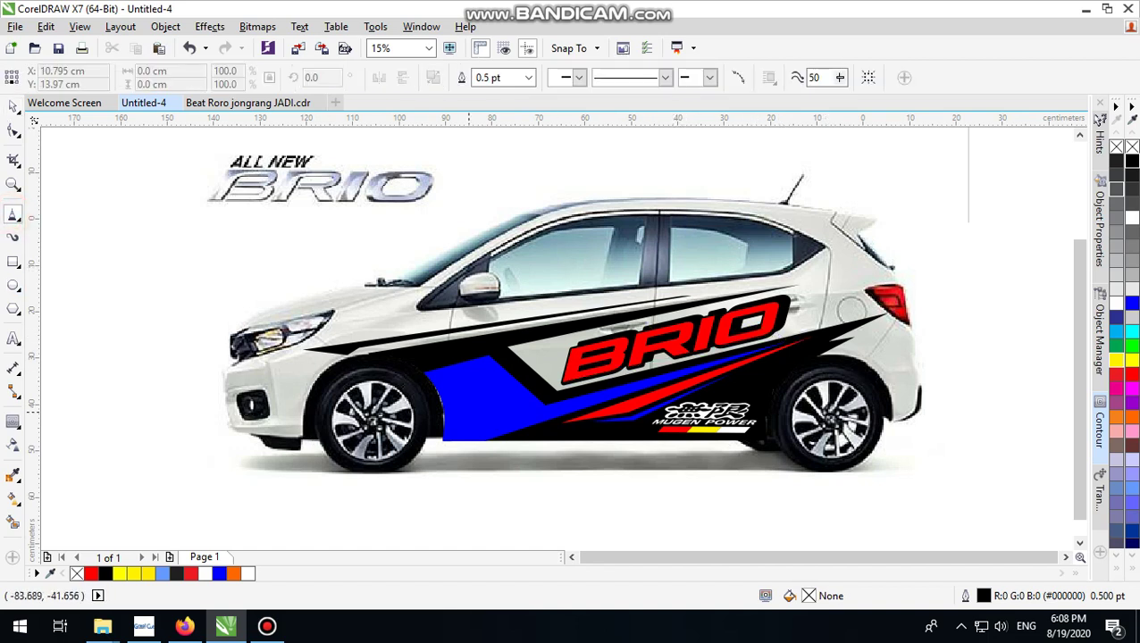